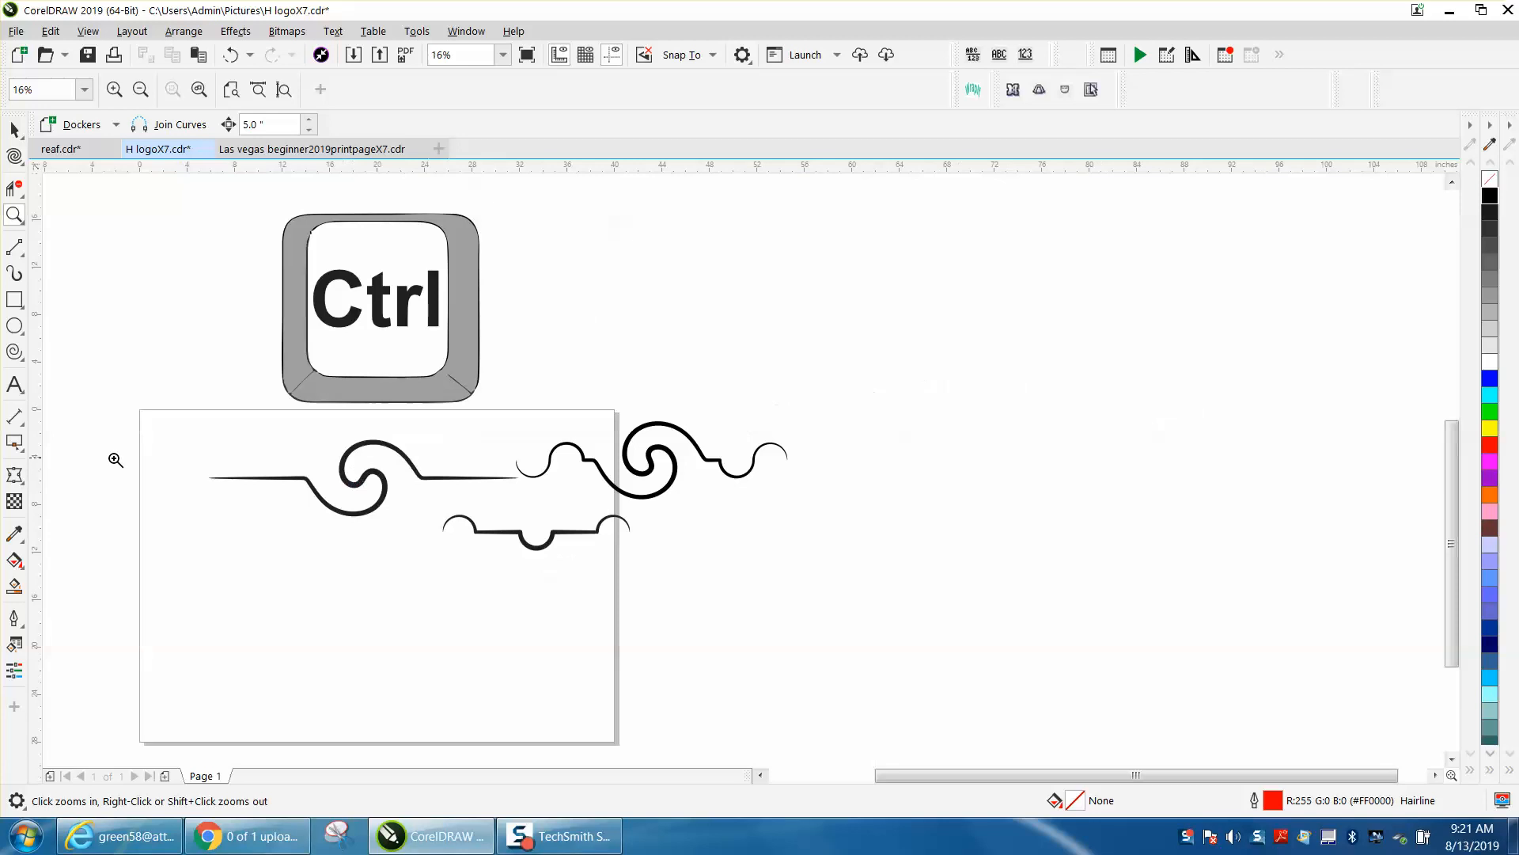
# Step: Draw a straight horizontal line about 20.6 inches long across the lower half of the page
pyautogui.click(21, 258)
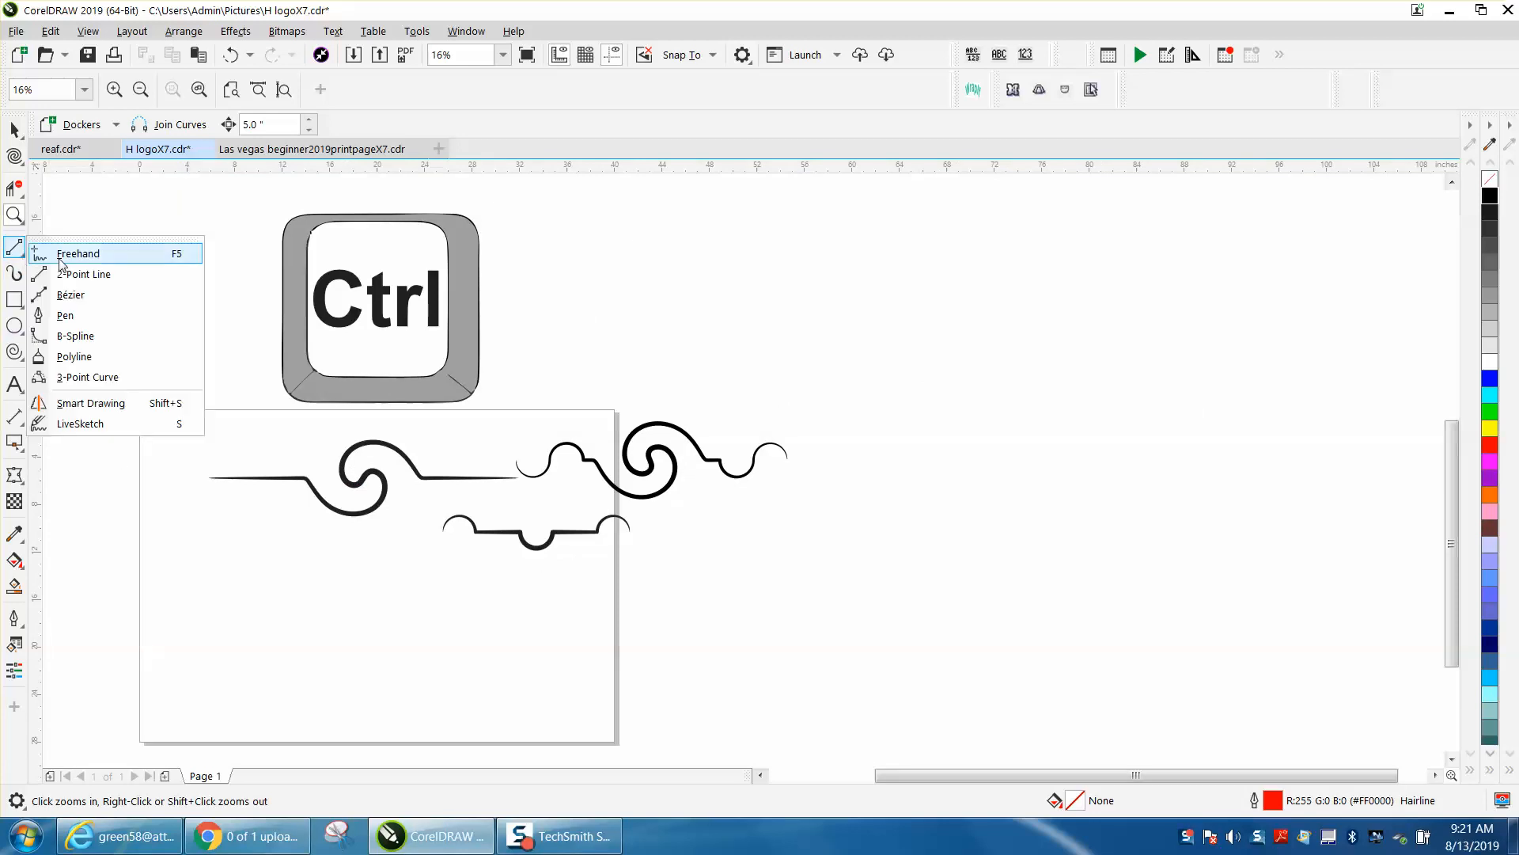
pyautogui.click(67, 272)
pyautogui.moveTo(241, 613); pyautogui.dragTo(484, 612)
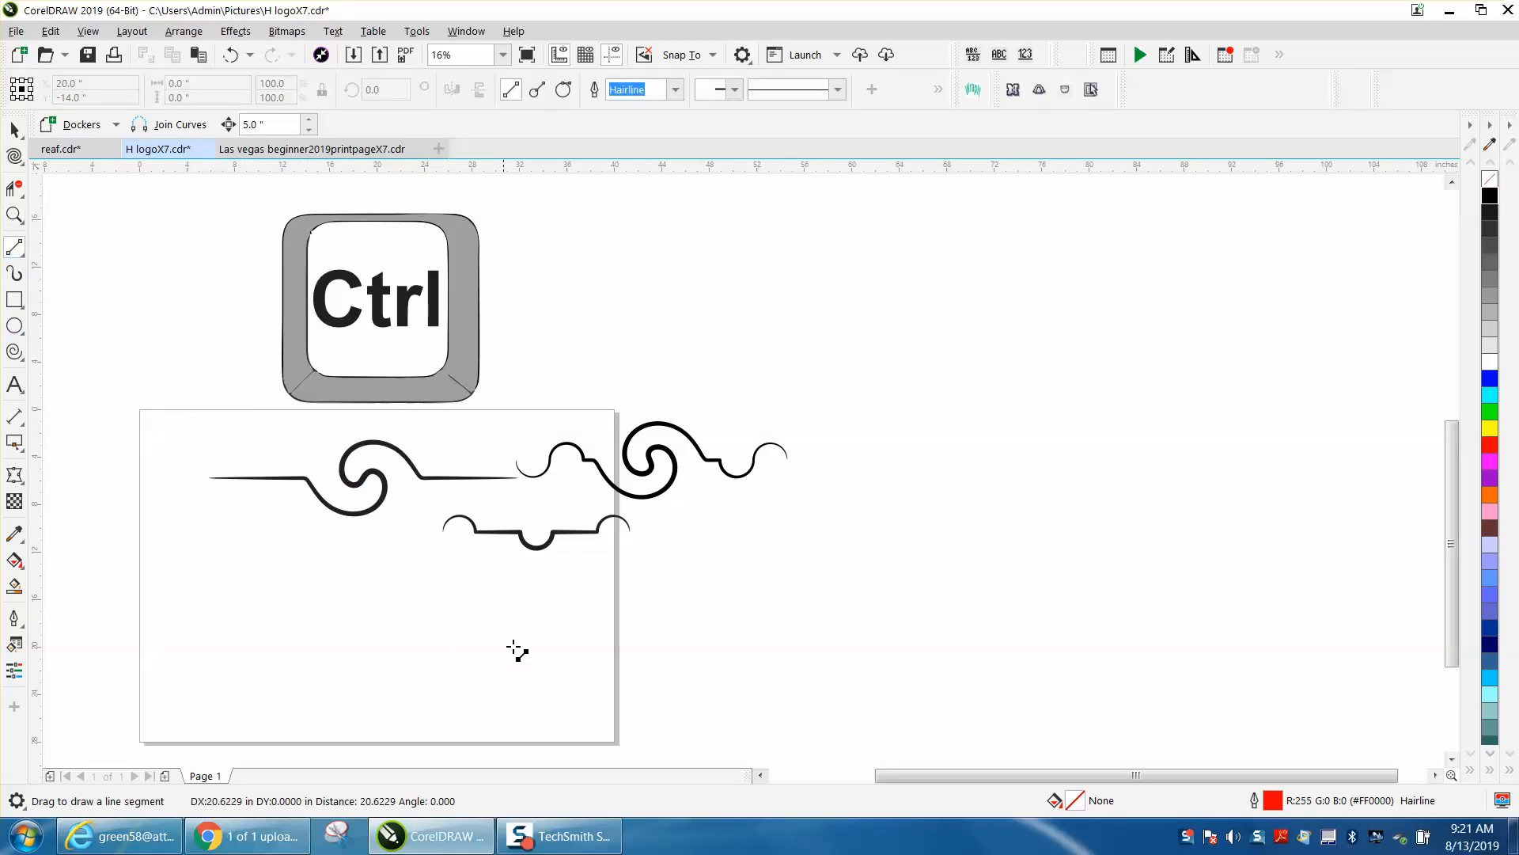
# Step: Apply the Artistic Media preset stroke that tapers at both ends to the horizontal line
pyautogui.click(15, 273)
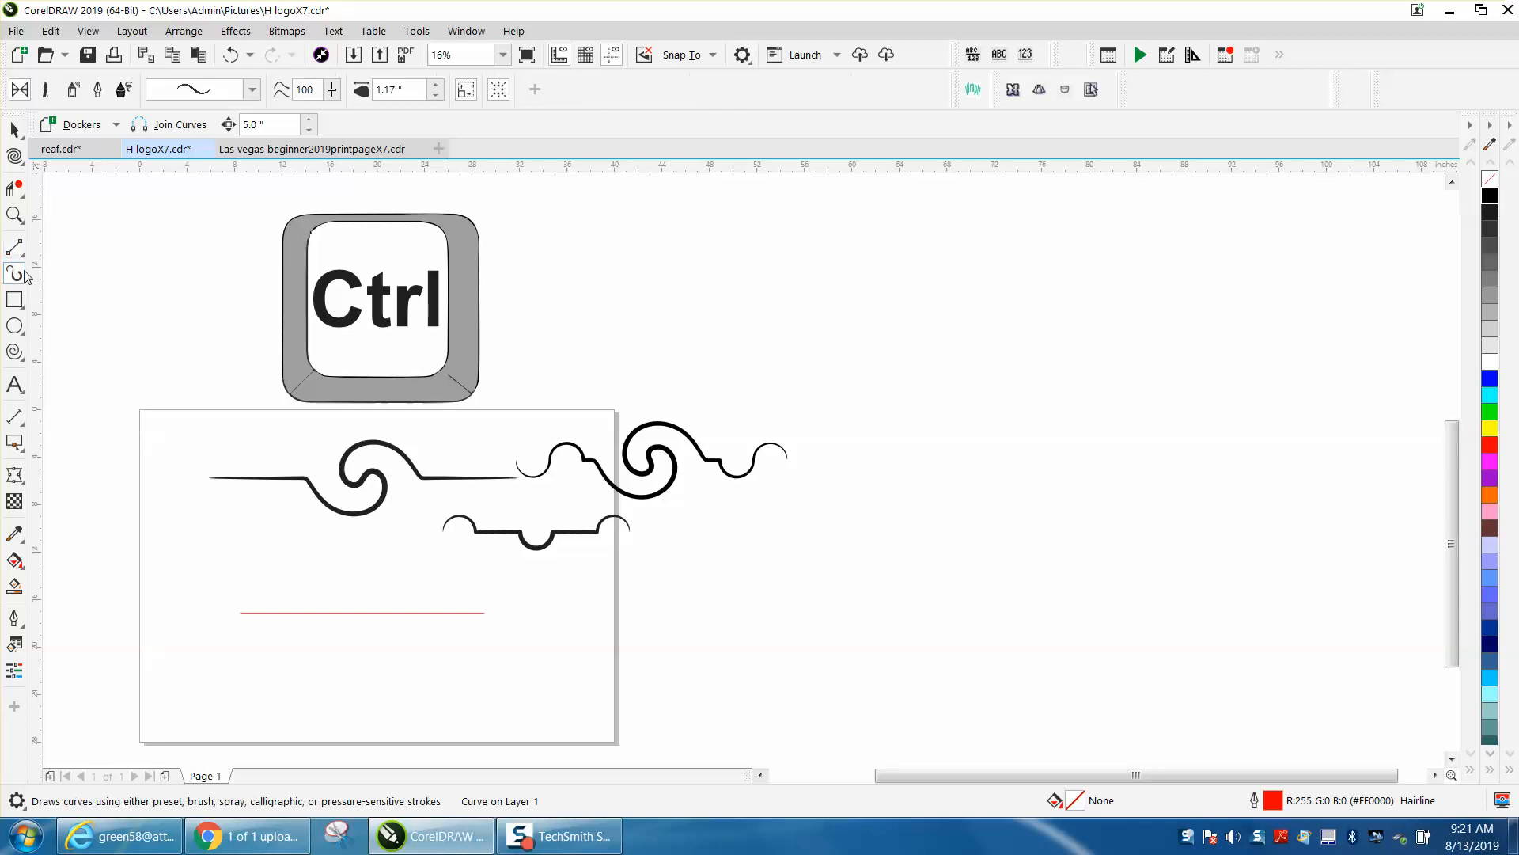
pyautogui.click(225, 91)
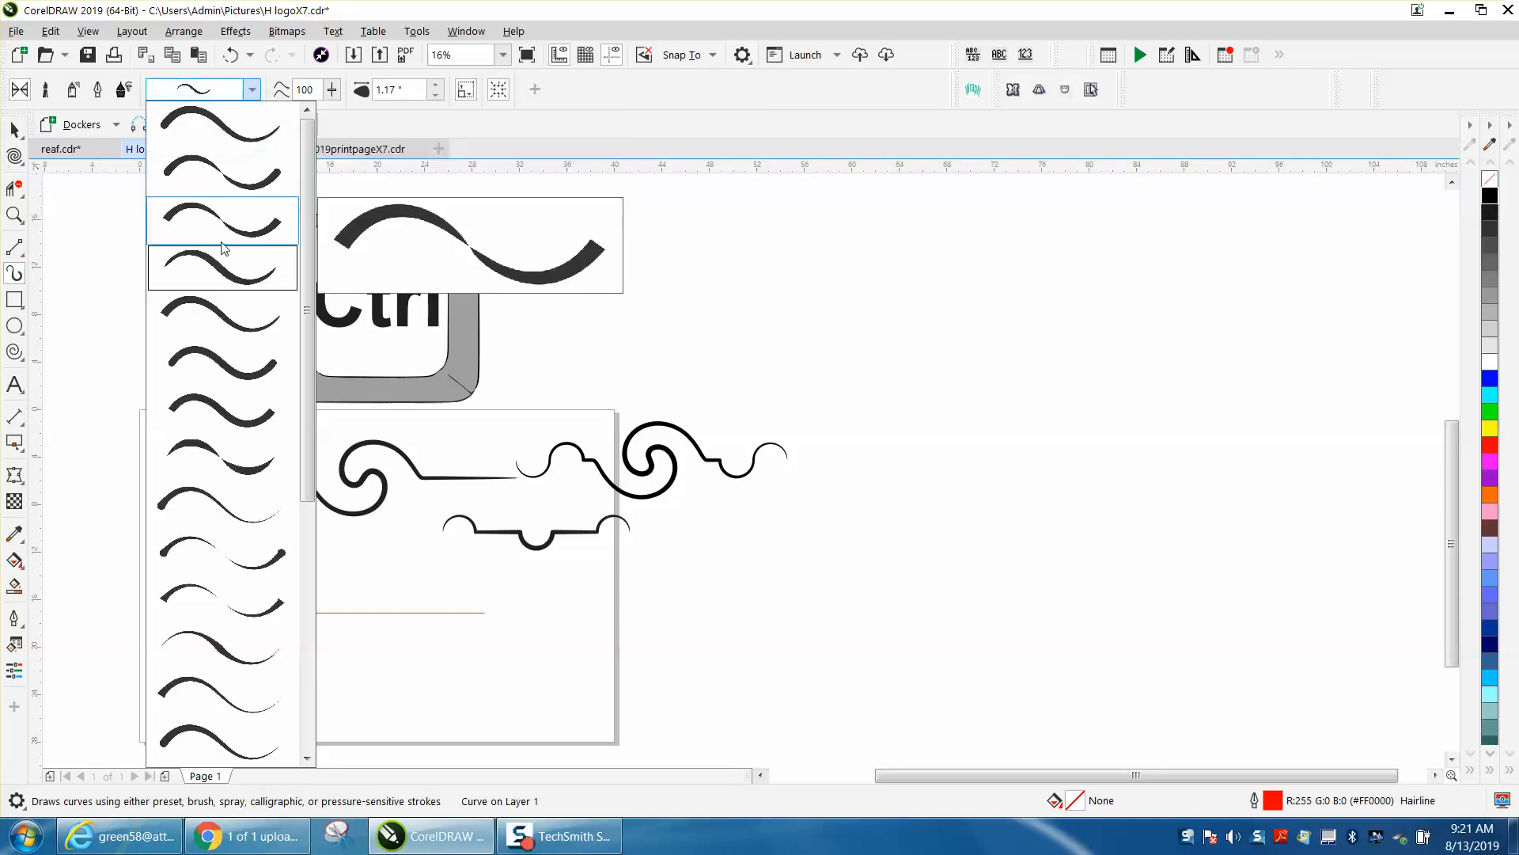
pyautogui.click(215, 267)
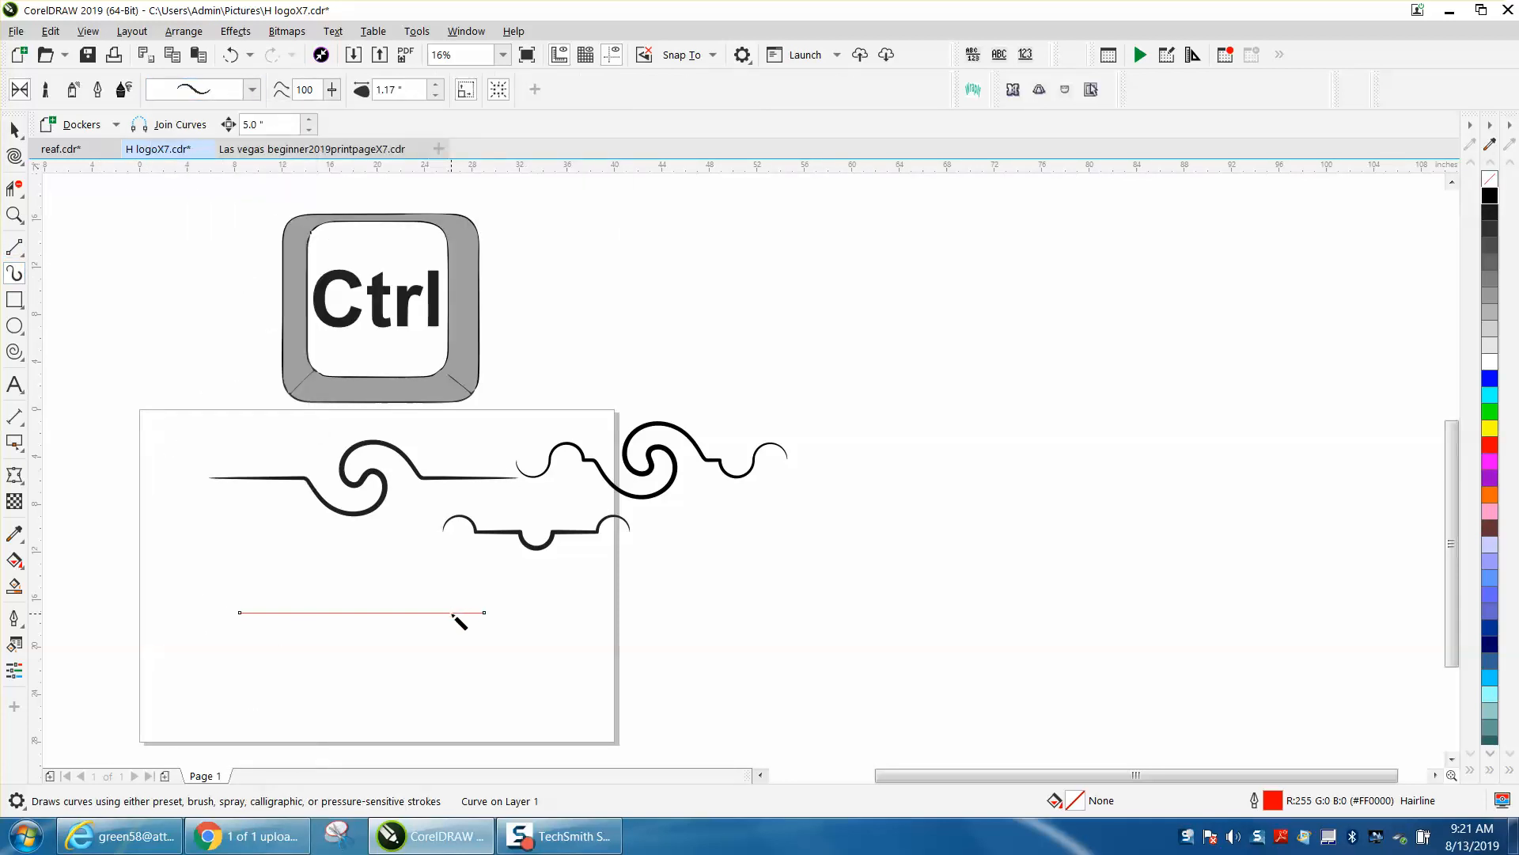
# Step: Reduce the width of the tapered Artistic Media stroke to 0.57 inches
pyautogui.click(440, 96)
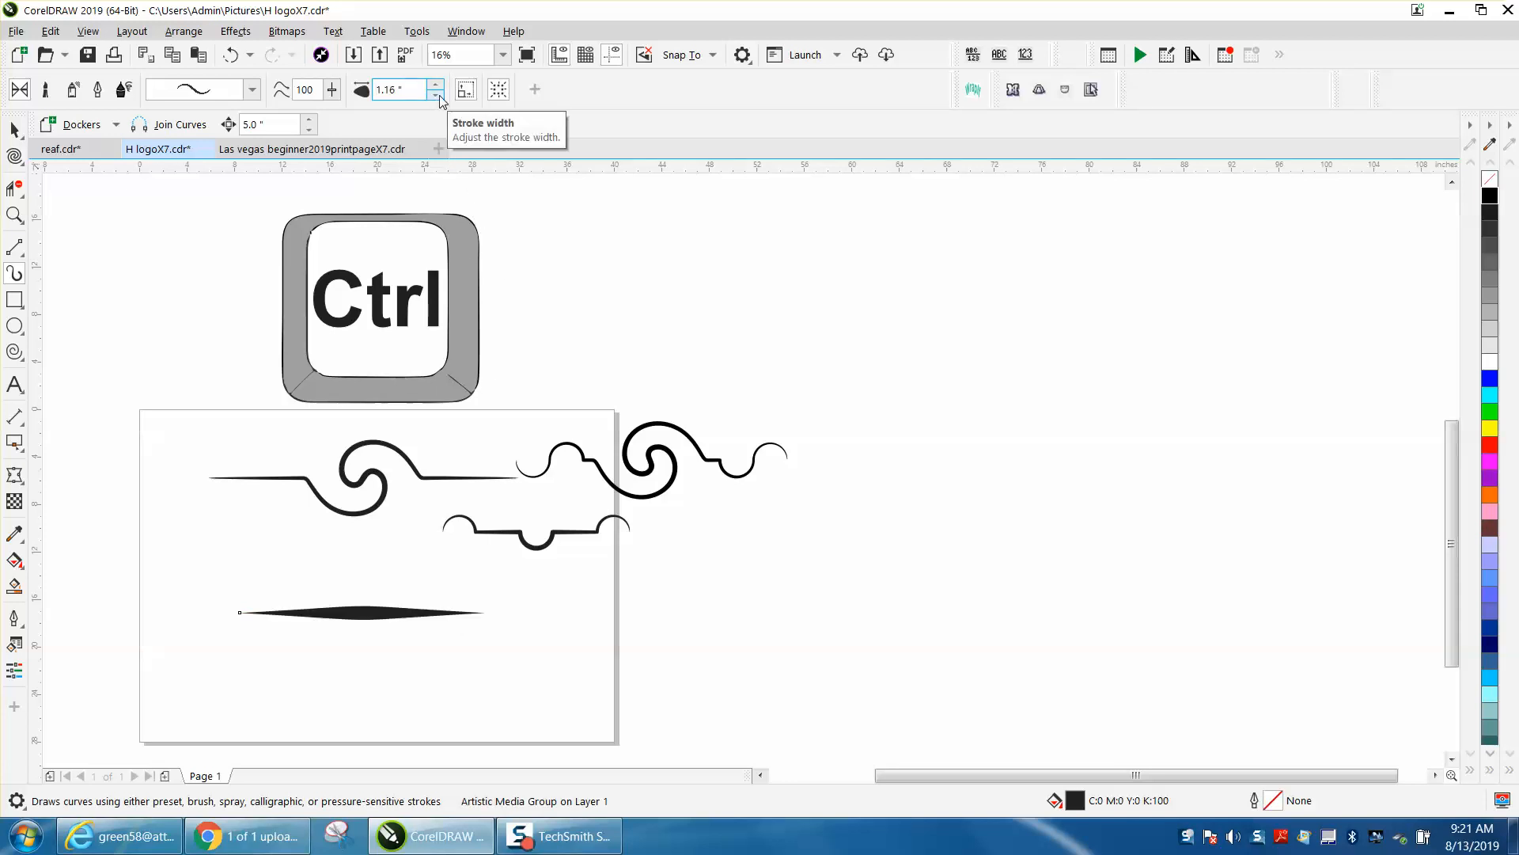
pyautogui.click(436, 95)
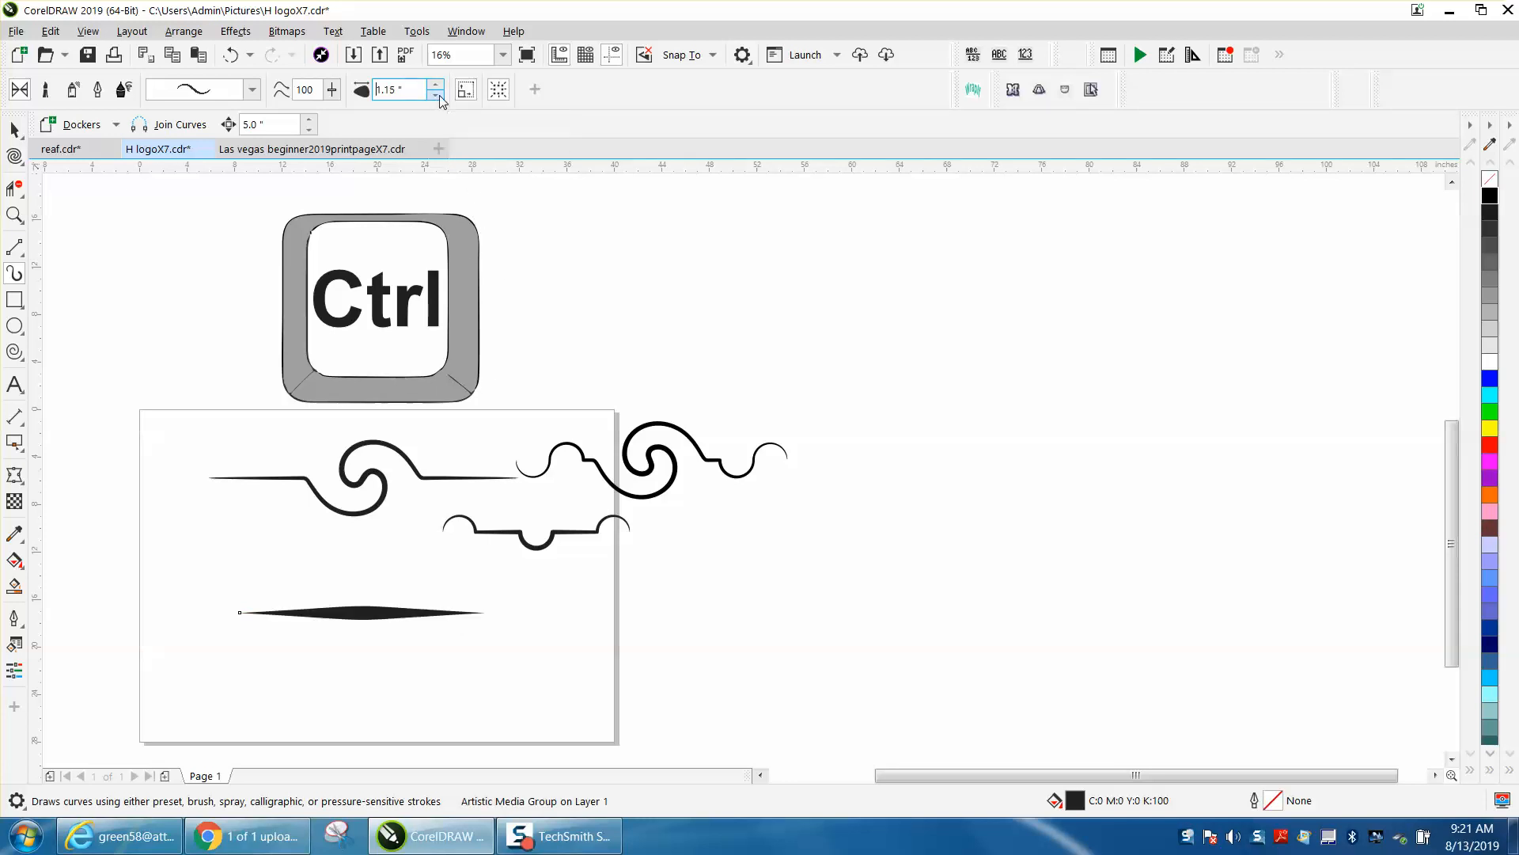
pyautogui.click(436, 95)
pyautogui.click(437, 95)
pyautogui.click(436, 95)
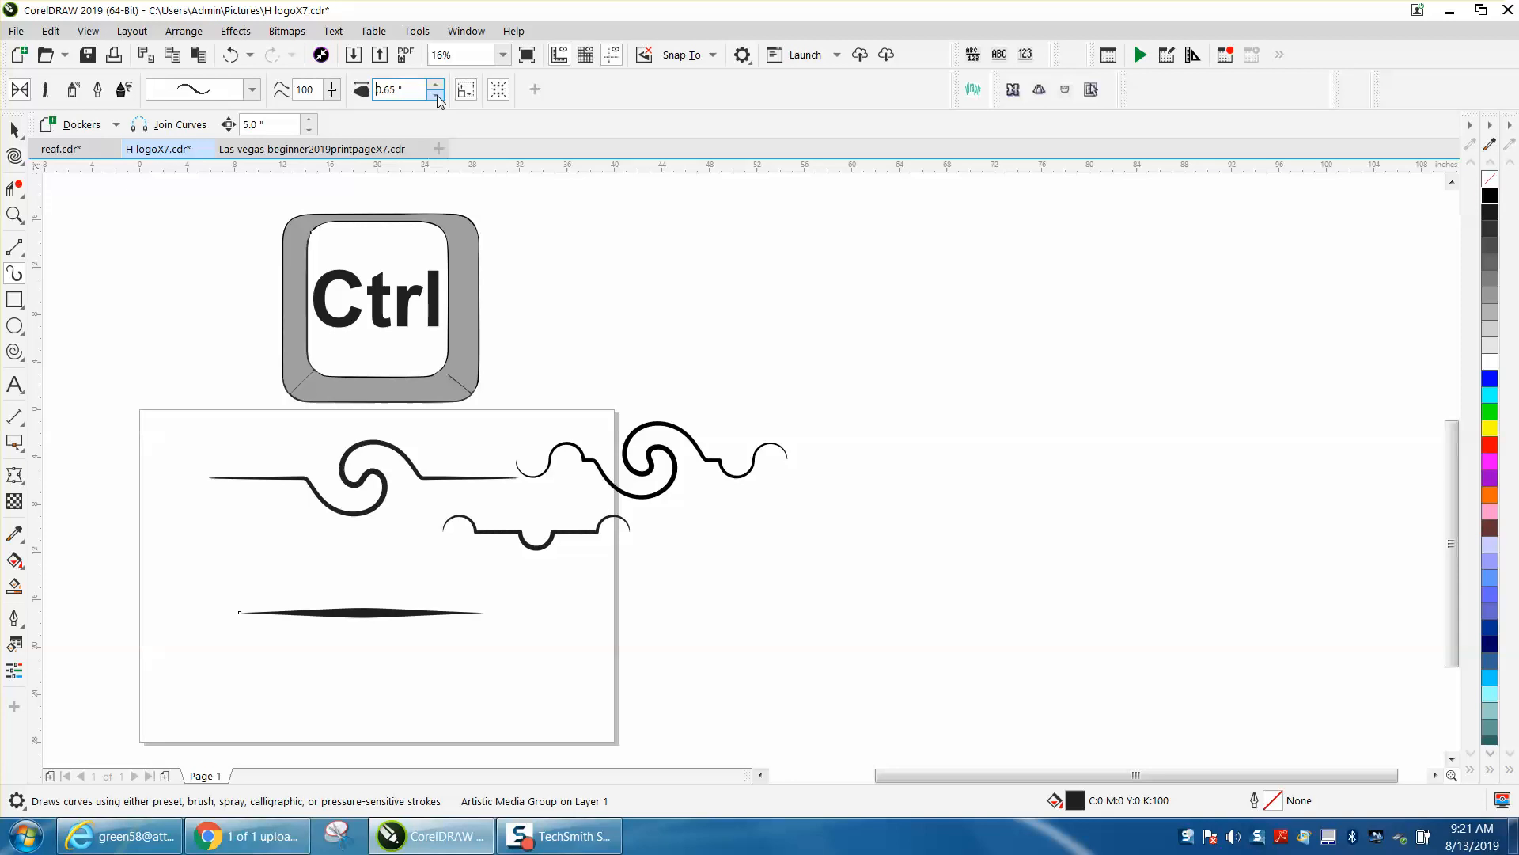
pyautogui.click(437, 95)
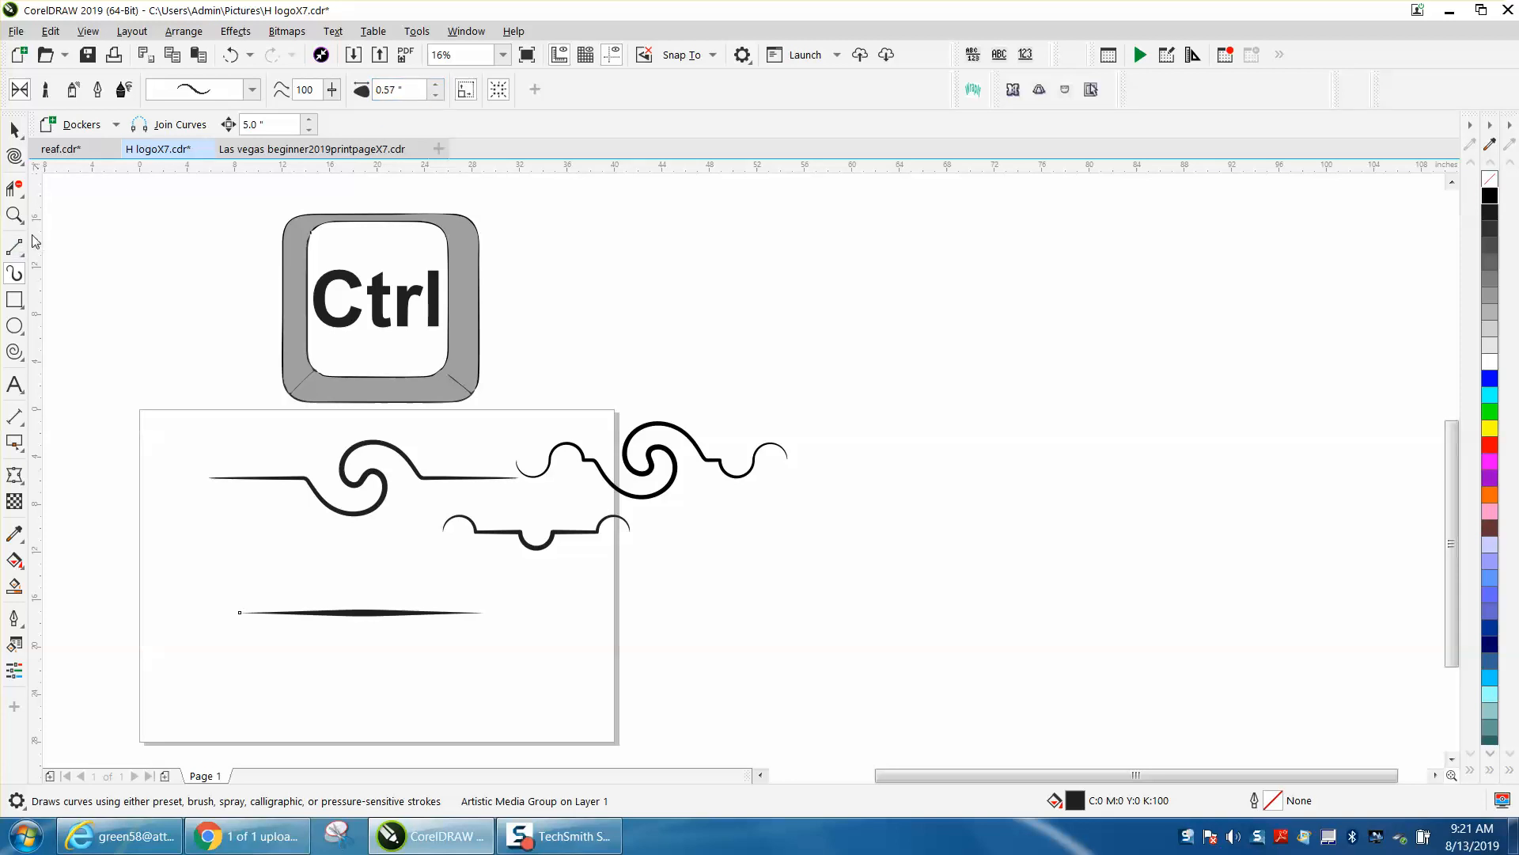
# Step: Set the tapered stroke's width to 0.25 inches
pyautogui.click(15, 215)
pyautogui.moveTo(186, 455)
pyautogui.mouseDown()
pyautogui.moveTo(678, 624)
pyautogui.moveTo(824, 649)
pyautogui.mouseUp()
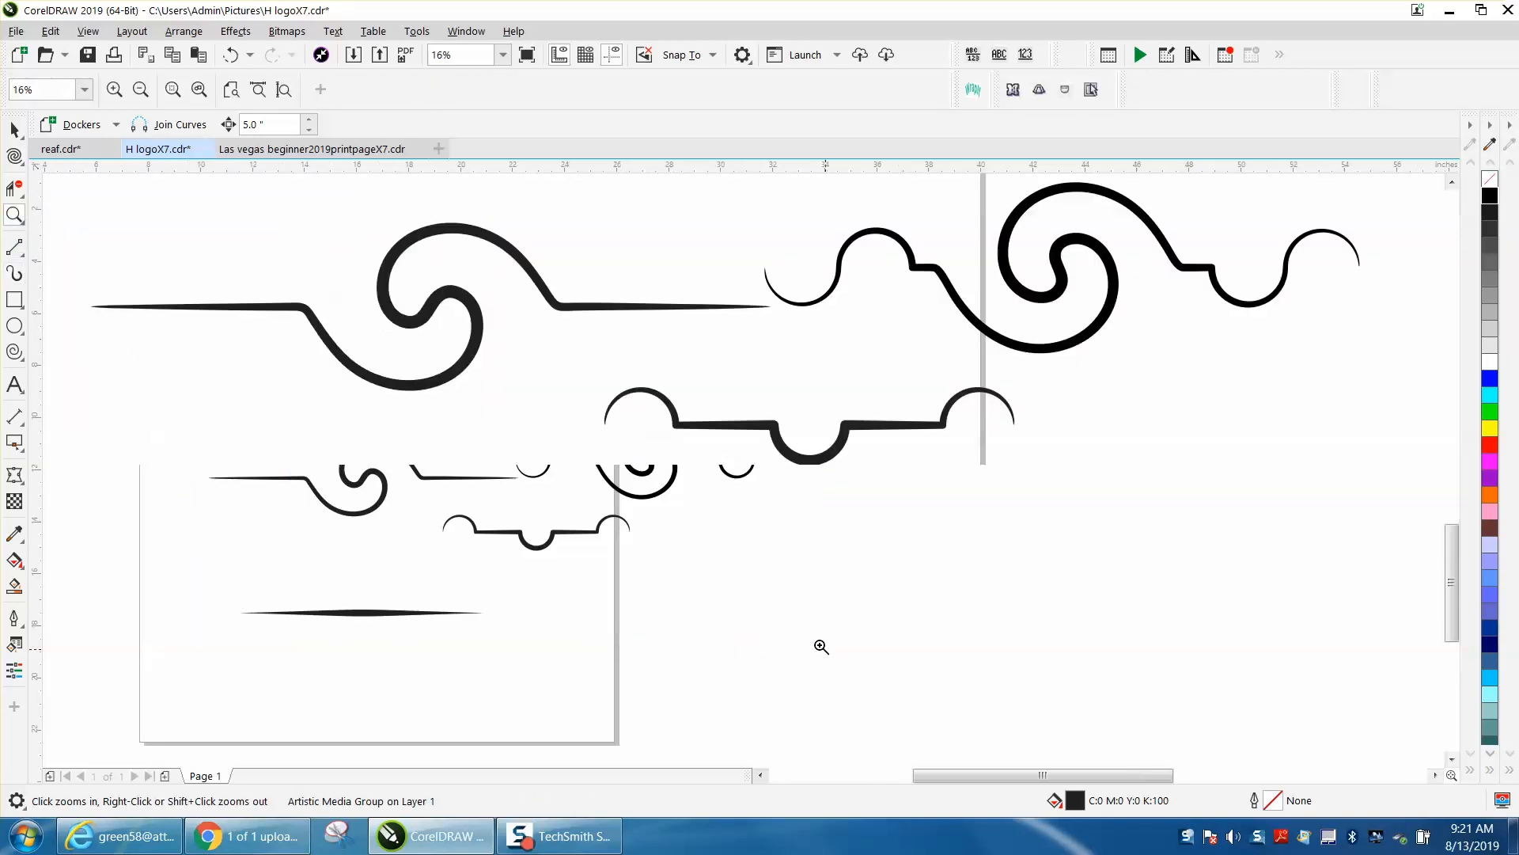
pyautogui.click(15, 129)
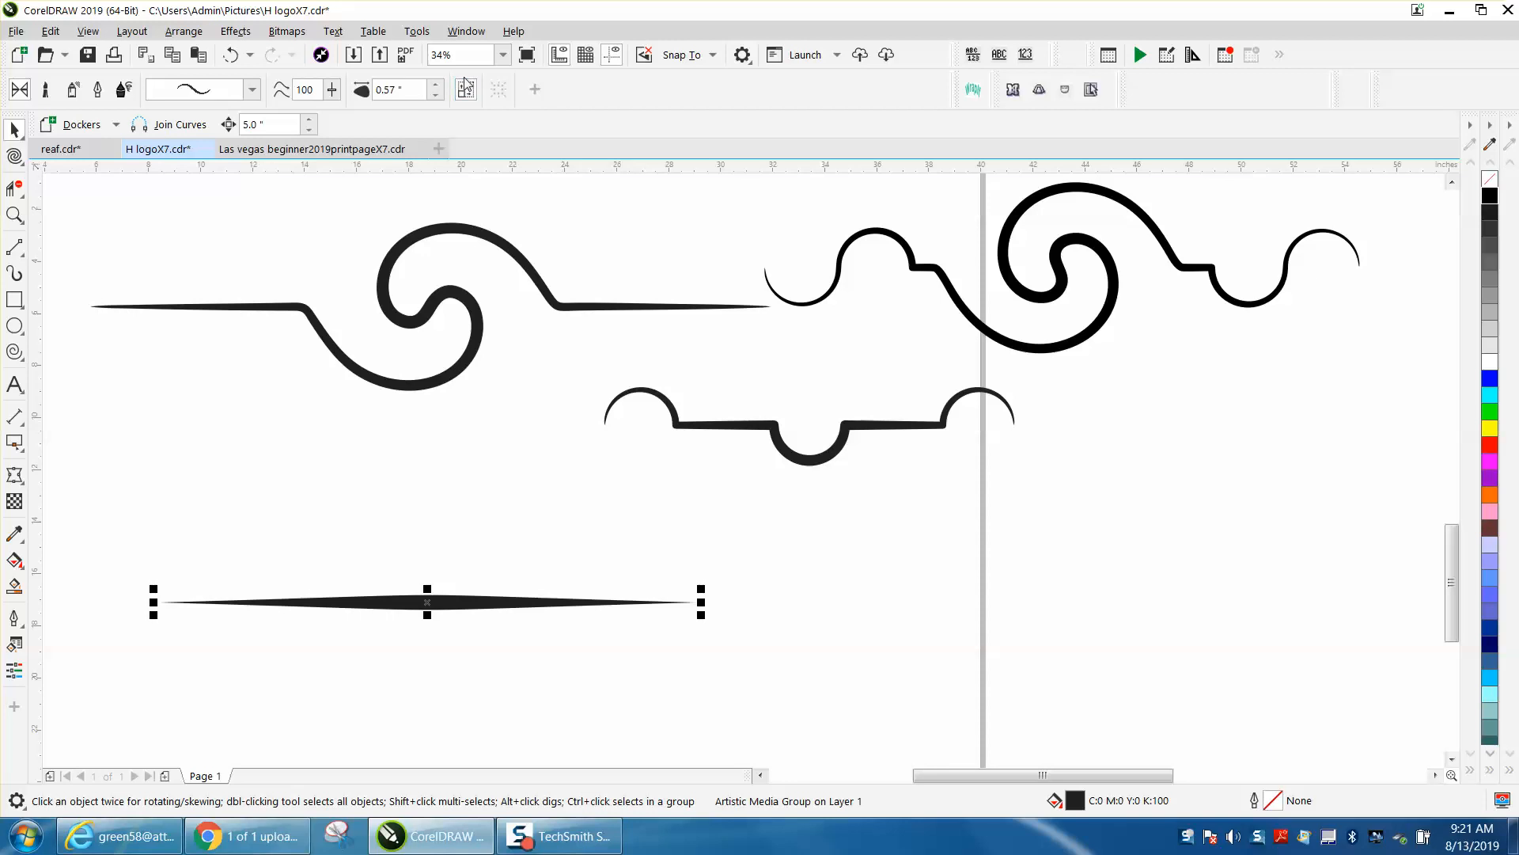
pyautogui.click(424, 88)
pyautogui.write('0.25')
pyautogui.press('Return')
pyautogui.press('i')
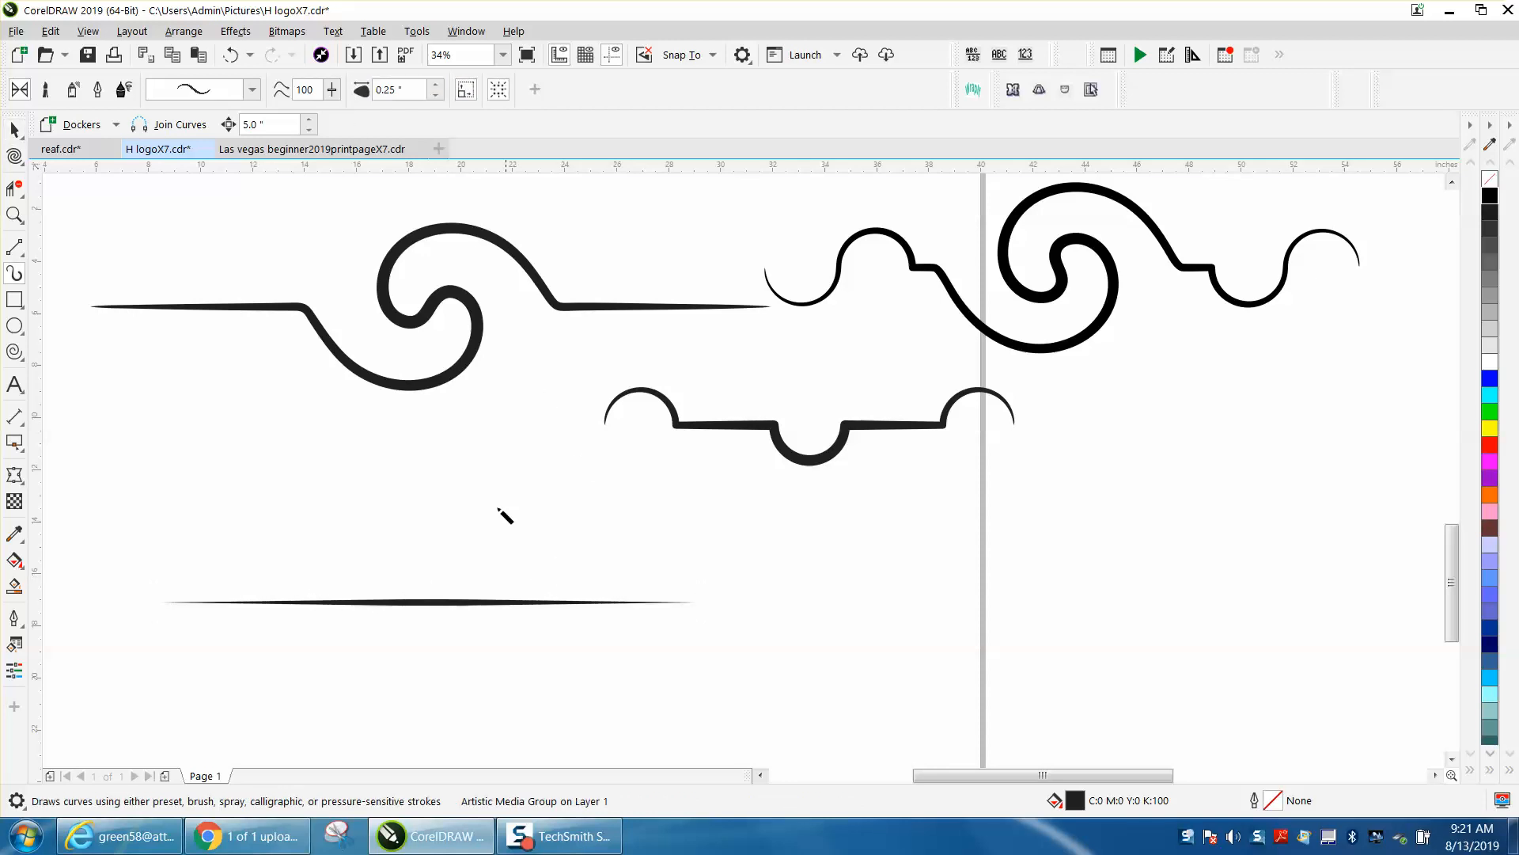
# Step: Increase the tapered stroke's width slightly in small increments
pyautogui.click(436, 85)
pyautogui.click(436, 85)
pyautogui.click(436, 85)
pyautogui.click(436, 85)
pyautogui.click(436, 84)
pyautogui.click(436, 85)
# Step: Stretch the tapered stroke horizontally to about 27.7 inches and remove its fill, leaving a black hairline outline
pyautogui.click(11, 128)
pyautogui.moveTo(701, 604); pyautogui.dragTo(883, 606)
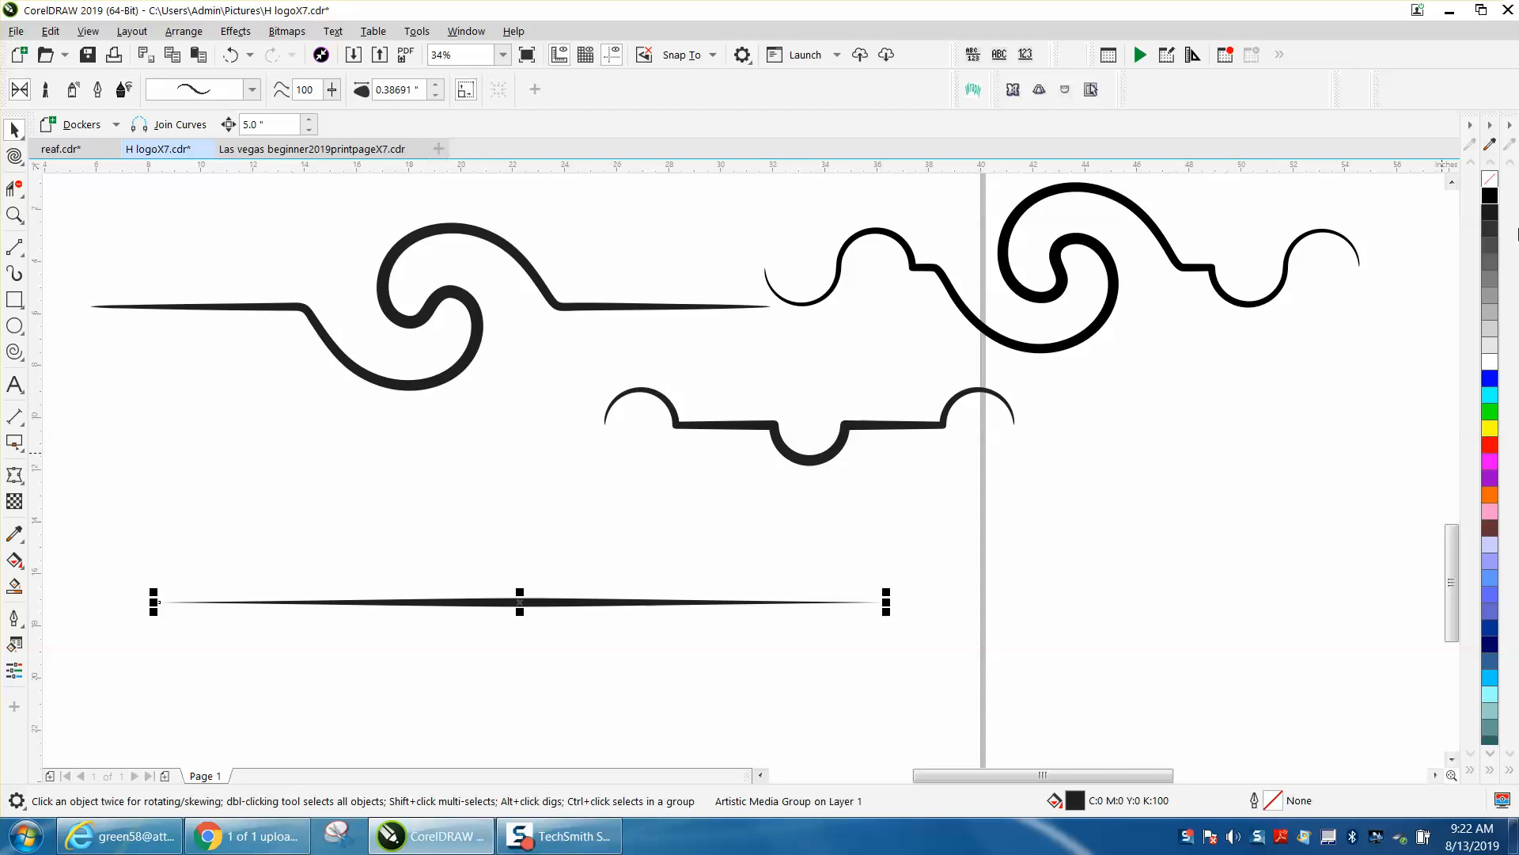
pyautogui.click(1490, 180)
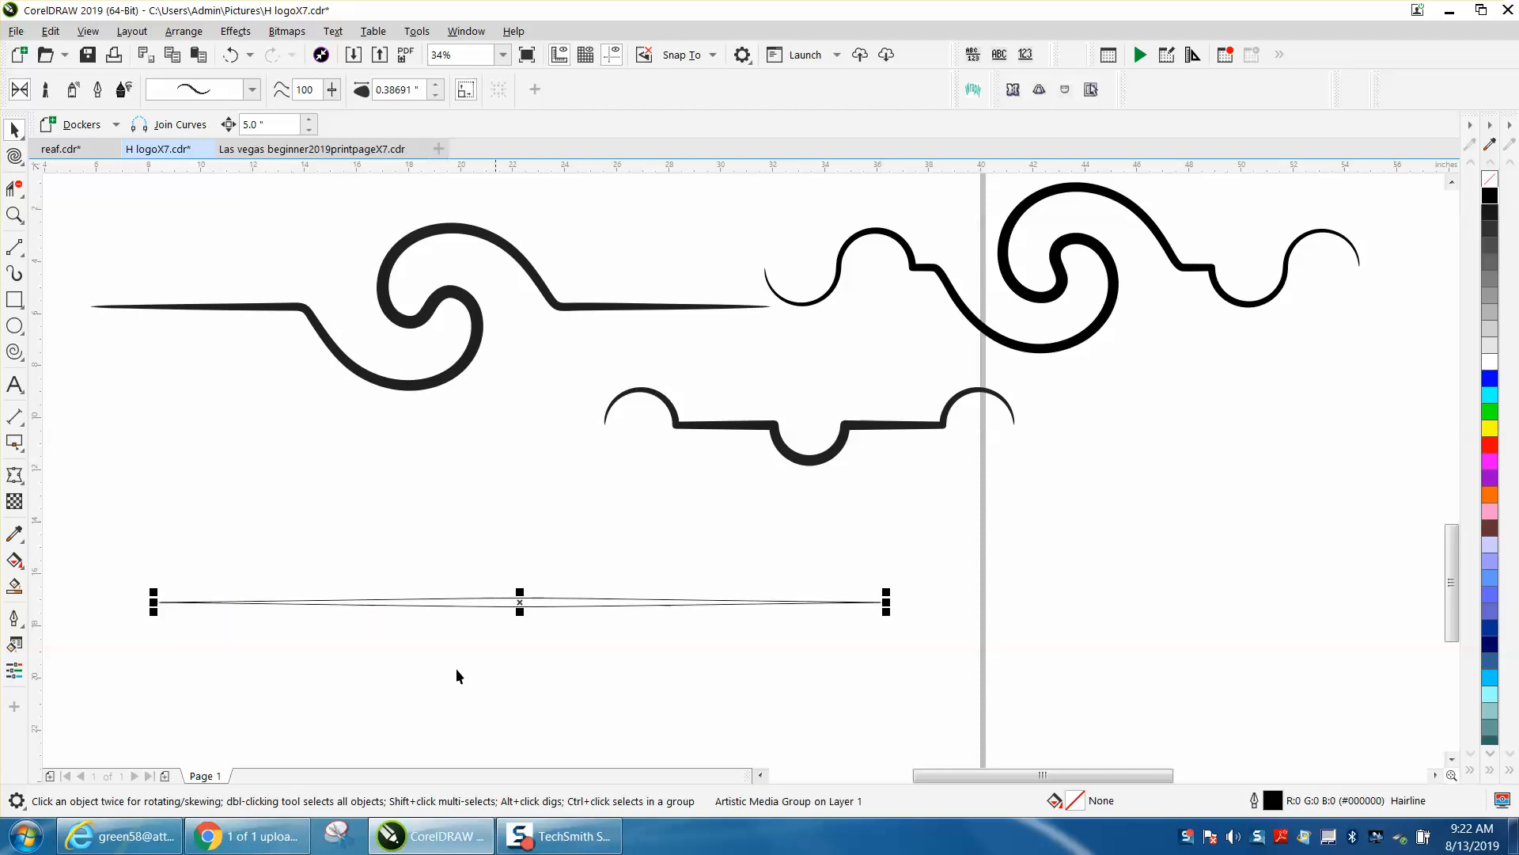
# Step: Break the Artistic Media group apart and delete the original line running through the tapered outline
pyautogui.moveTo(74, 519); pyautogui.dragTo(923, 725)
pyautogui.click(184, 31)
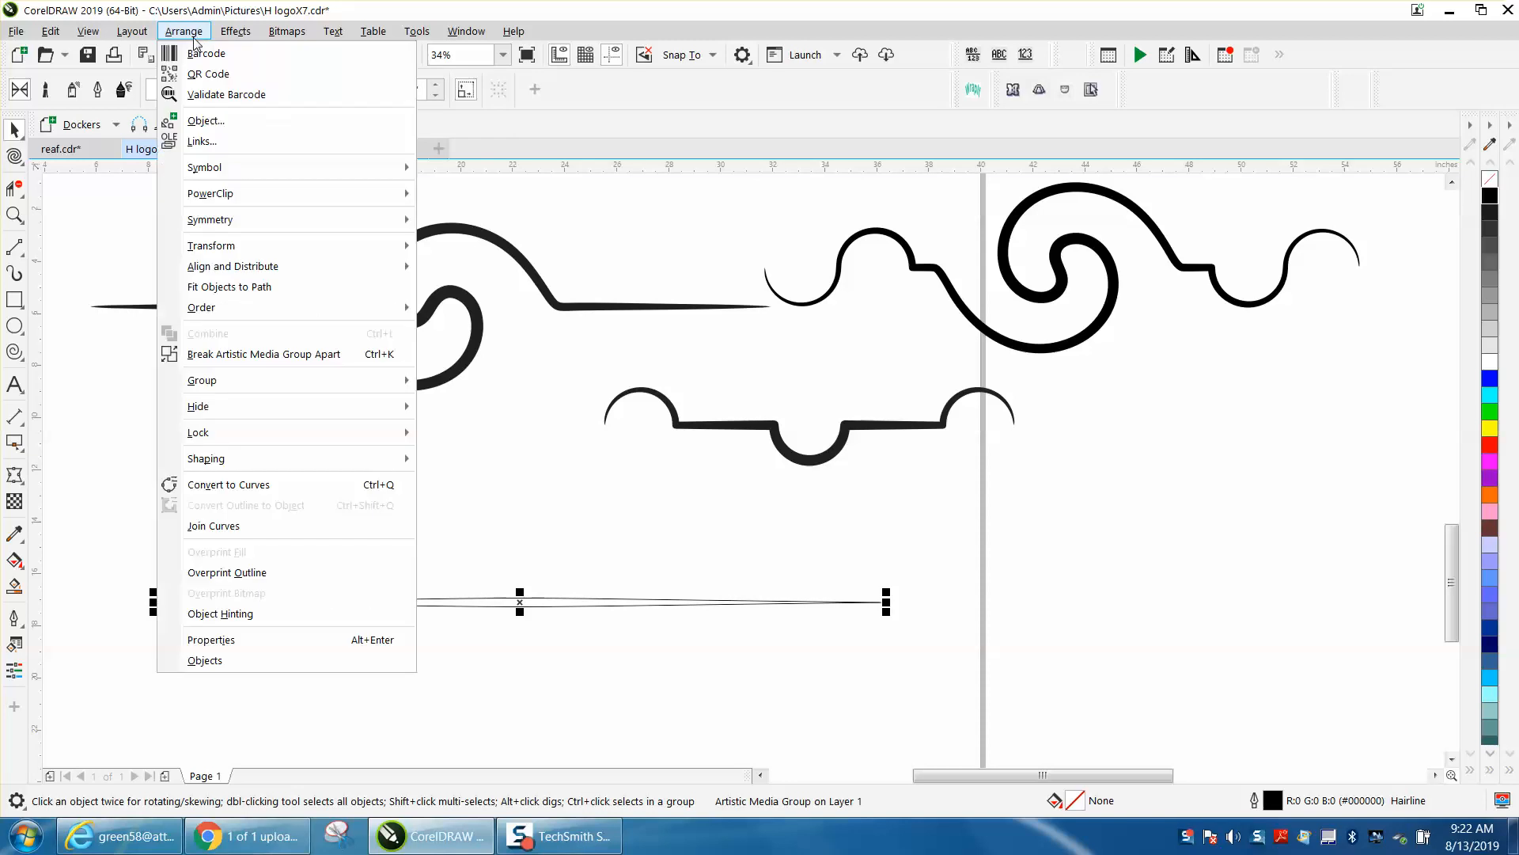
pyautogui.click(245, 355)
pyautogui.click(477, 554)
pyautogui.click(508, 601)
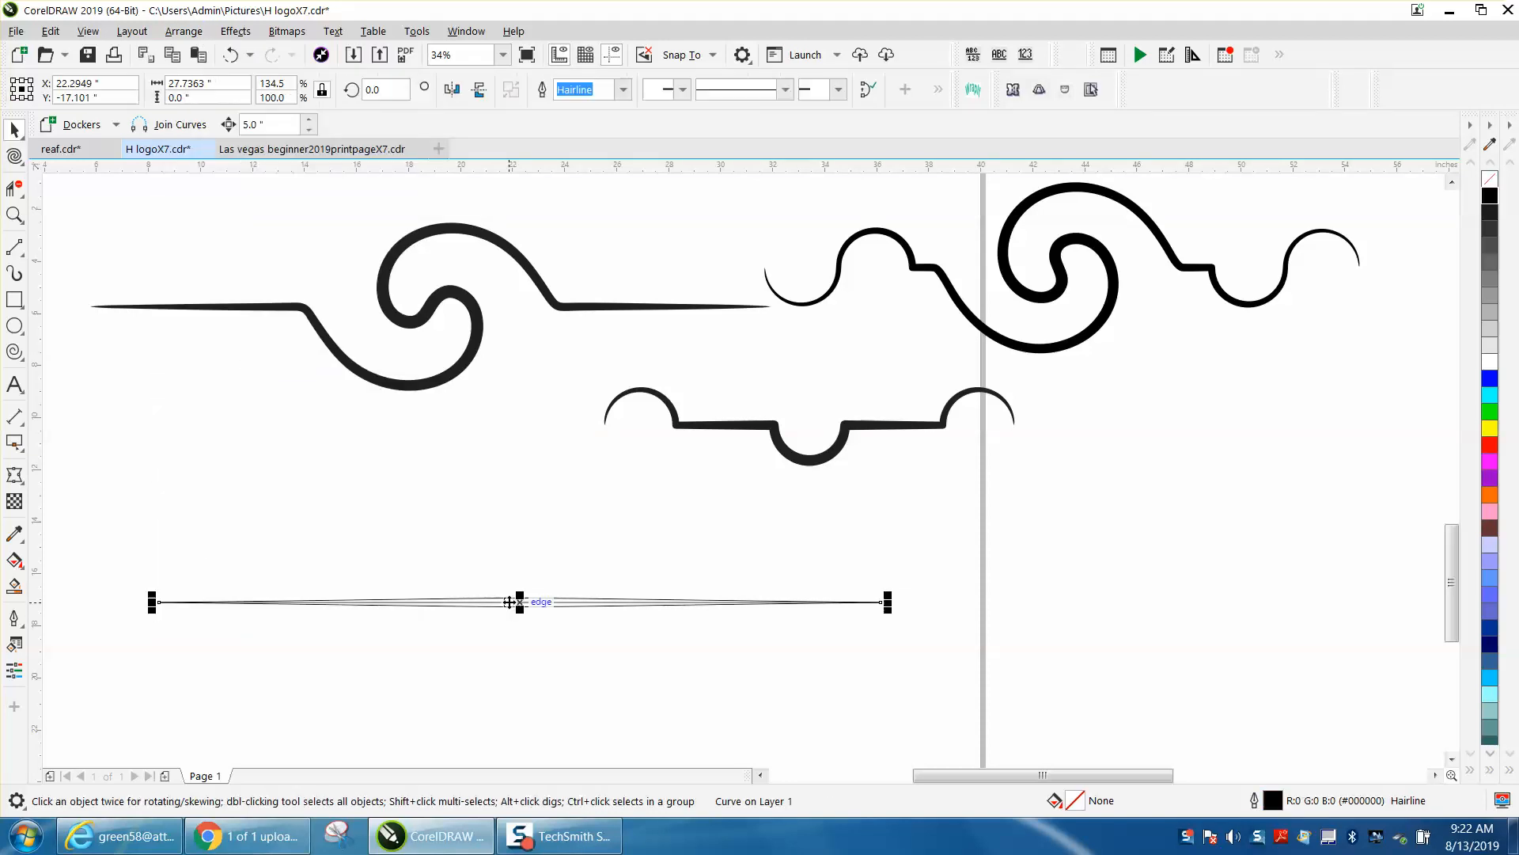
pyautogui.press('Delete')
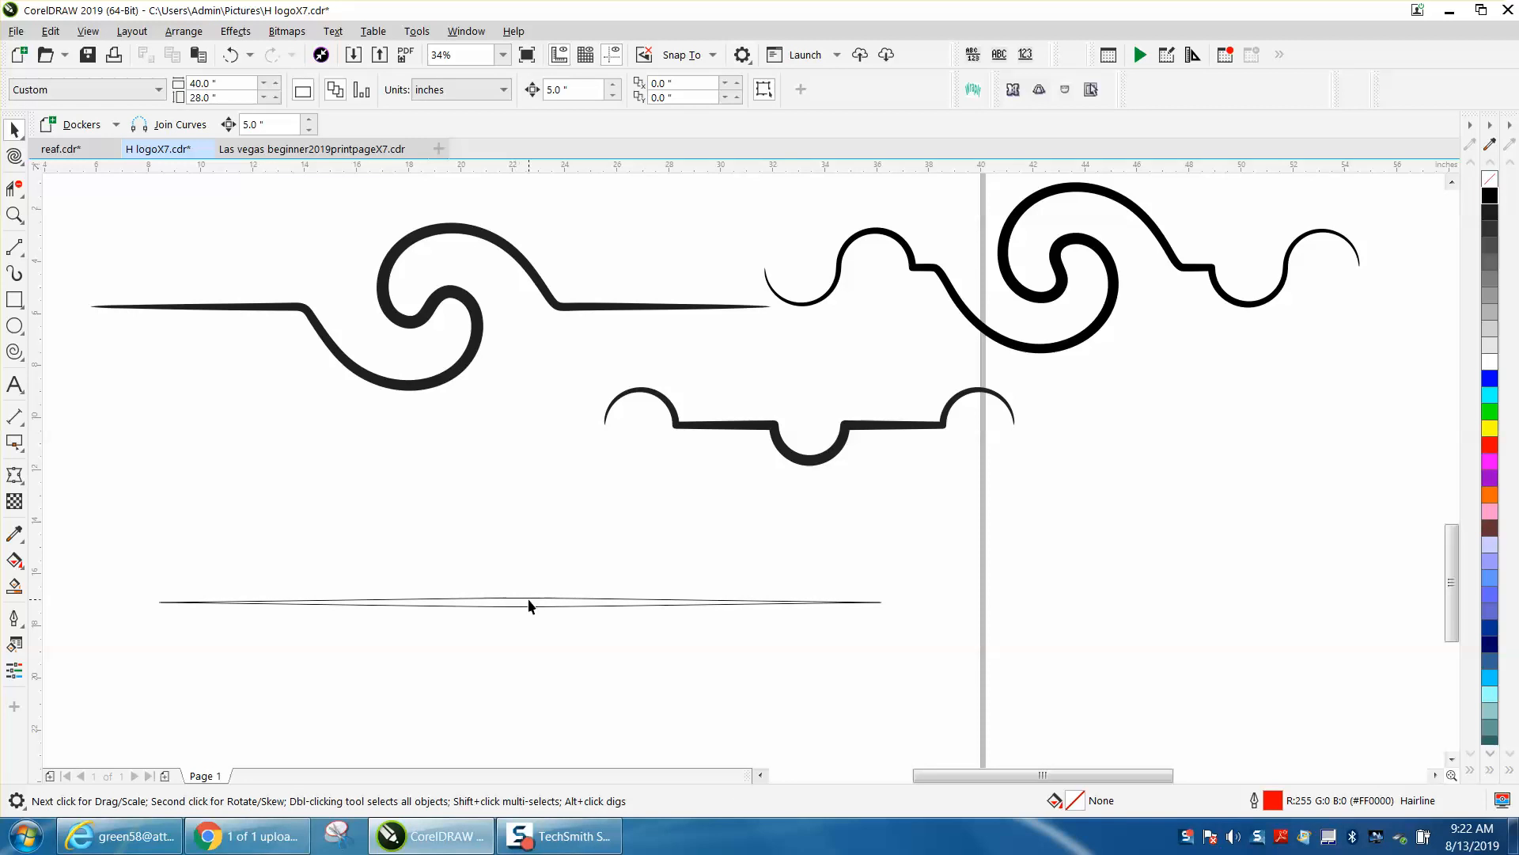
# Step: Center the tapered outline on the page and twirl its middle into a swirl with a 10-inch nib
pyautogui.click(528, 603)
pyautogui.press('p')
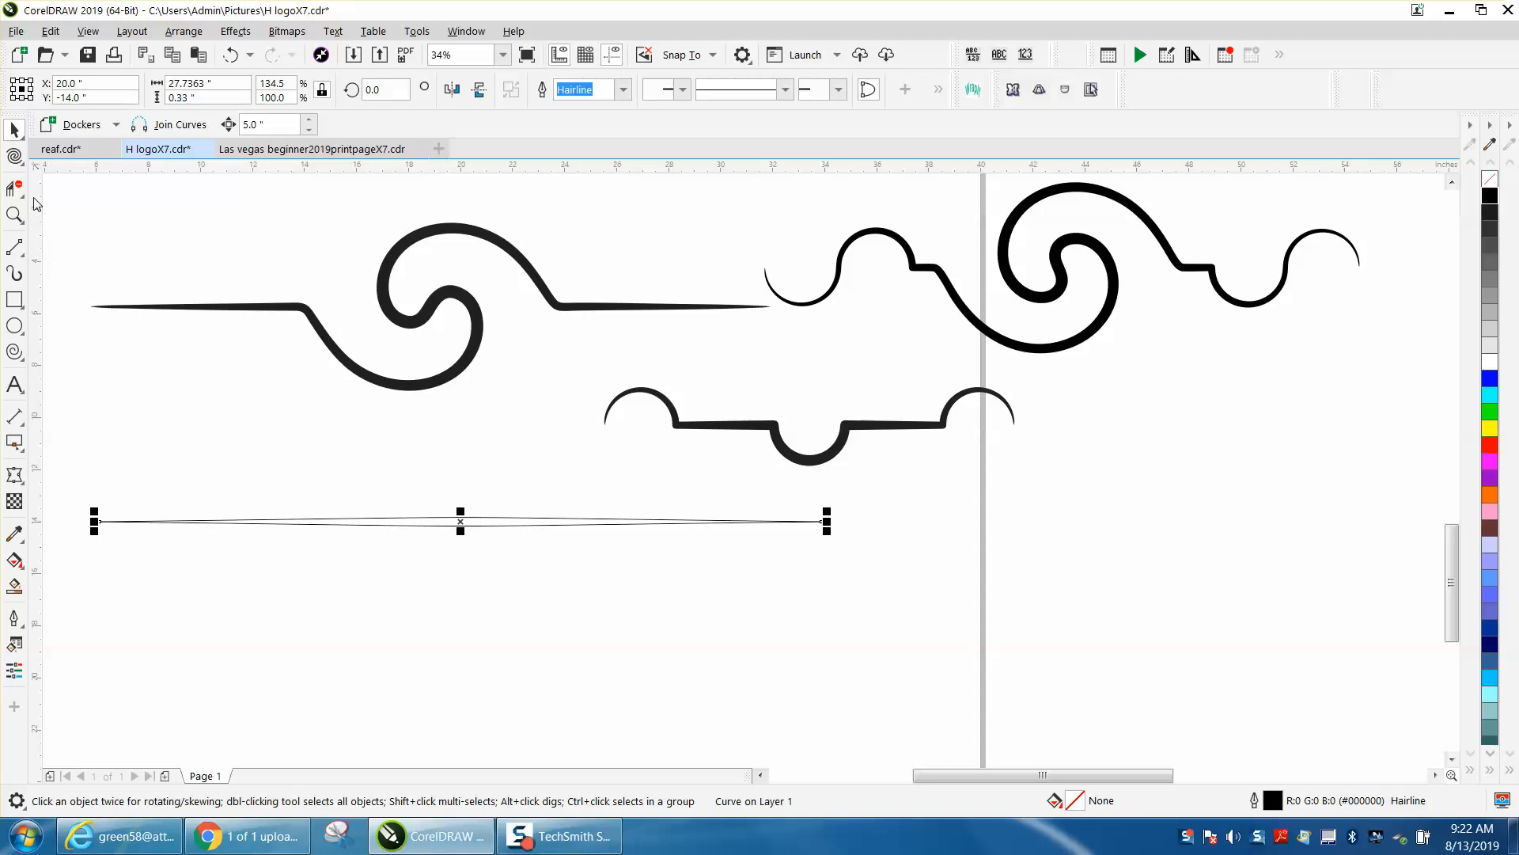
pyautogui.click(25, 166)
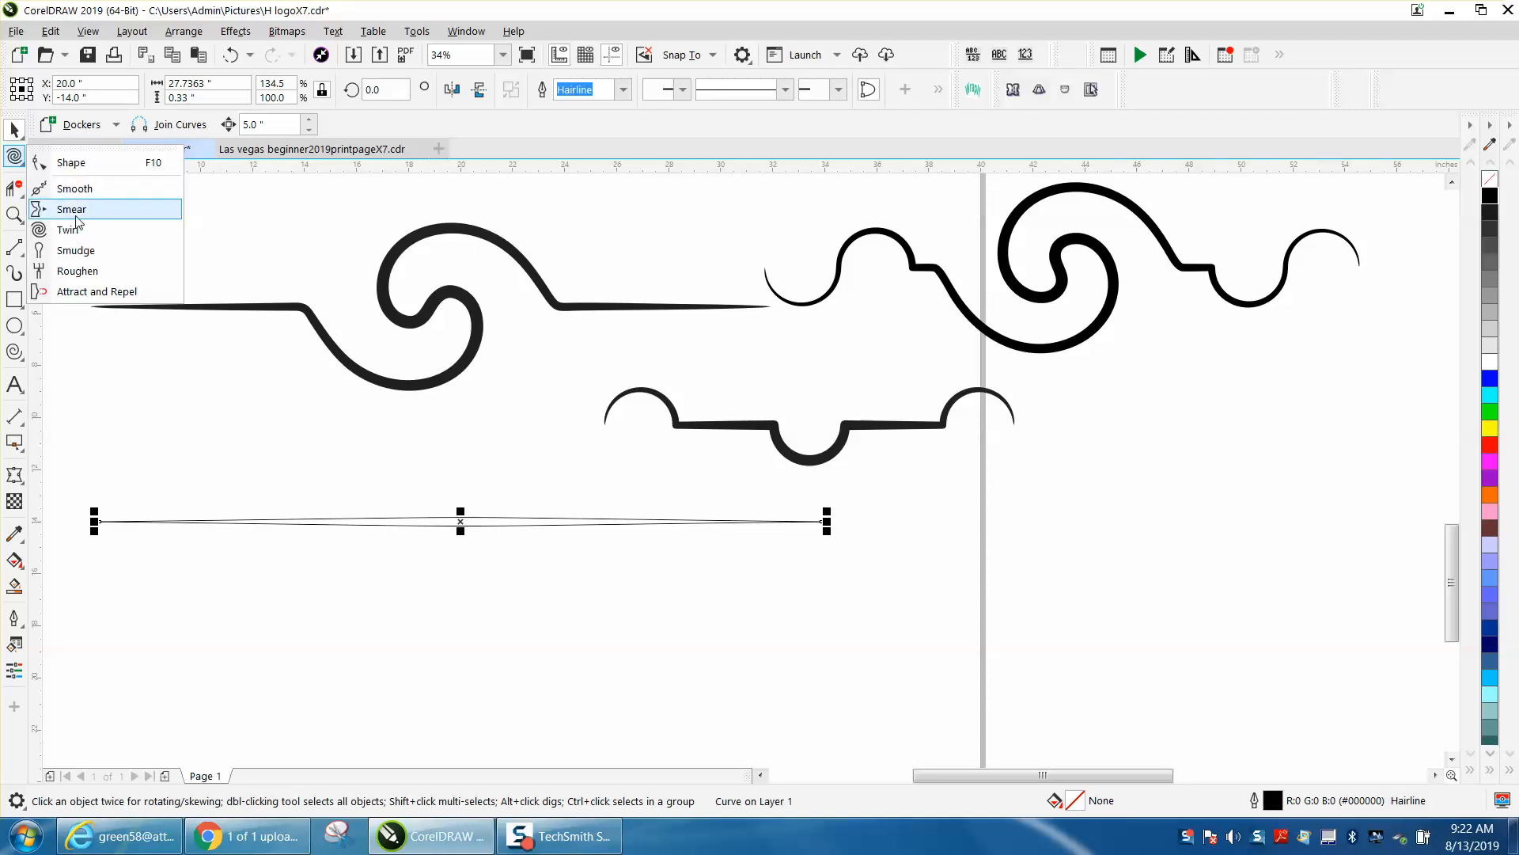
pyautogui.click(68, 229)
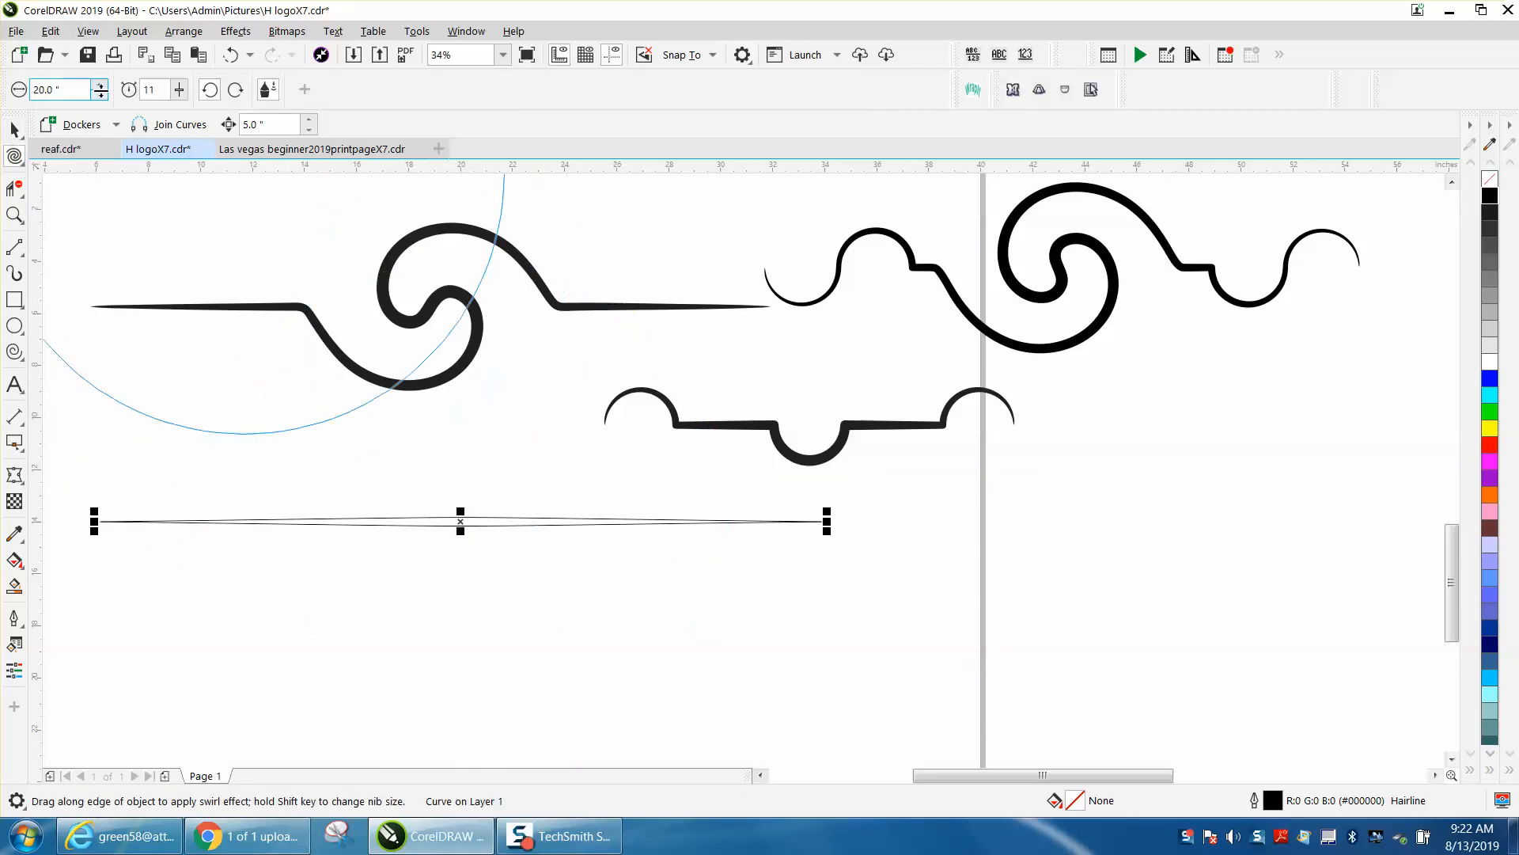
pyautogui.doubleClick(69, 89)
pyautogui.write('10')
pyautogui.press('Return')
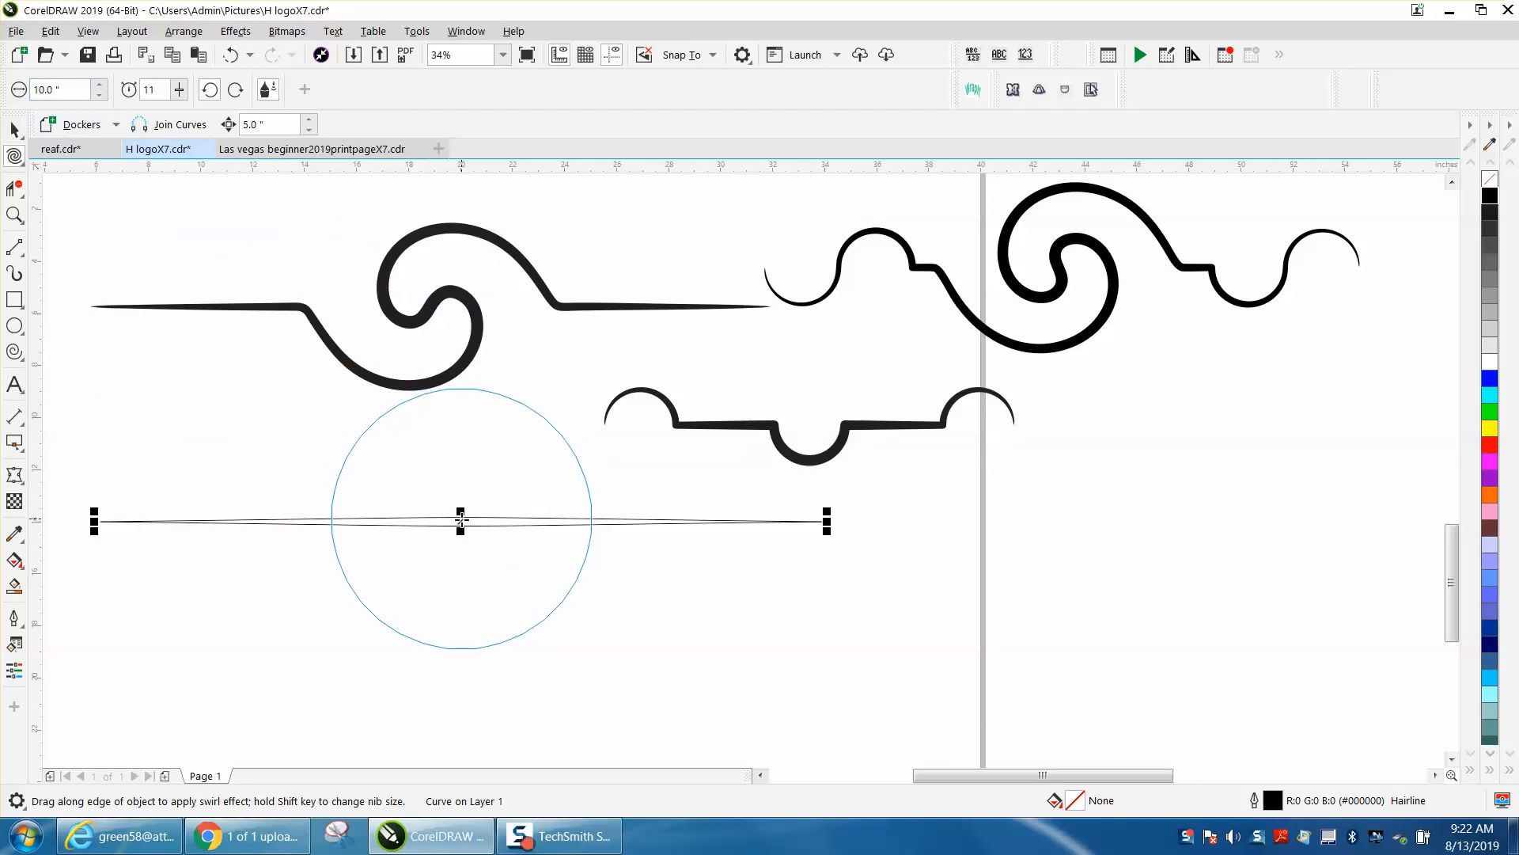
pyautogui.moveTo(461, 521); pyautogui.dragTo(461, 522)
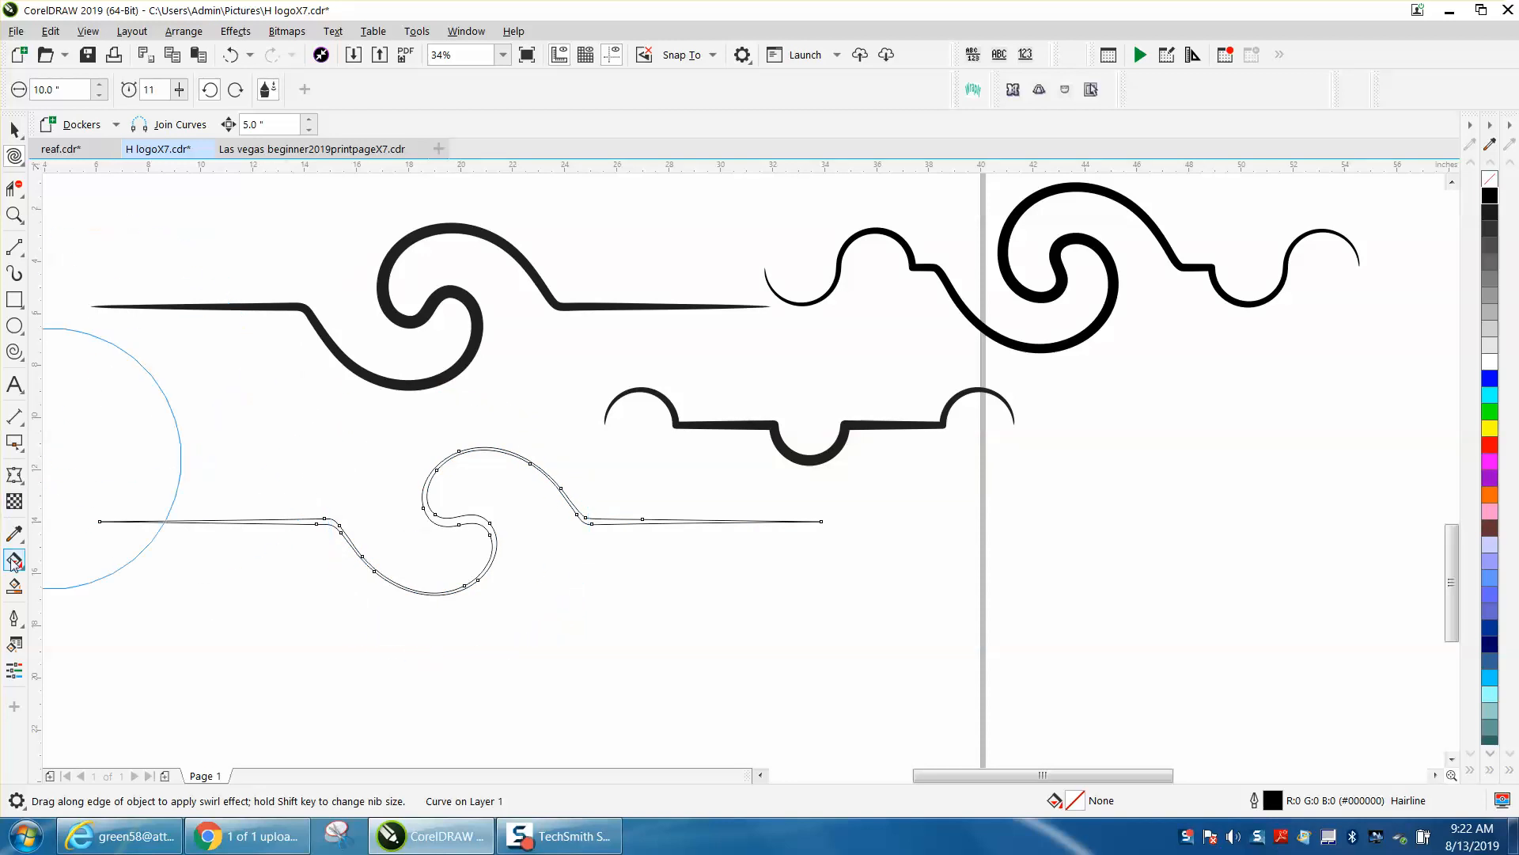
# Step: Fill the twirled shape solid black with no outline using Smart Fill
pyautogui.click(14, 587)
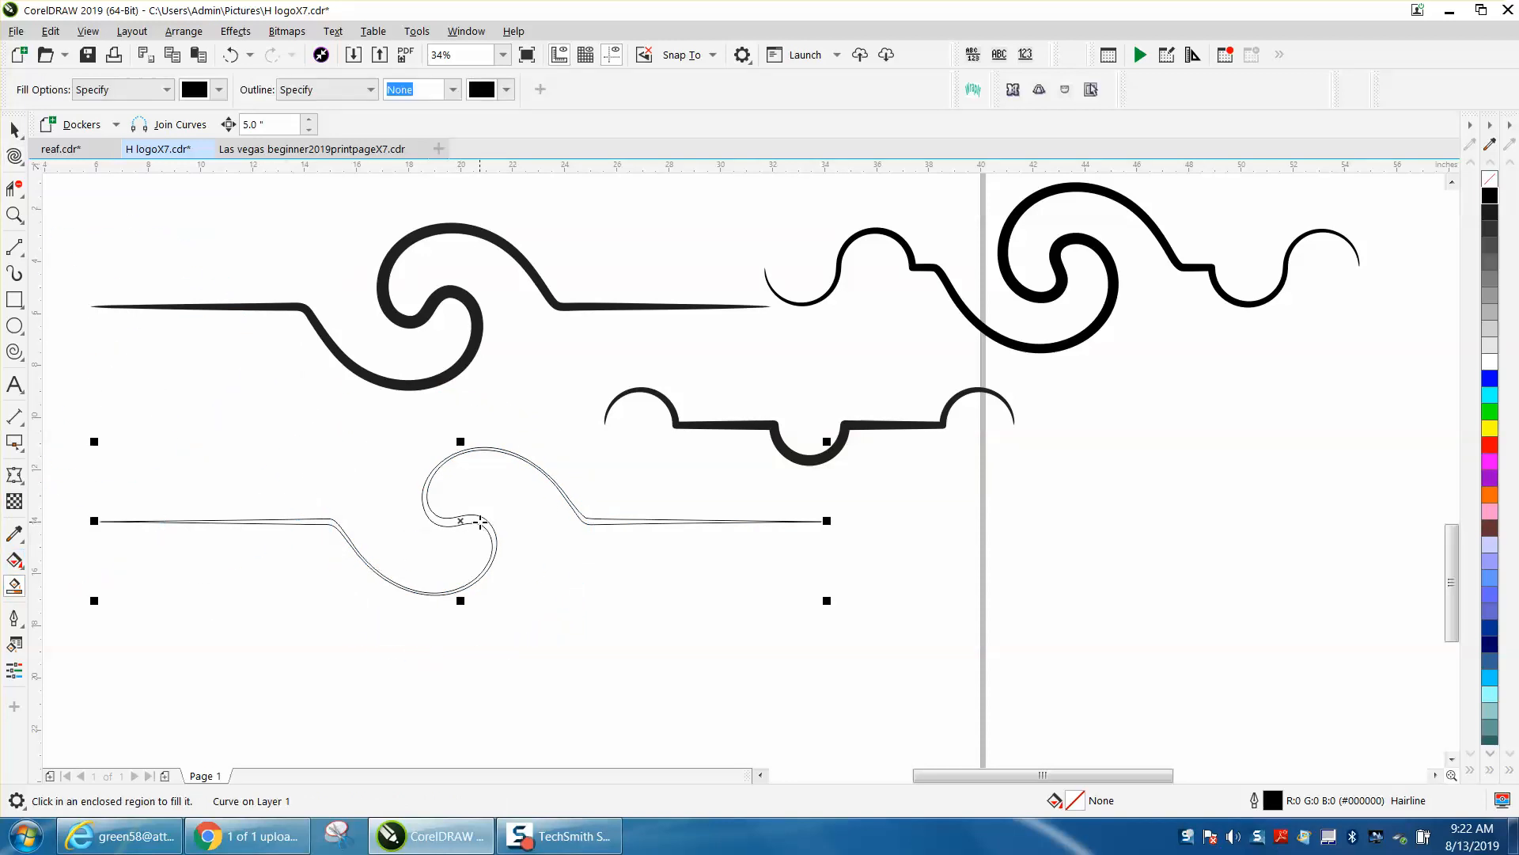
pyautogui.click(480, 522)
pyautogui.click(14, 129)
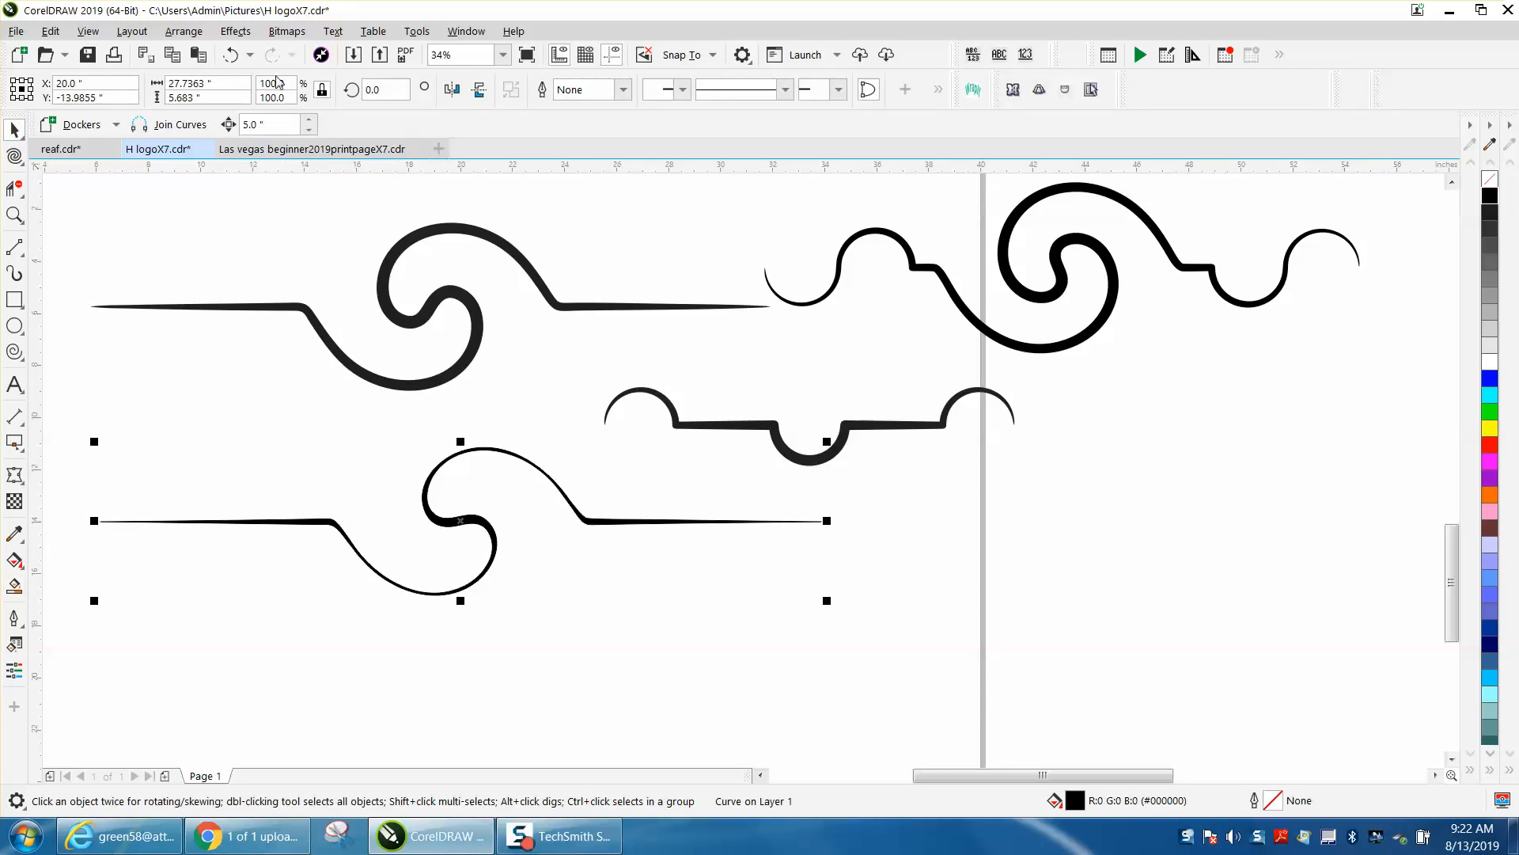
# Step: Undo the fill, twirl, centering, break-apart and stretch edits, and delete the tapered stroke
pyautogui.click(231, 54)
pyautogui.click(231, 54)
pyautogui.click(231, 54)
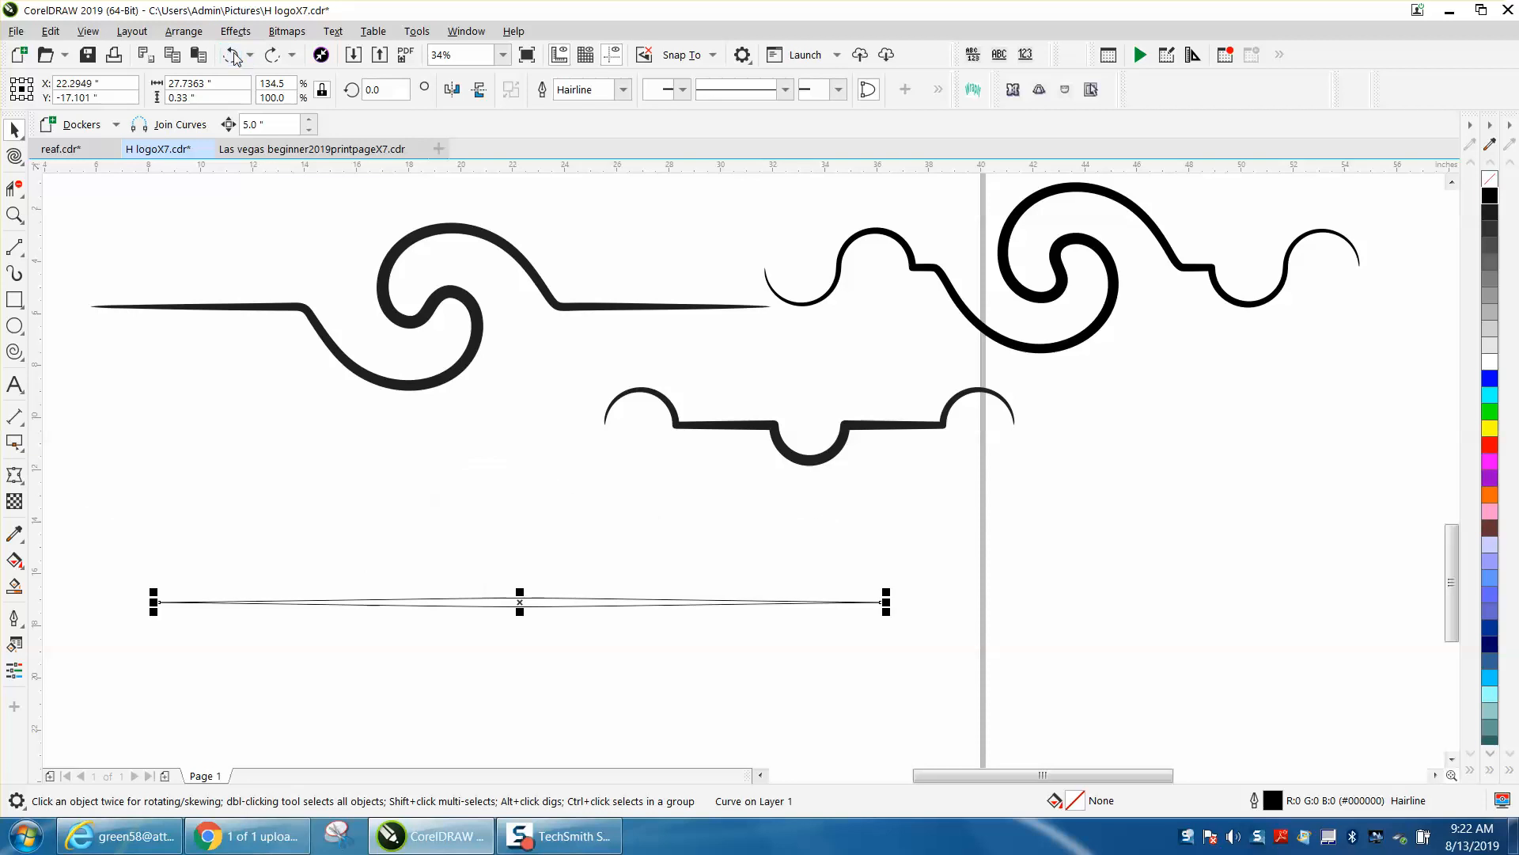
pyautogui.click(231, 55)
pyautogui.click(231, 55)
pyautogui.click(231, 55)
pyautogui.click(231, 54)
pyautogui.click(231, 55)
pyautogui.click(231, 55)
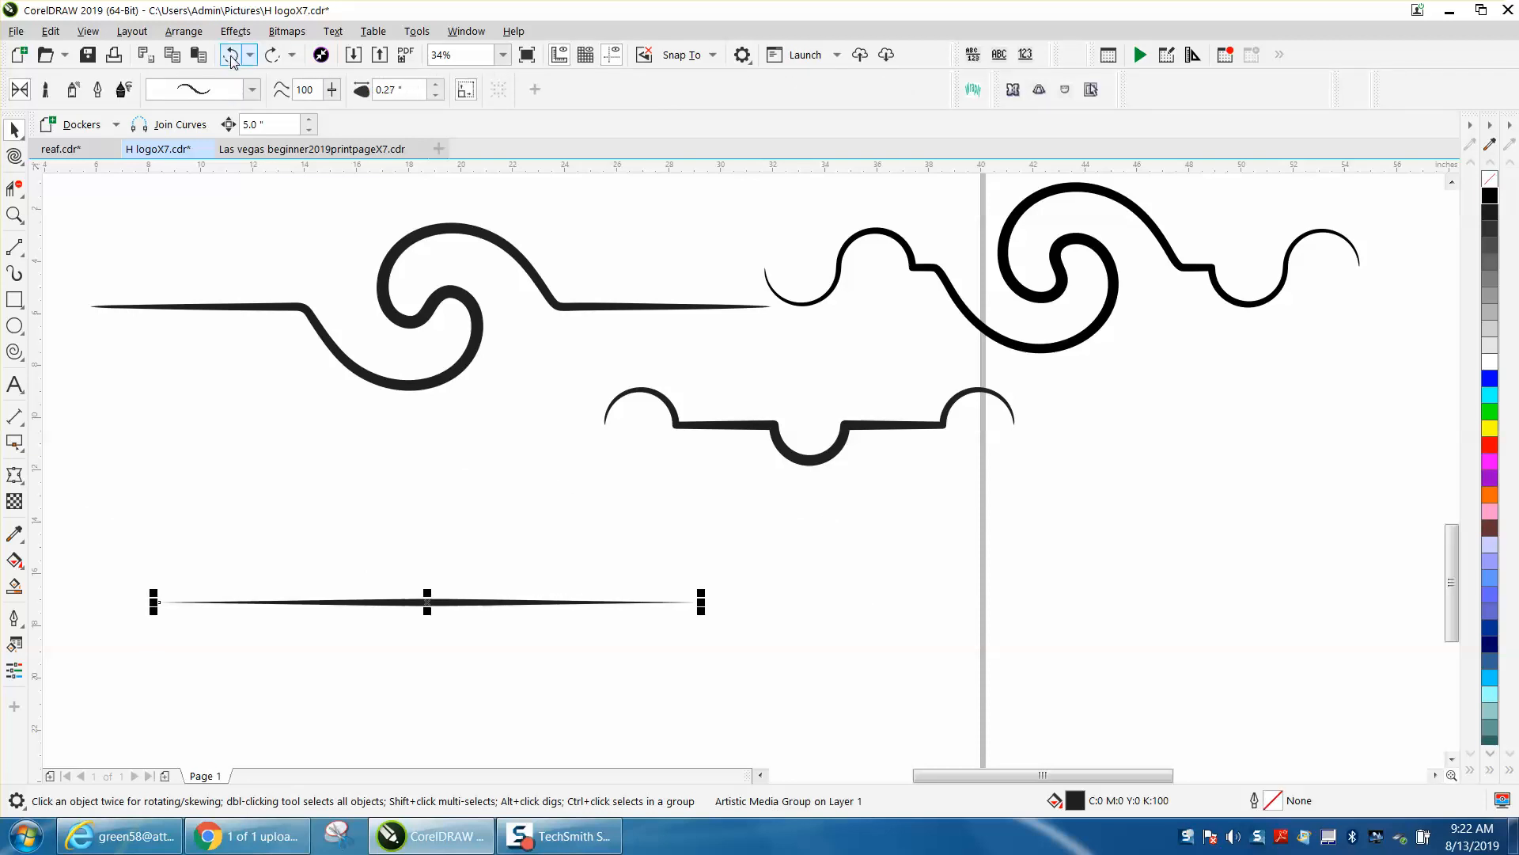
pyautogui.press('Delete')
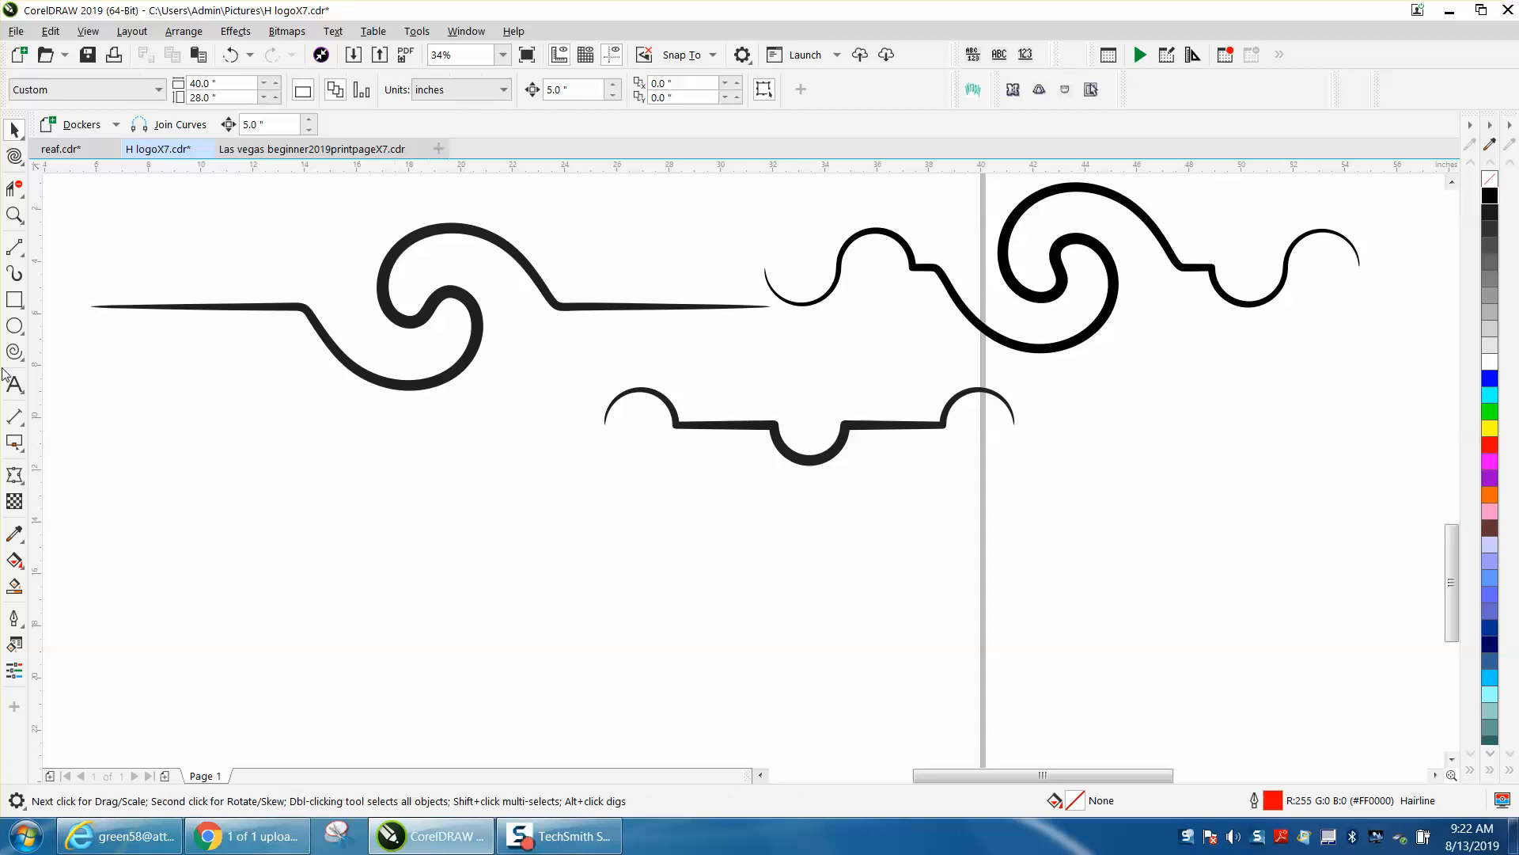
# Step: Draw a horizontal line about 15.1 inches long and a circle about 2.9 inches across, both centered on the page
pyautogui.click(14, 247)
pyautogui.moveTo(361, 547); pyautogui.dragTo(763, 554)
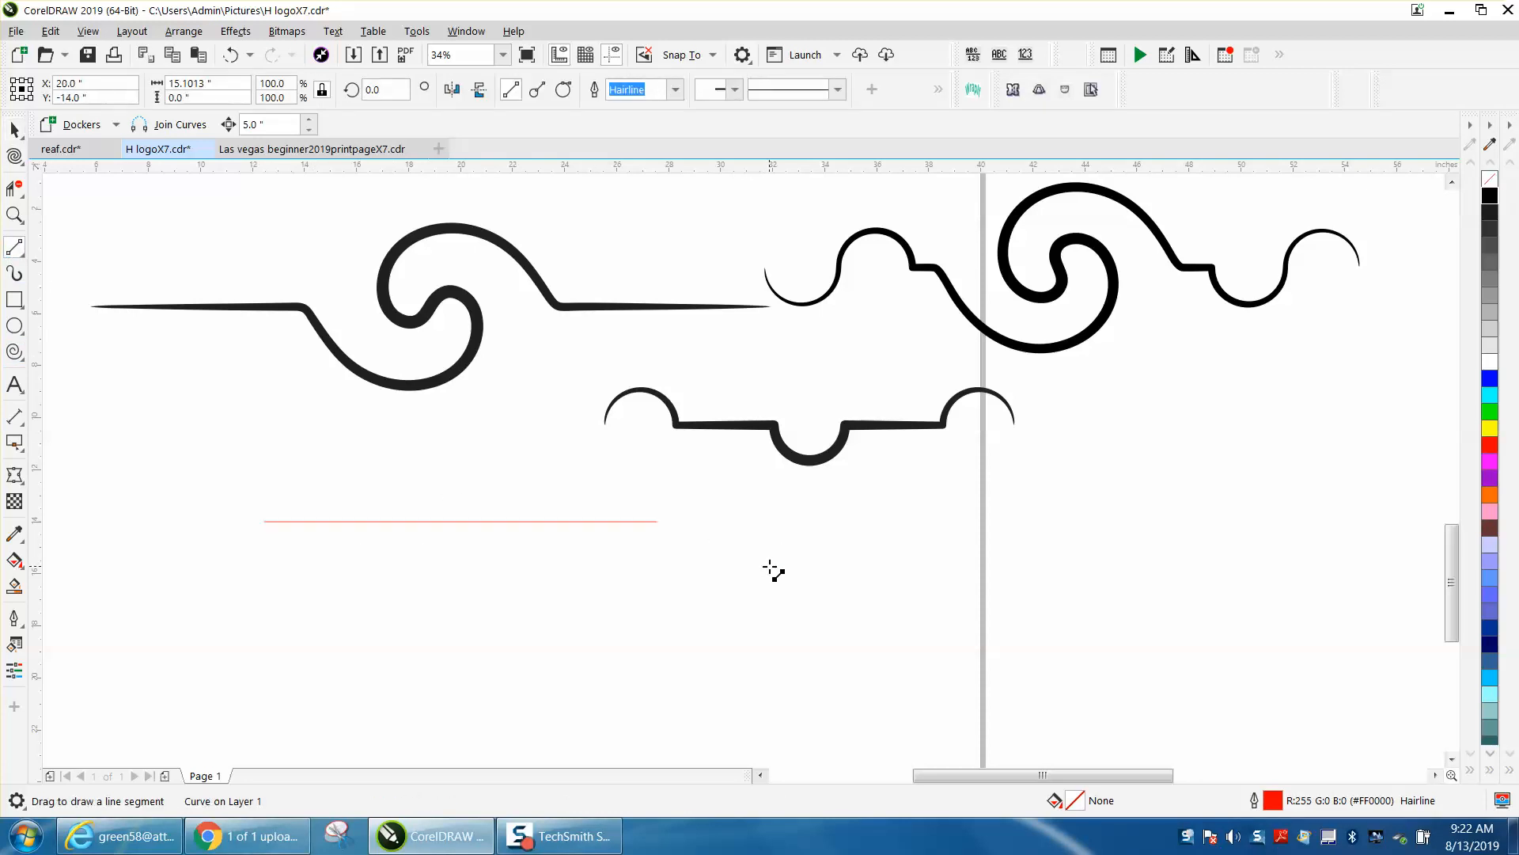
pyautogui.click(14, 325)
pyautogui.moveTo(504, 459); pyautogui.dragTo(443, 535)
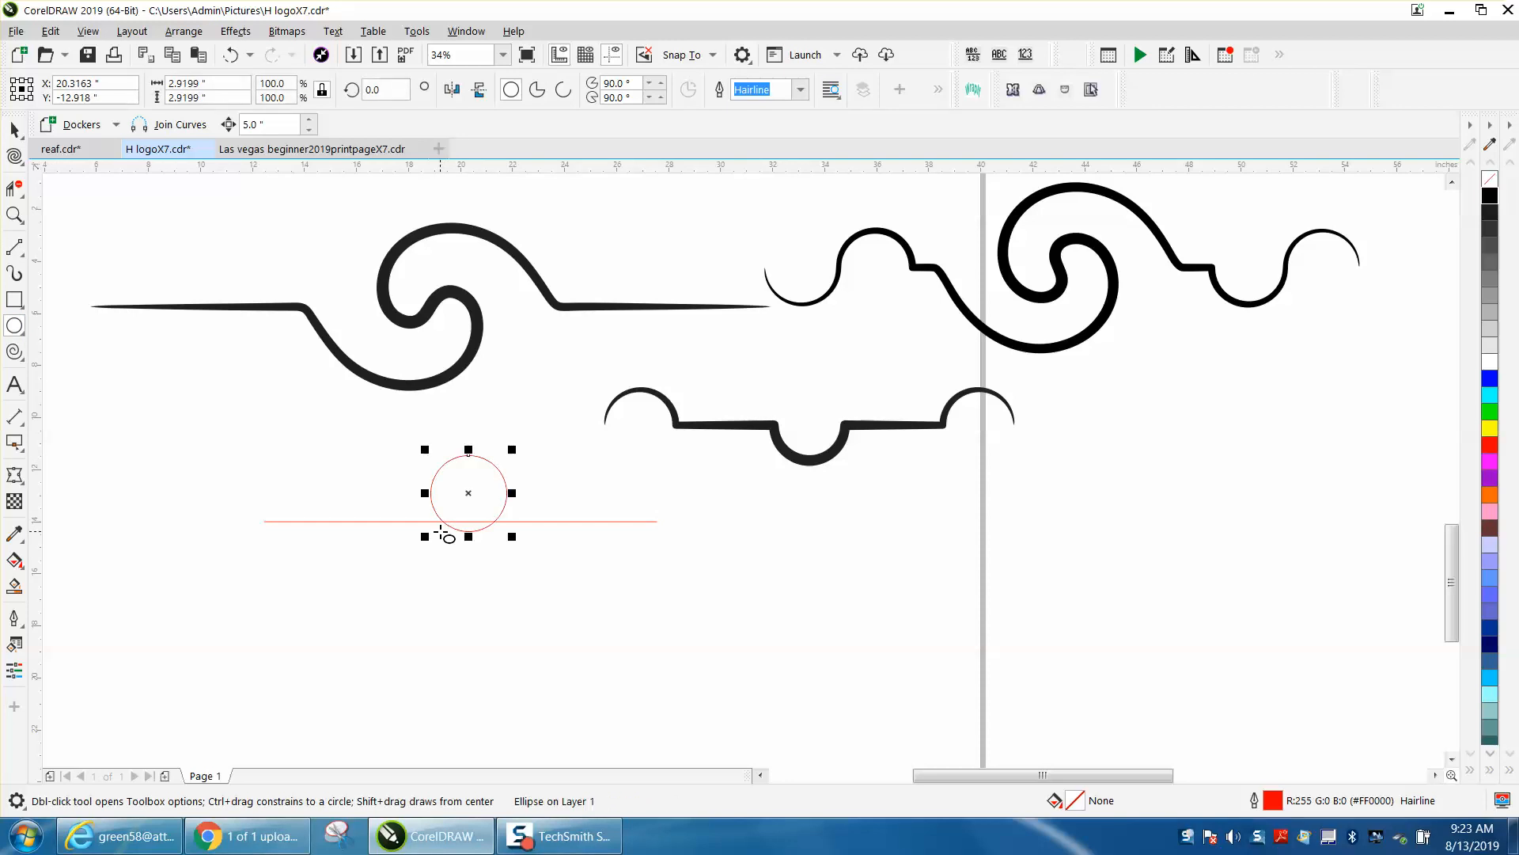
pyautogui.press('p')
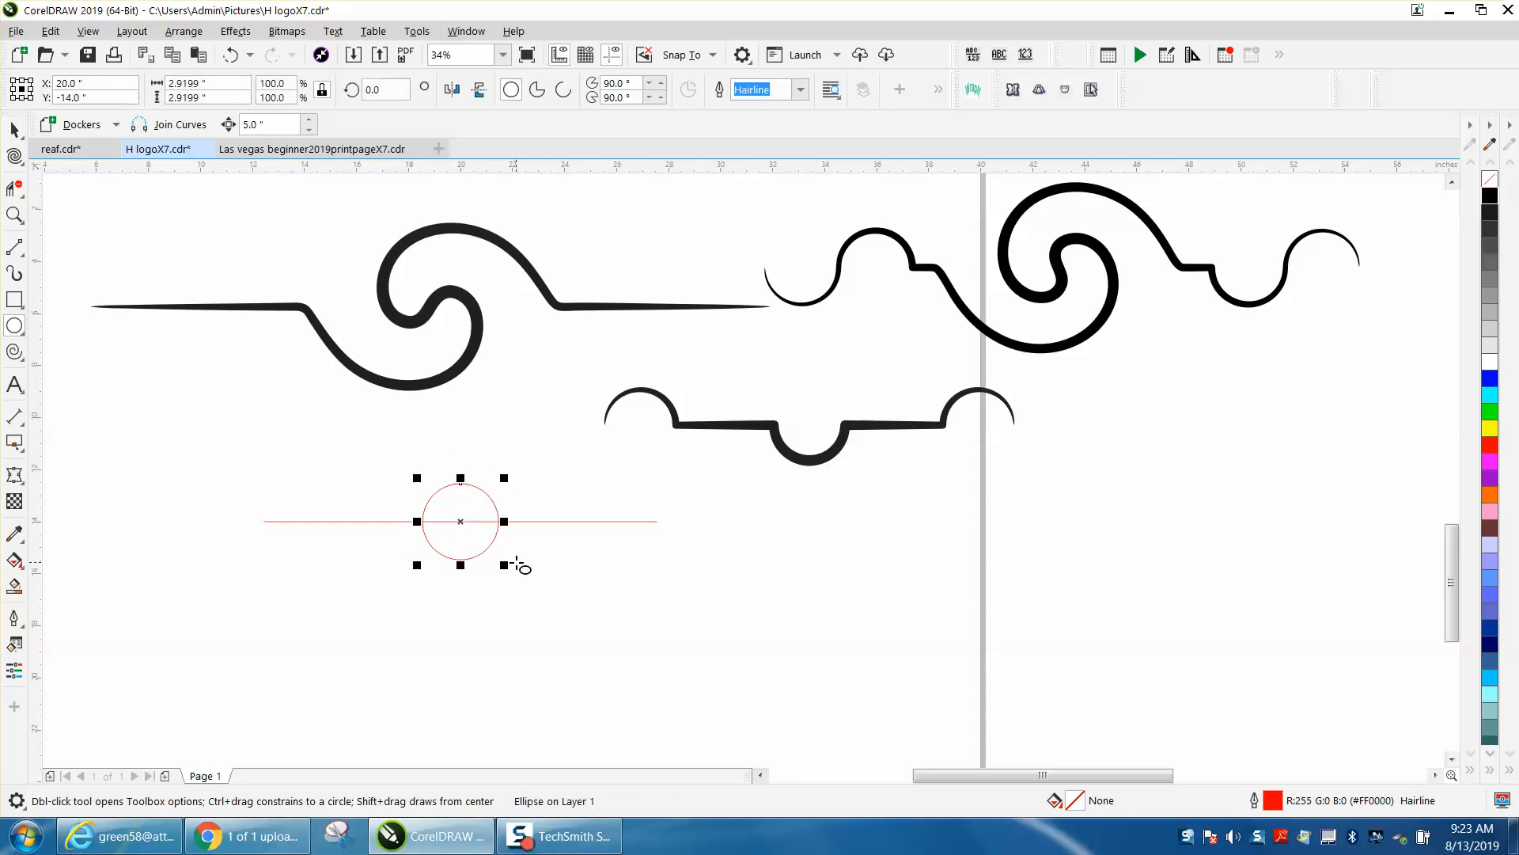
# Step: Trim away the half of the circle below the line with Virtual Segment Delete
pyautogui.click(14, 188)
pyautogui.moveTo(405, 530); pyautogui.dragTo(625, 565)
pyautogui.press('space')
# Step: Move the remaining upper semicircle so its right end joins the left end of the horizontal line
pyautogui.moveTo(465, 502); pyautogui.dragTo(252, 404)
pyautogui.click(14, 214)
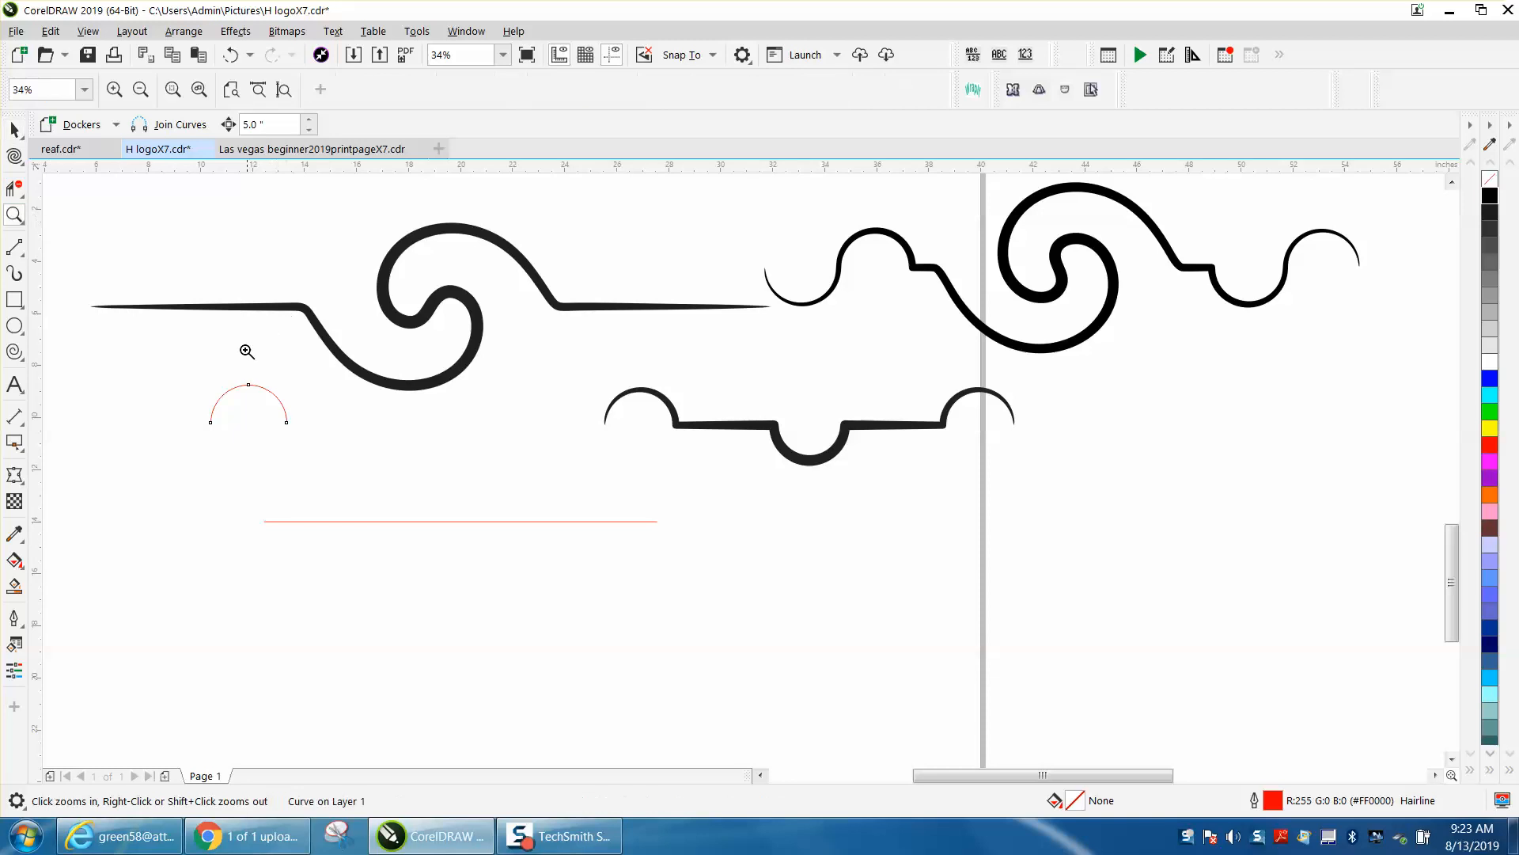
pyautogui.moveTo(141, 331); pyautogui.dragTo(1281, 669)
pyautogui.click(14, 129)
pyautogui.moveTo(224, 377); pyautogui.dragTo(202, 491)
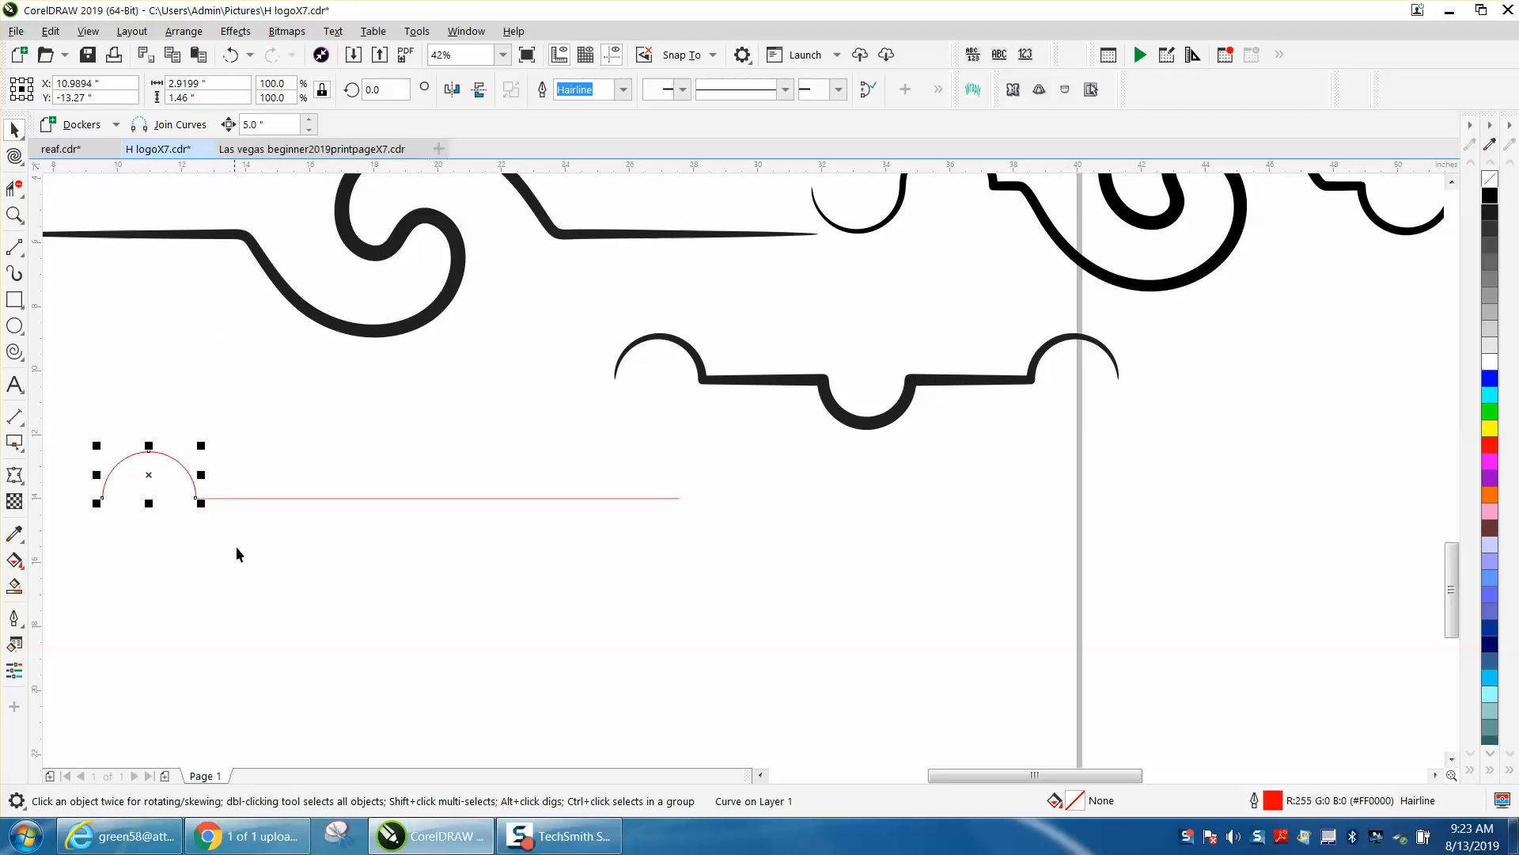
# Step: Copy the semicircle, flip the copy vertically and attach it to the right end of the horizontal line
pyautogui.moveTo(156, 474); pyautogui.dragTo(853, 634)
pyautogui.rightClick(853, 634)
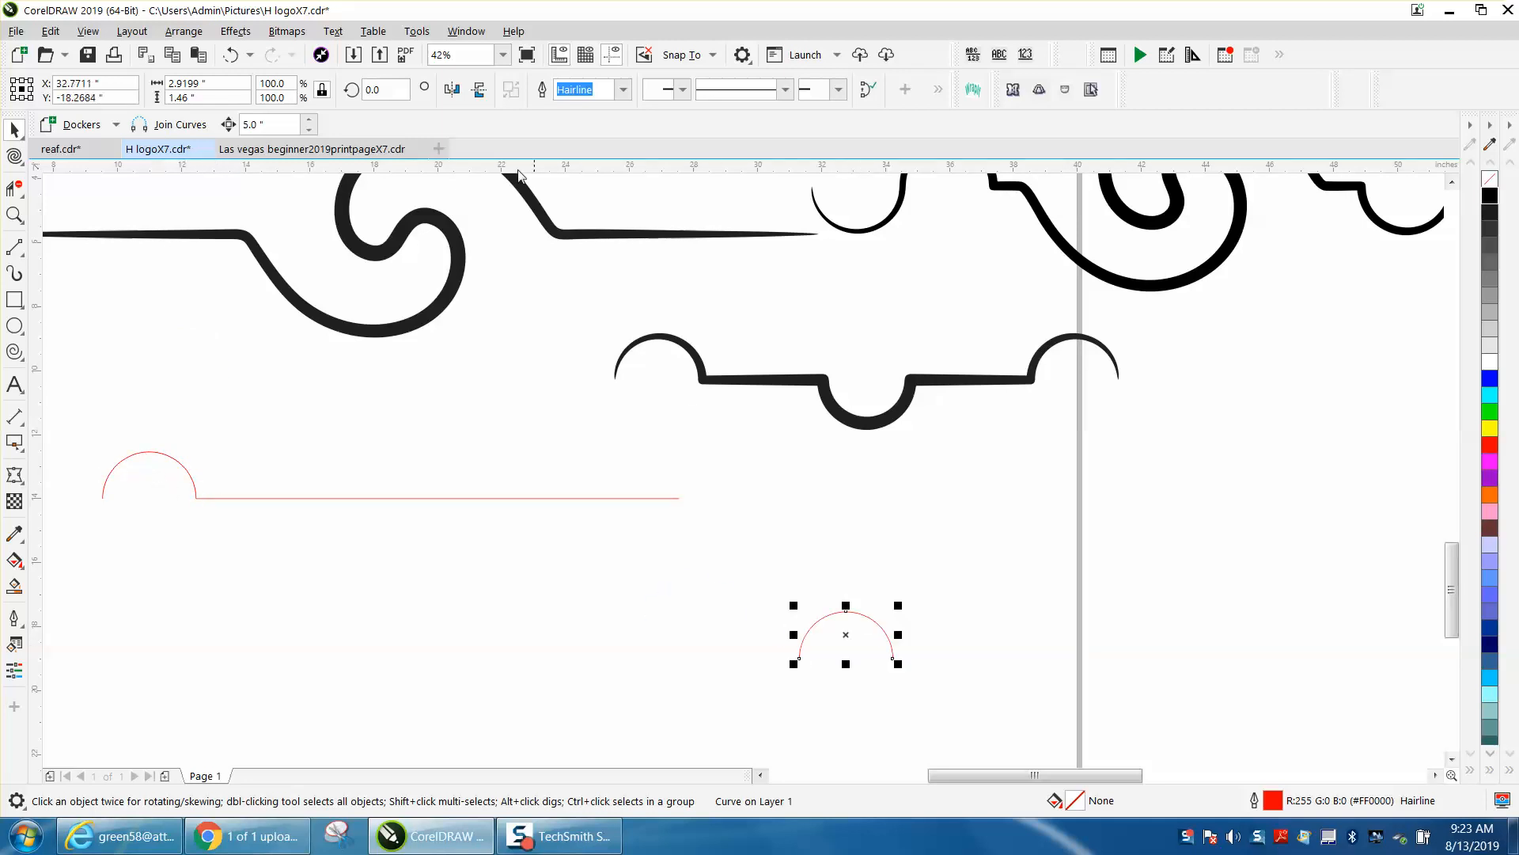
pyautogui.click(479, 90)
pyautogui.moveTo(800, 612); pyautogui.dragTo(681, 508)
# Step: Duplicate the flipped semicircle and place the duplicate below the middle of the horizontal line
pyautogui.hotkey('ctrl', 'd')
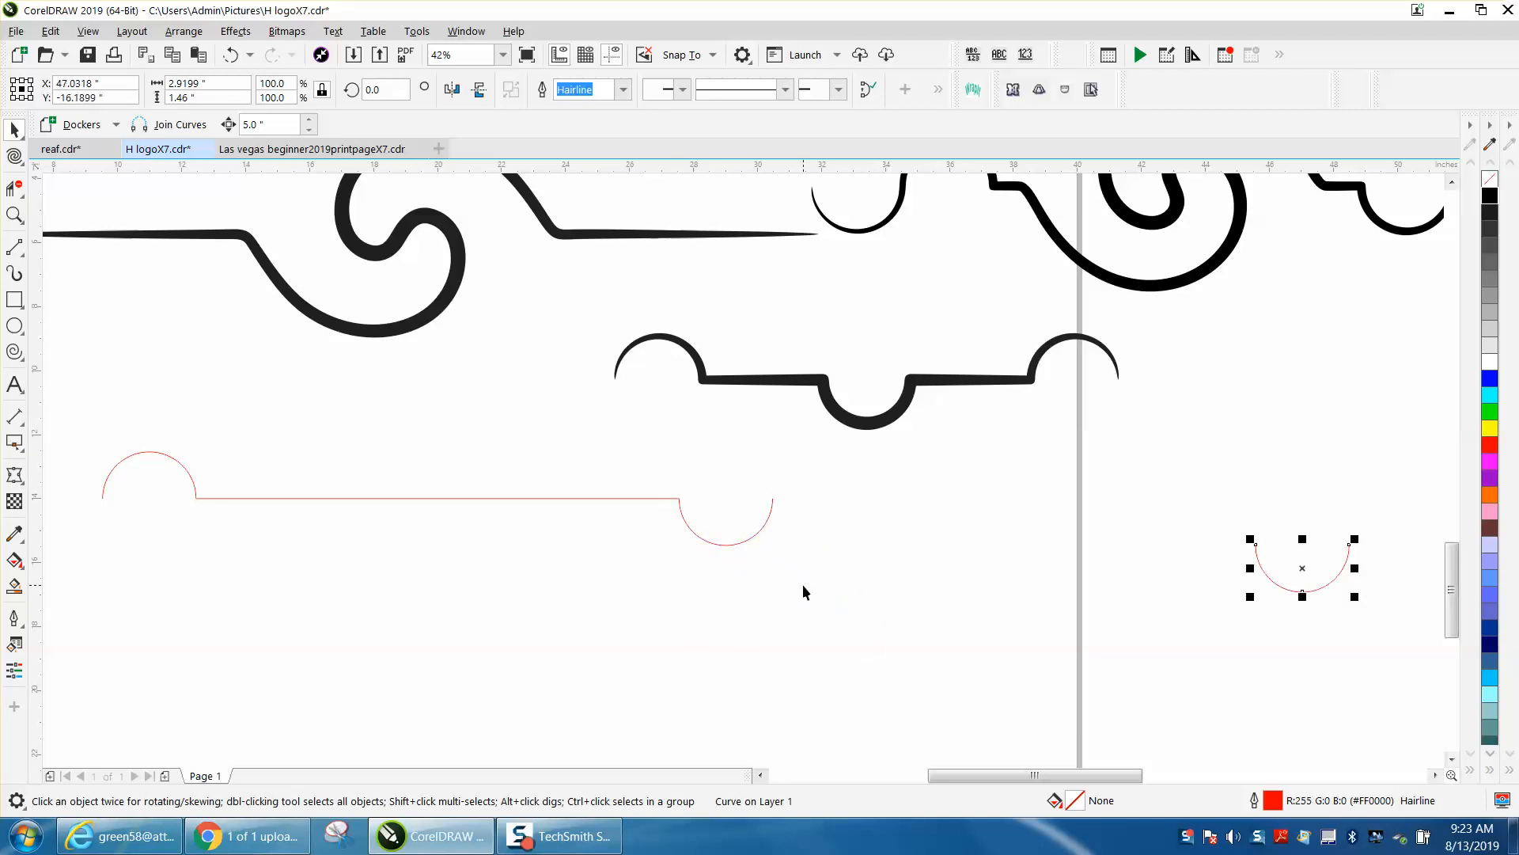
pyautogui.moveTo(1302, 573); pyautogui.dragTo(411, 524)
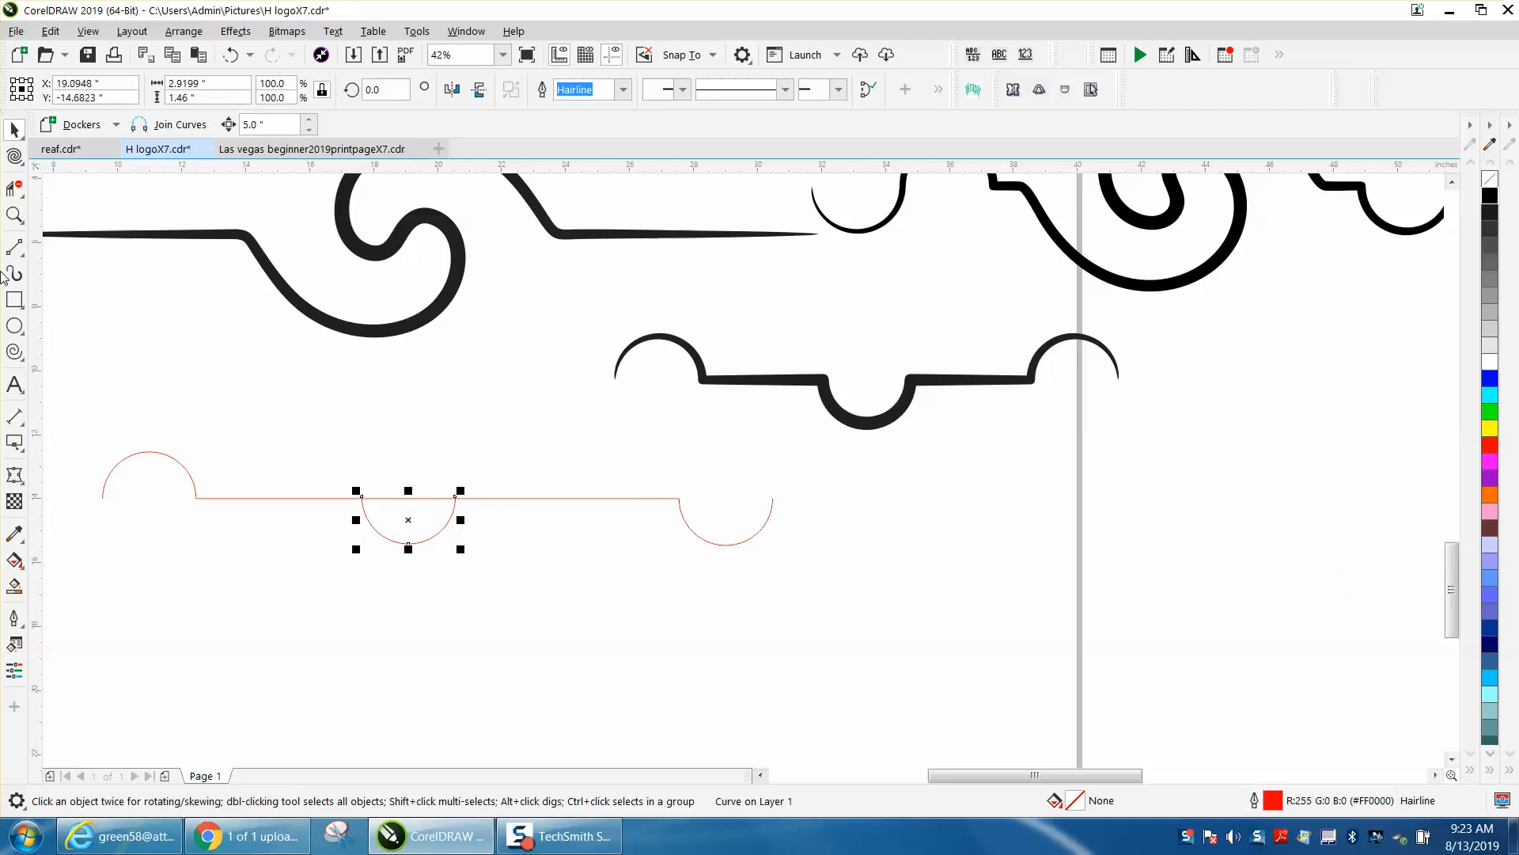
# Step: Delete the line segment spanning the middle semicircle with Virtual Segment Delete
pyautogui.click(14, 215)
pyautogui.moveTo(272, 461); pyautogui.dragTo(574, 603)
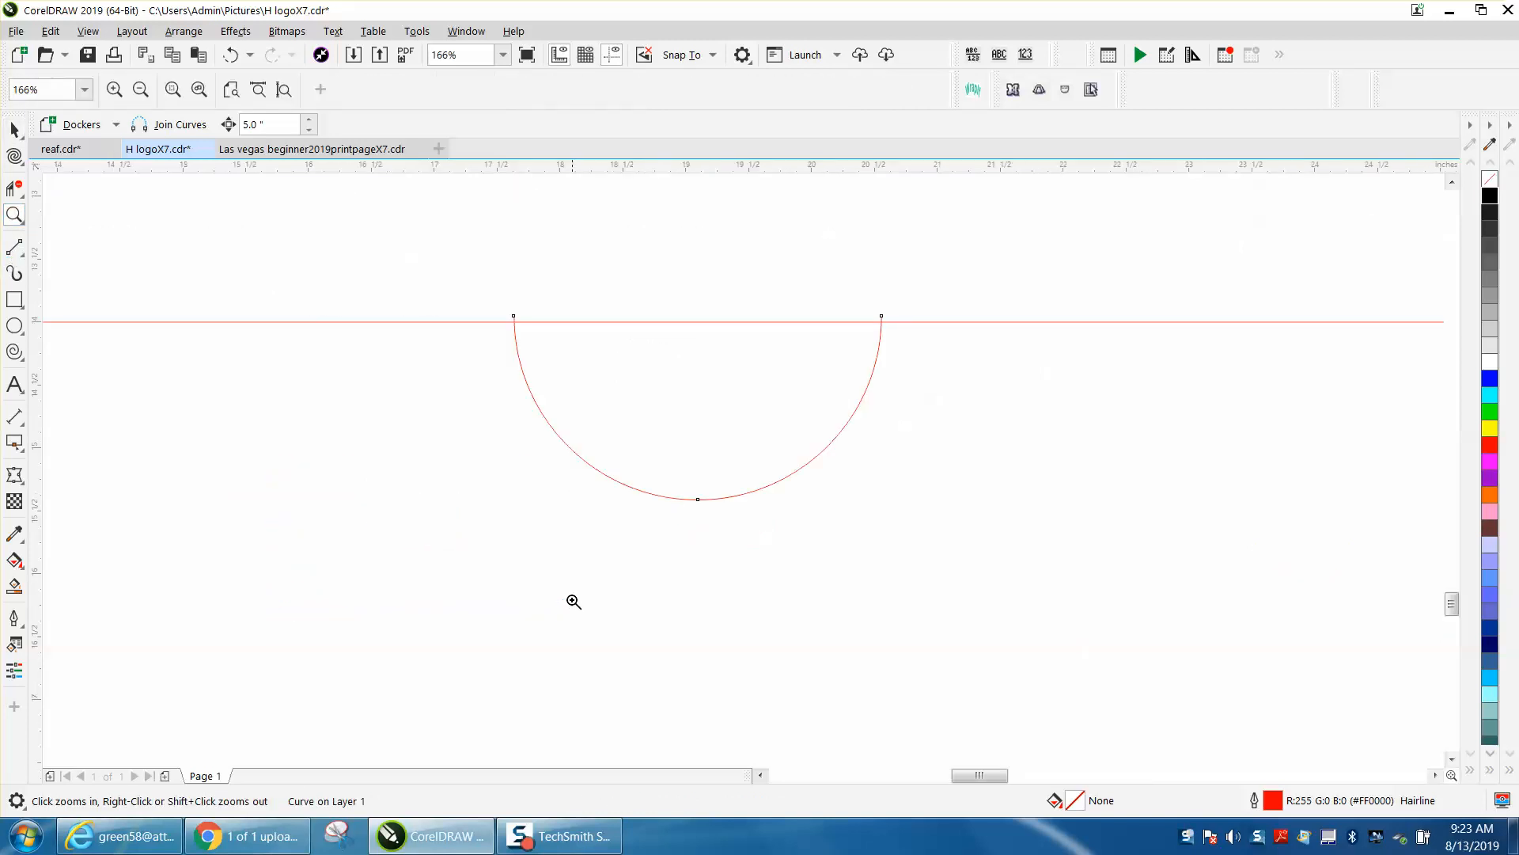
pyautogui.rightClick(473, 347)
pyautogui.click(14, 189)
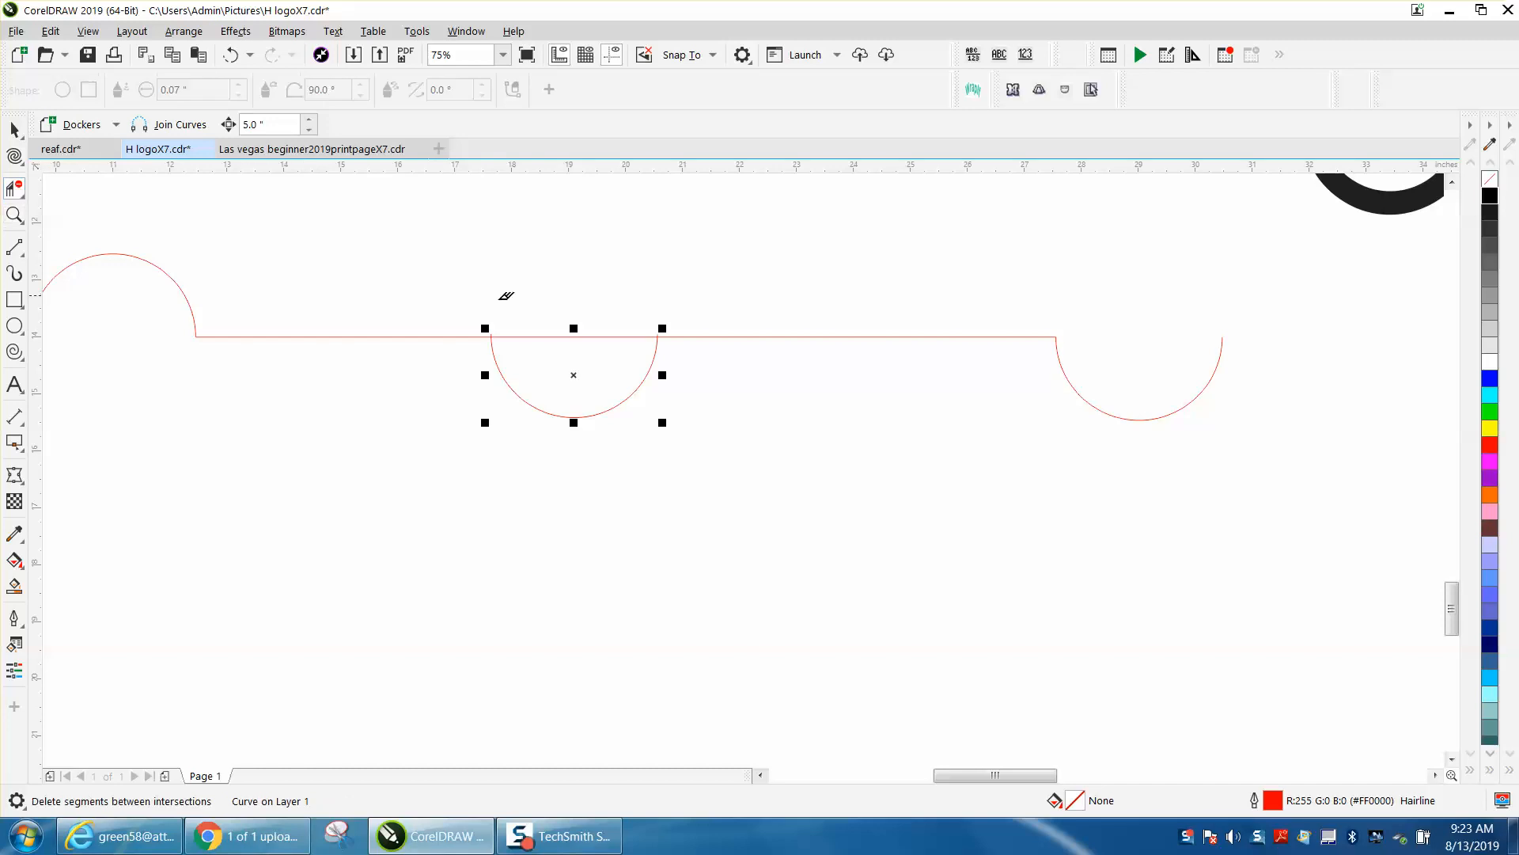
pyautogui.moveTo(523, 317); pyautogui.dragTo(587, 348)
pyautogui.scroll(-2, 552, 350)
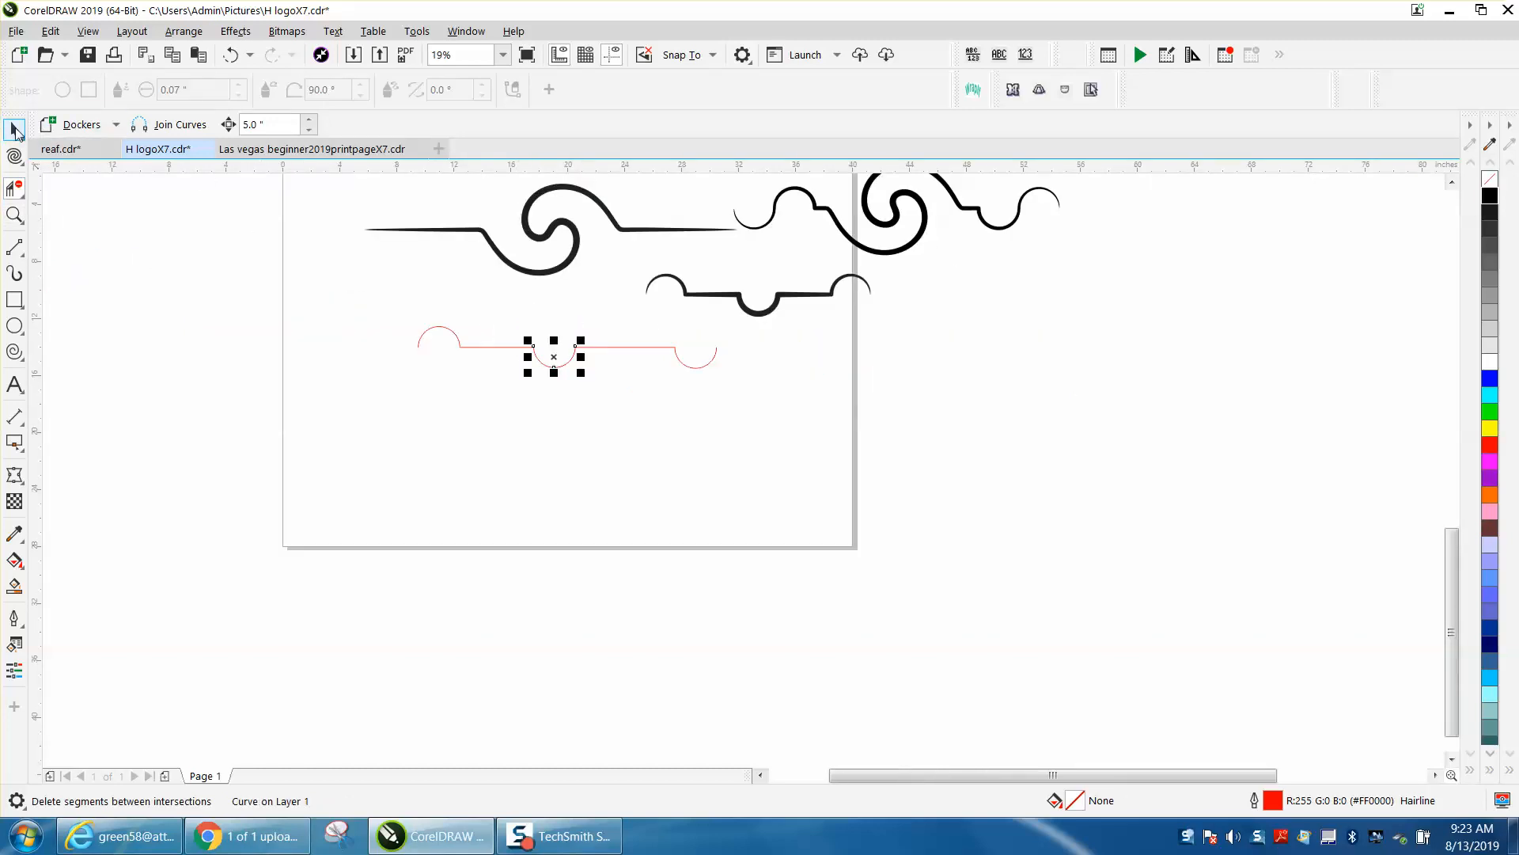
# Step: Select all the semicircles and line pieces of the red divider and weld them into one curve
pyautogui.click(14, 130)
pyautogui.moveTo(391, 306); pyautogui.dragTo(746, 407)
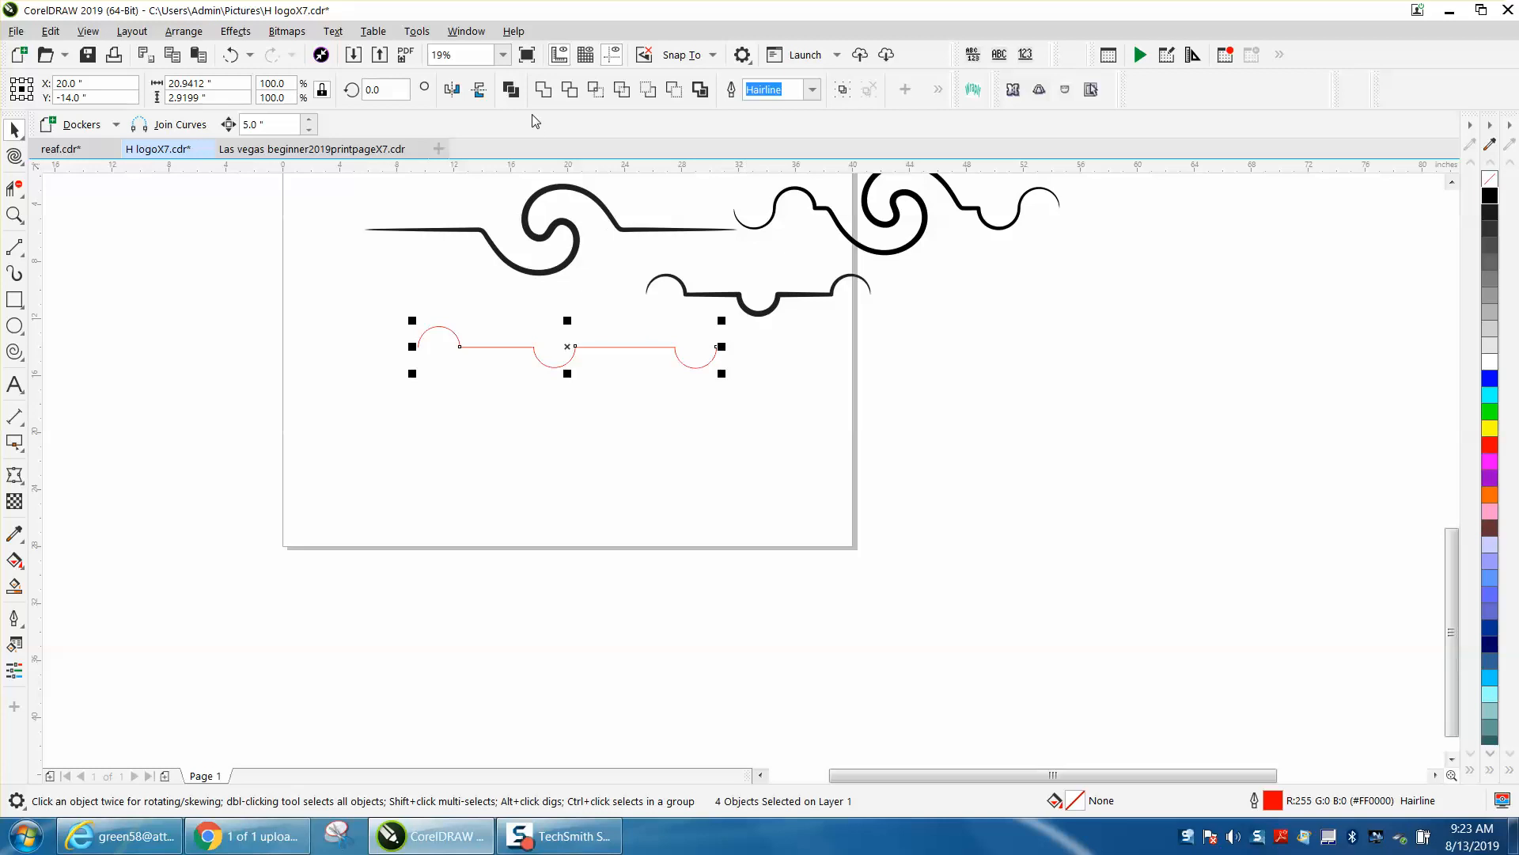
pyautogui.click(541, 90)
# Step: Trim the small stubs above the line at both ends of the middle semicircle with Virtual Segment Delete
pyautogui.click(14, 215)
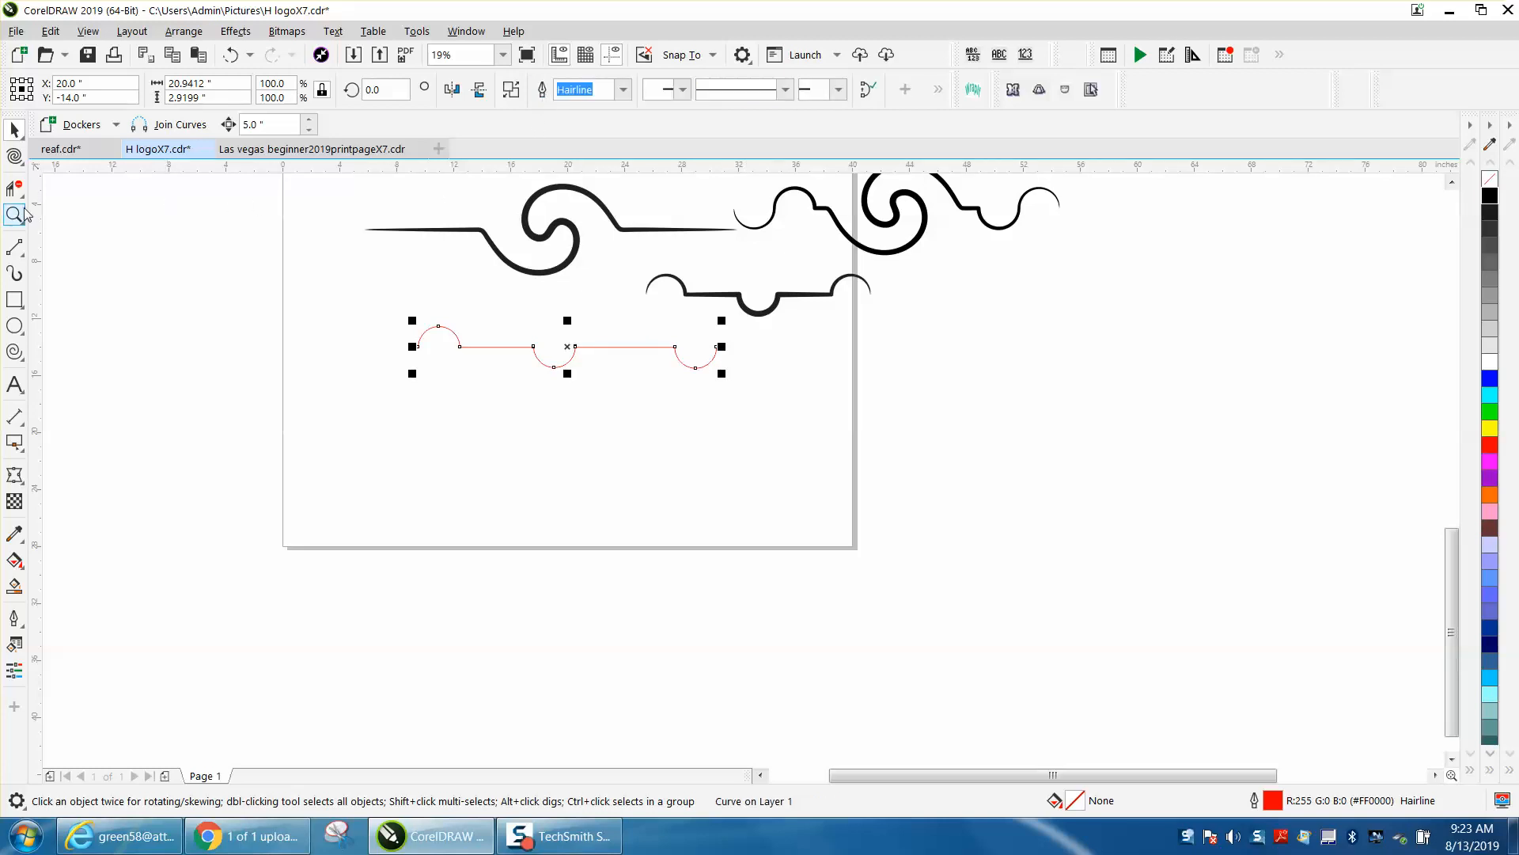
pyautogui.moveTo(519, 336); pyautogui.dragTo(597, 370)
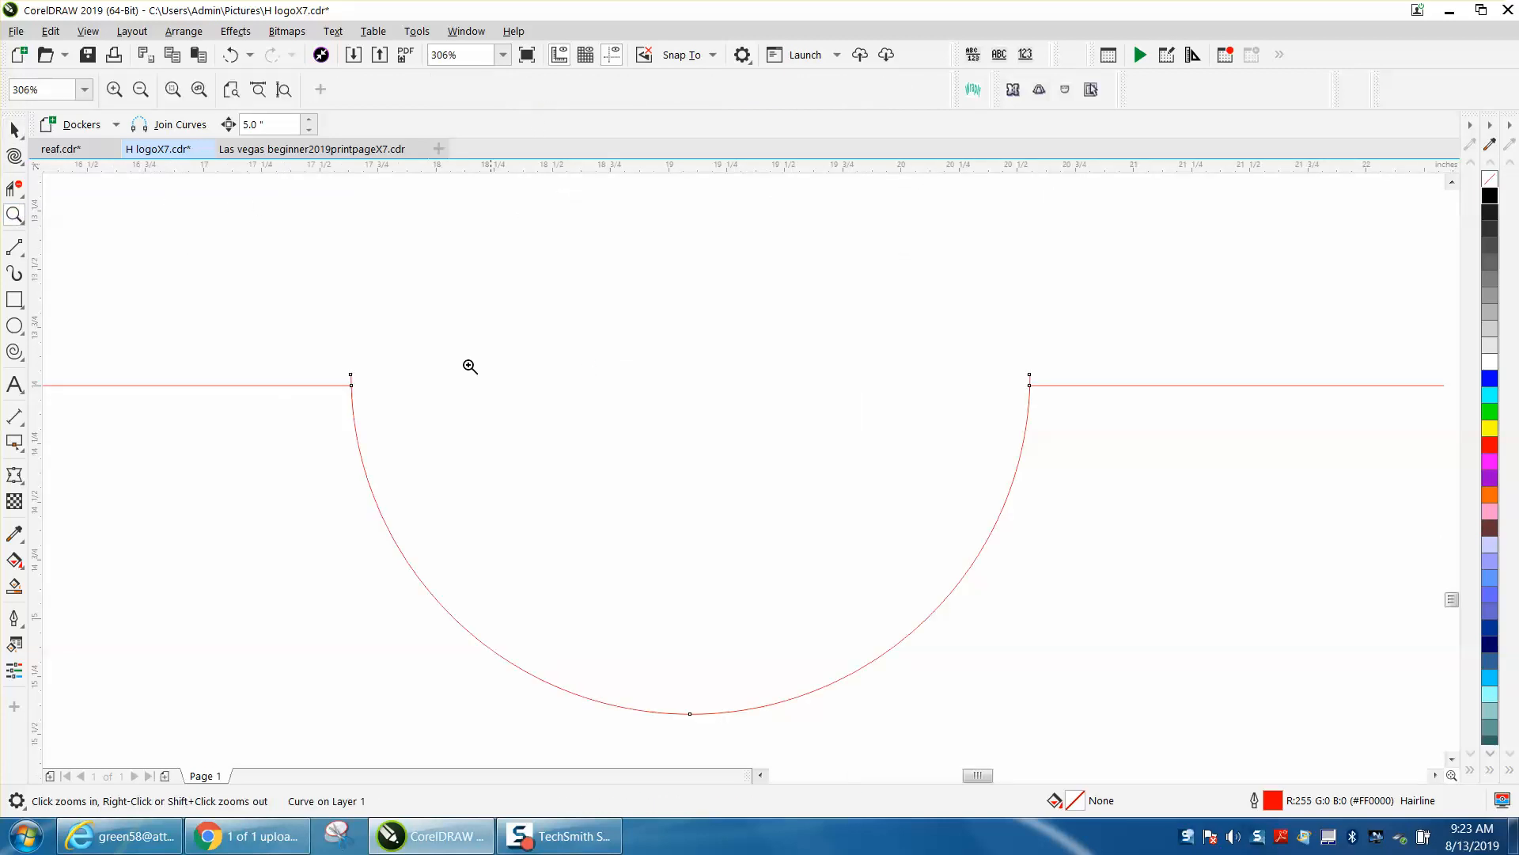
pyautogui.click(16, 188)
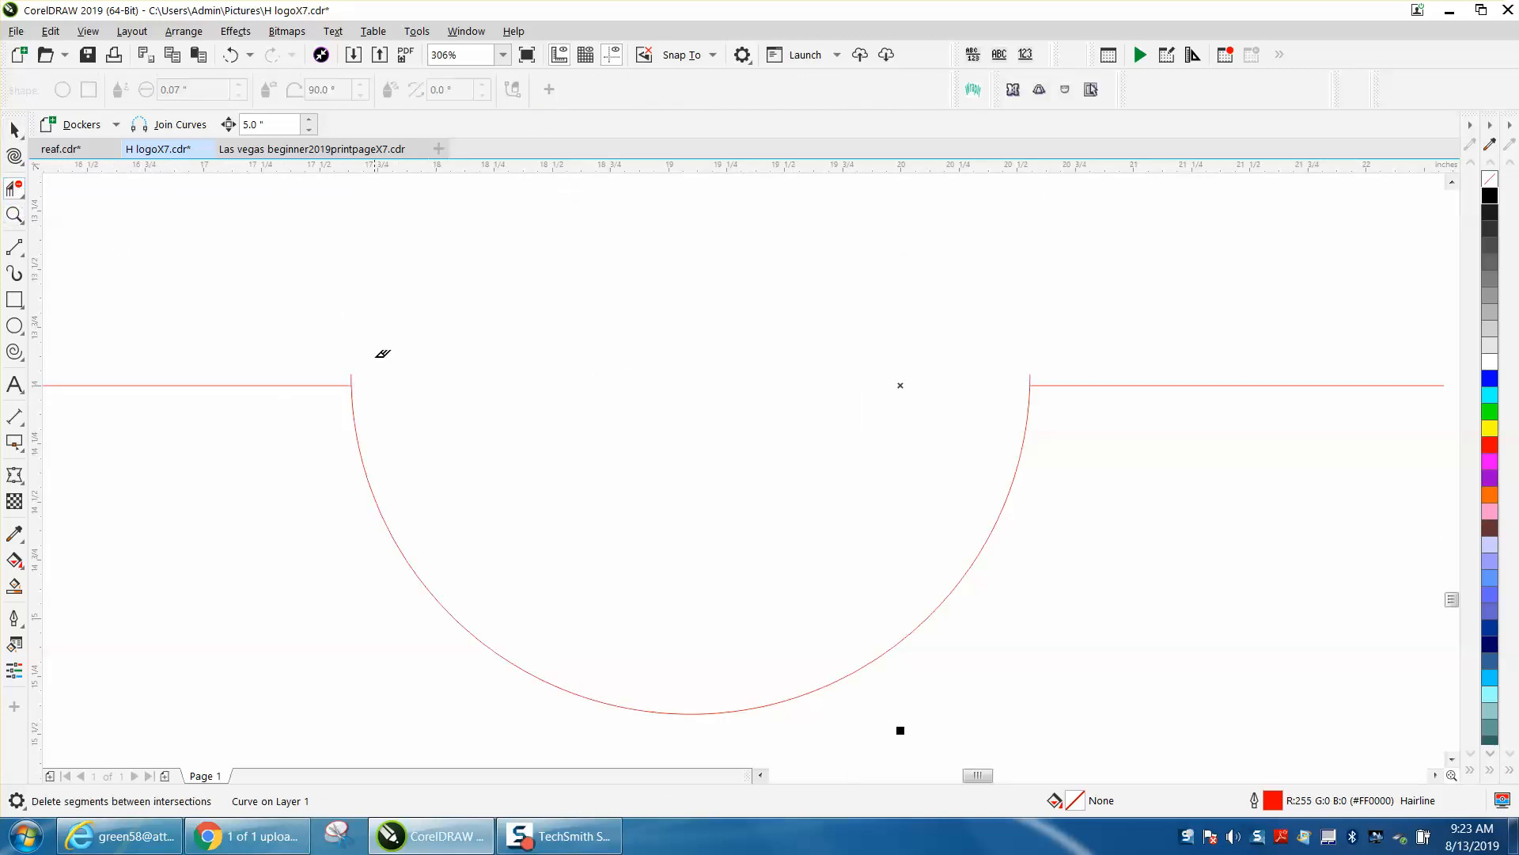
pyautogui.scroll(2, 353, 370)
pyautogui.scroll(-2, 1143, 395)
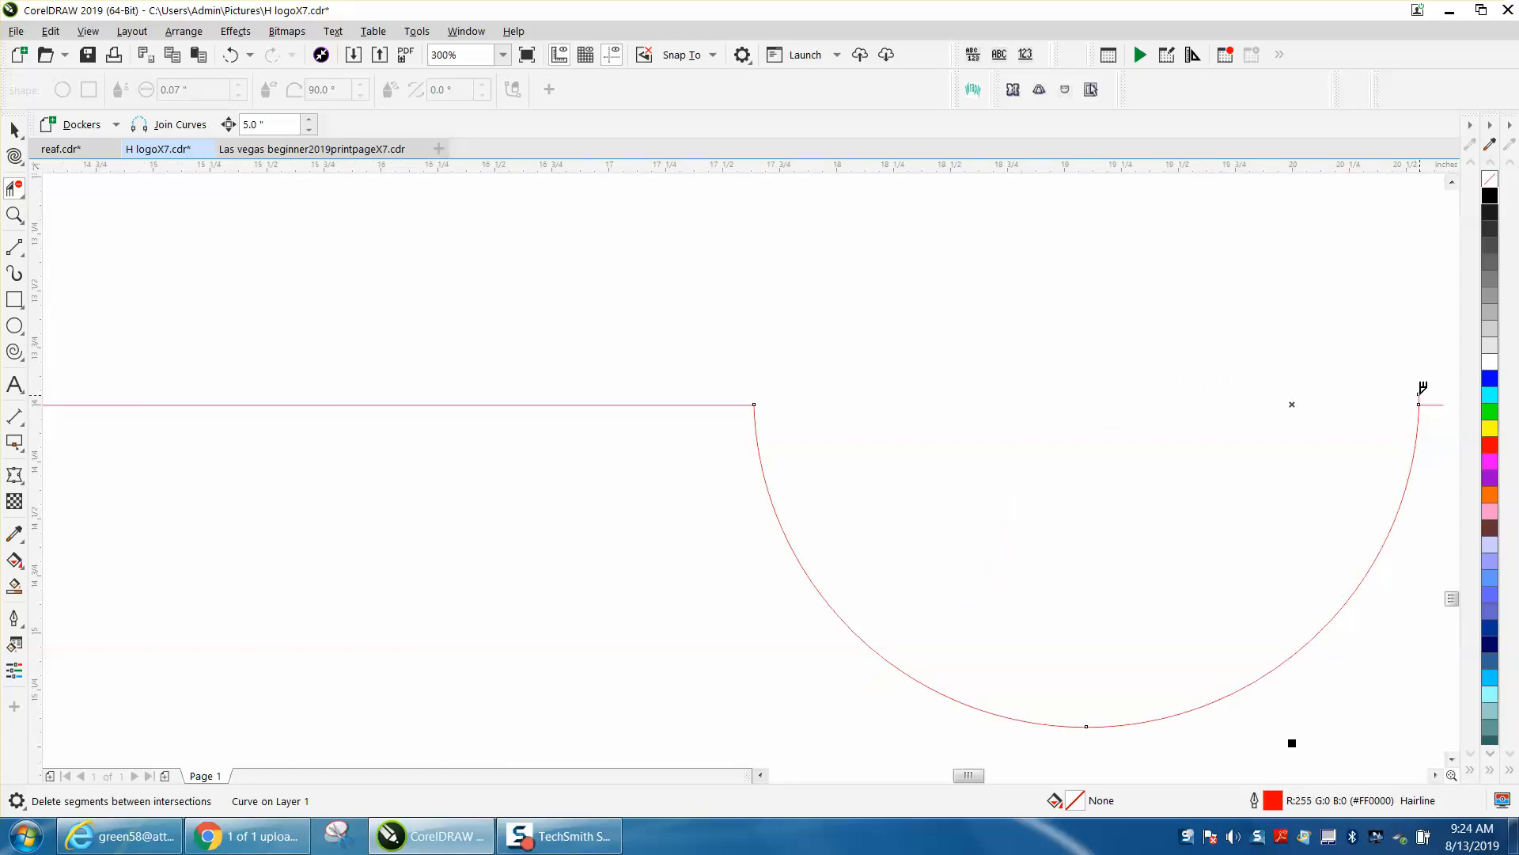
pyautogui.scroll(-2, 925, 342)
pyautogui.scroll(-2, 748, 332)
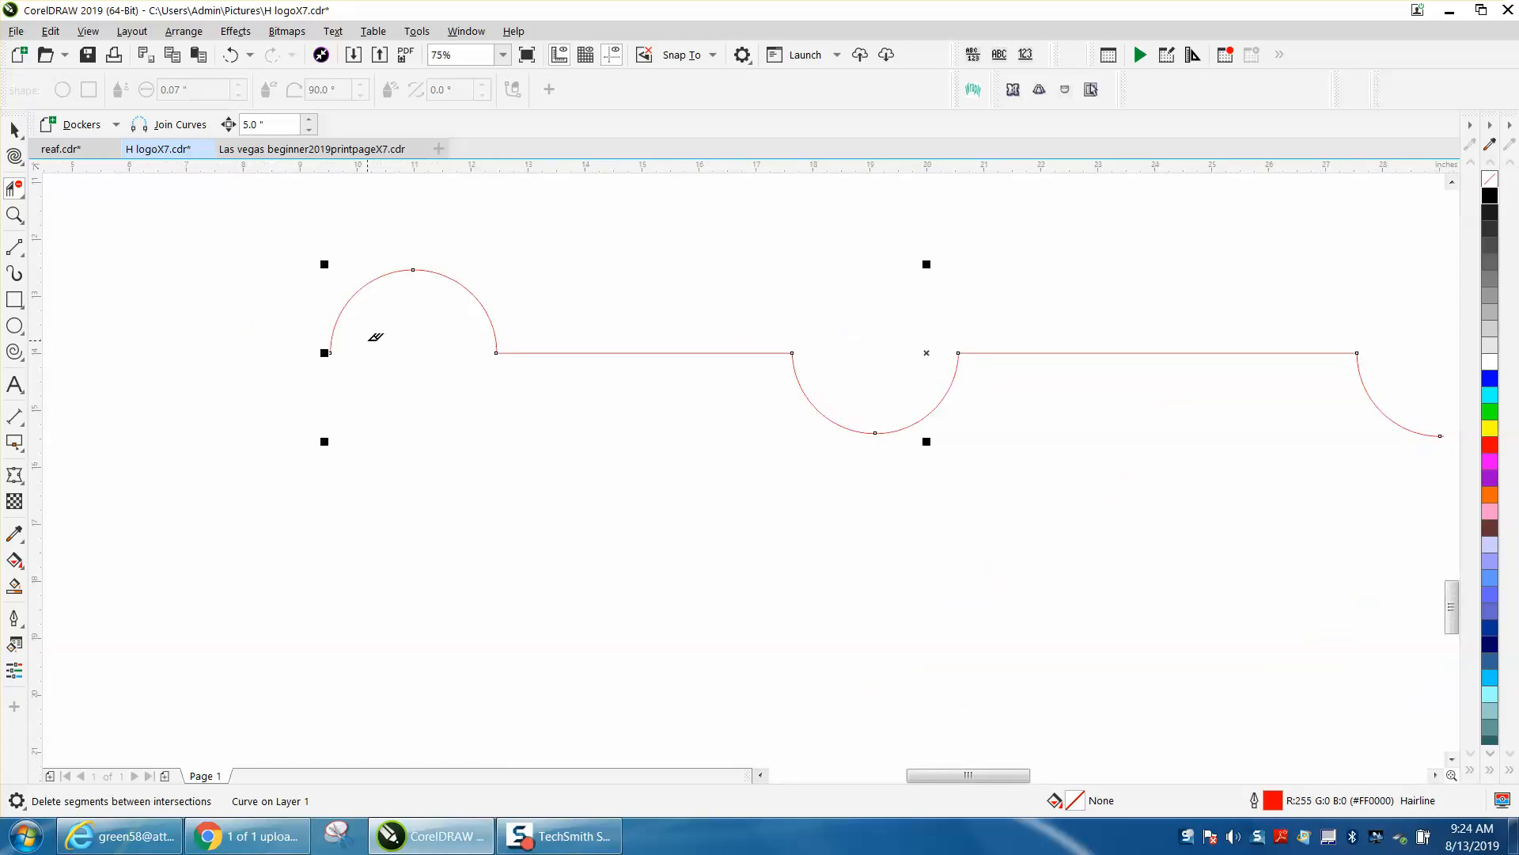
# Step: Apply an Artistic Media preset stroke to the welded divider curve with a 0.24" stroke width
pyautogui.click(7, 132)
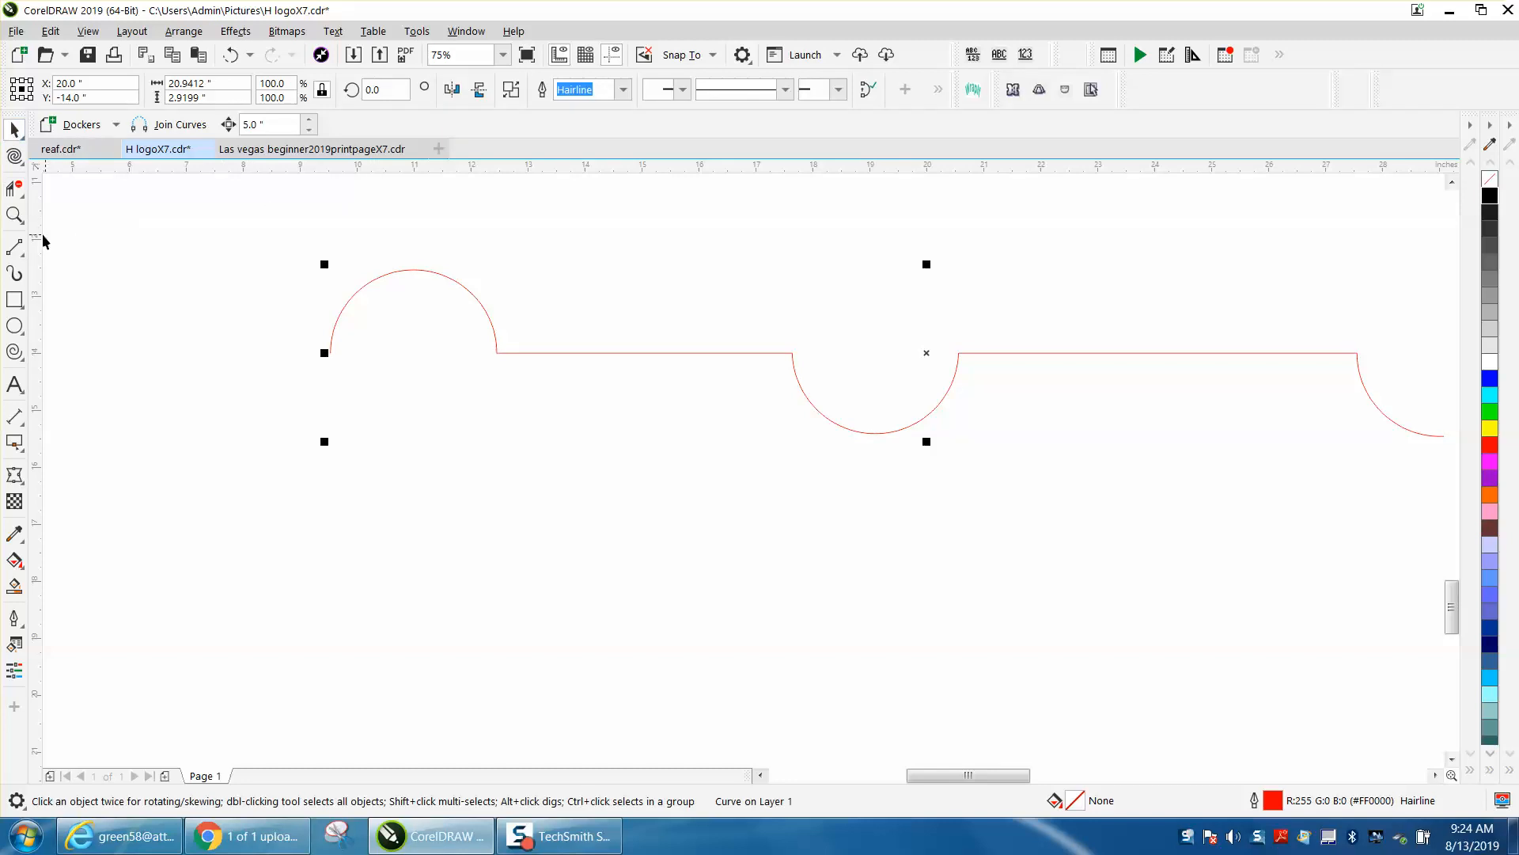
pyautogui.click(14, 272)
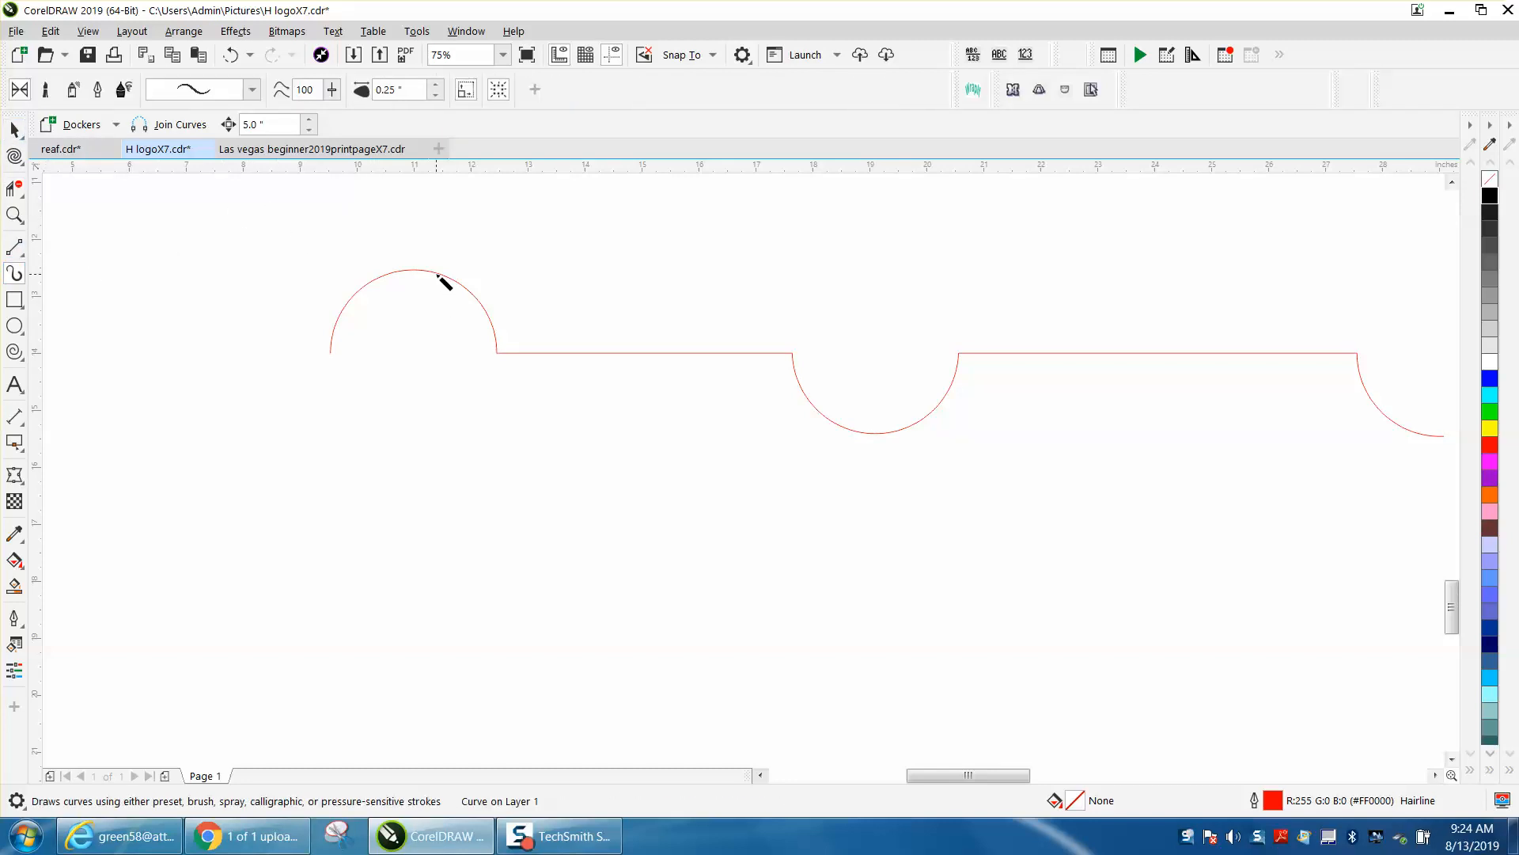
pyautogui.click(435, 95)
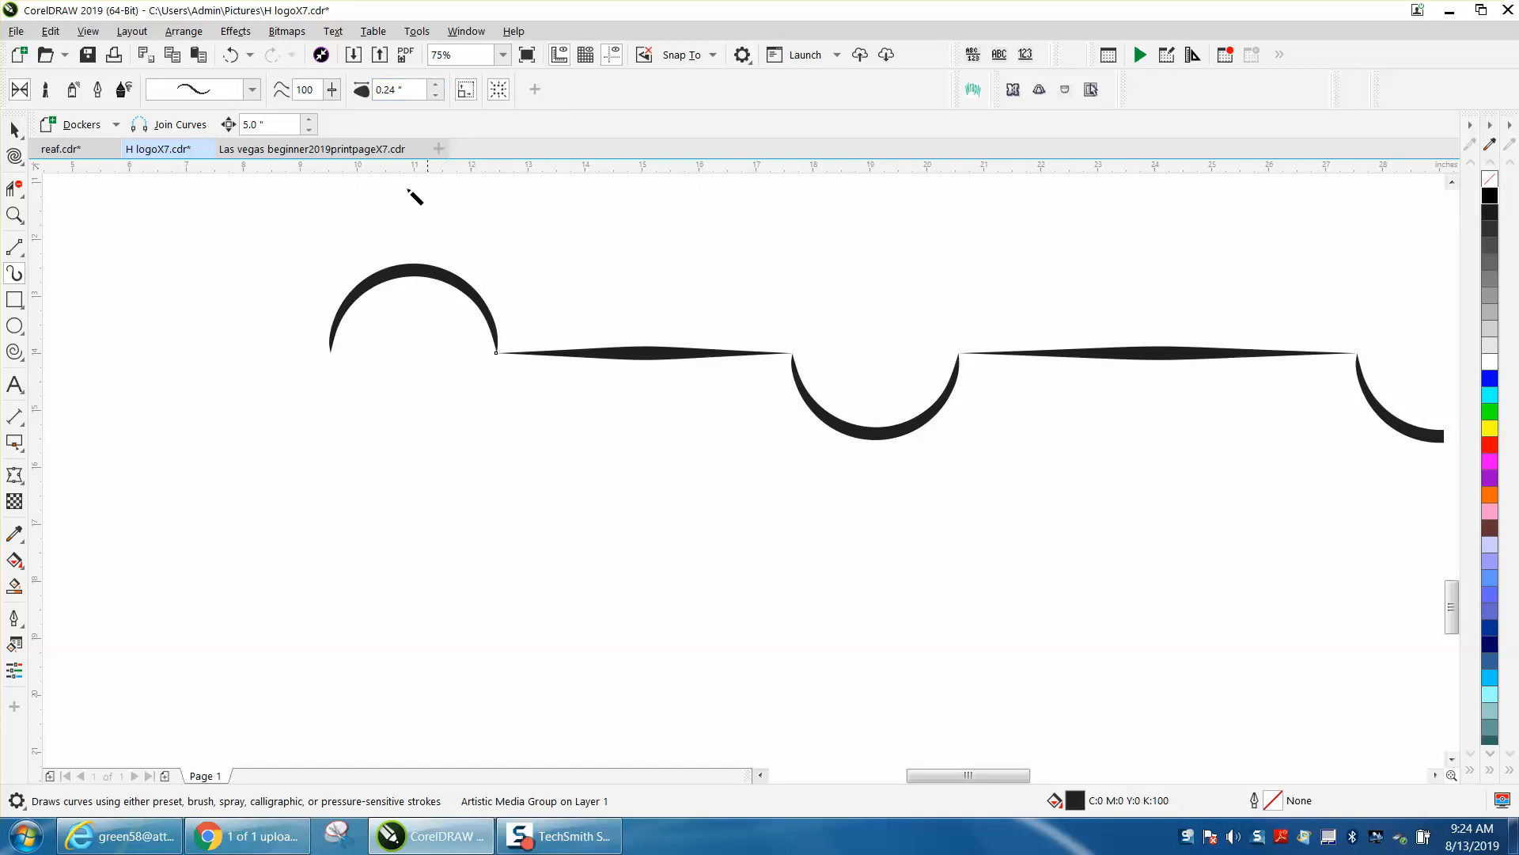
# Step: Undo the Artistic Media stroke, stub trims, weld and line cut, keeping the duplicated semicircle below the uncut line
pyautogui.click(230, 54)
pyautogui.click(231, 54)
pyautogui.click(231, 54)
pyautogui.click(230, 55)
pyautogui.click(230, 55)
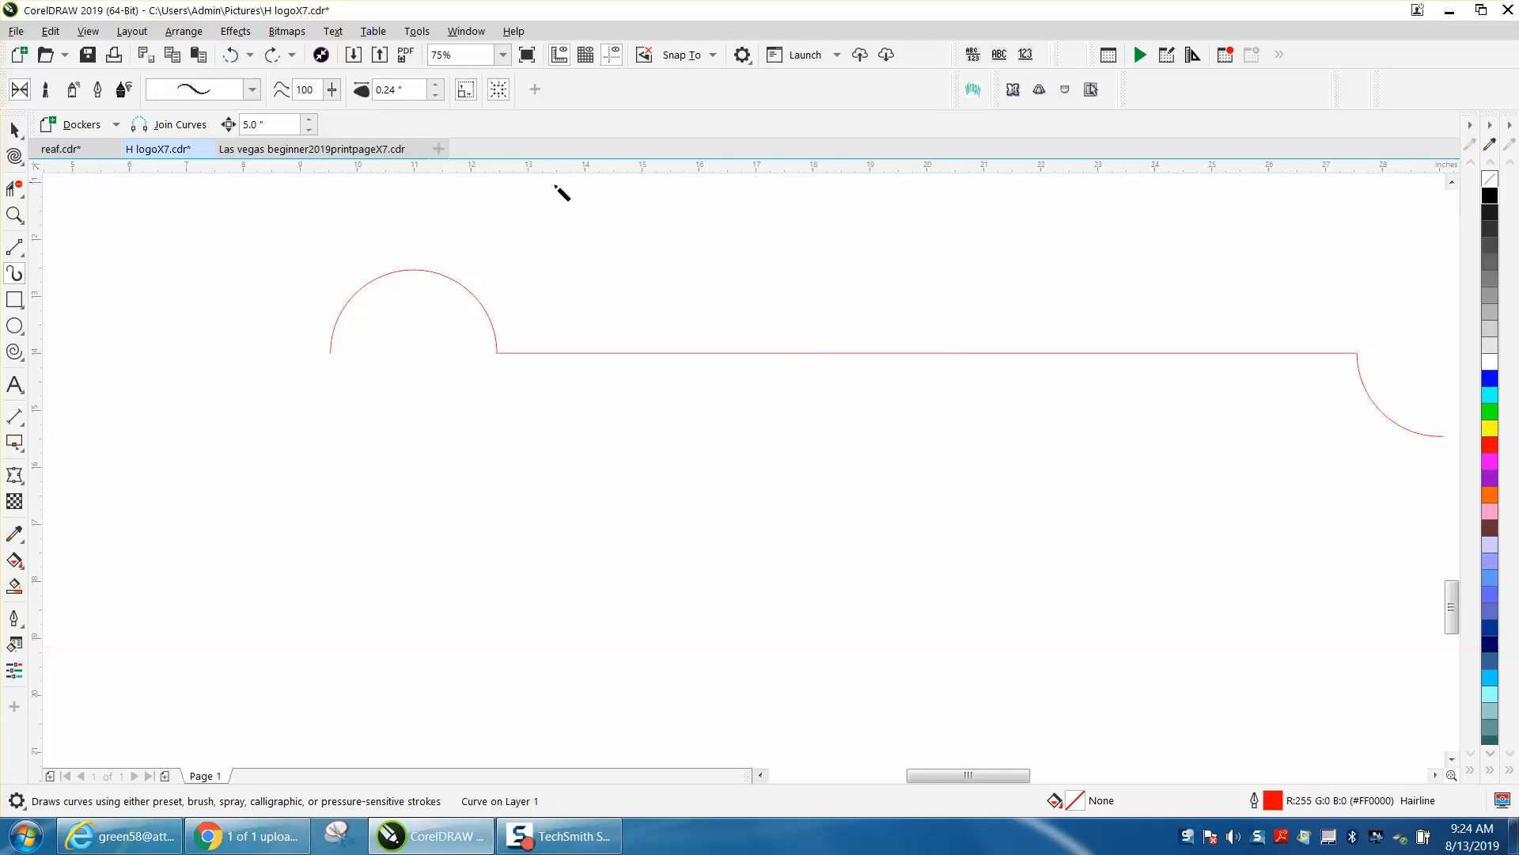
pyautogui.click(227, 56)
pyautogui.click(271, 56)
pyautogui.click(272, 56)
# Step: Delete the line segment across the middle semicircle and the stubs projecting above the line with Virtual Segment Delete
pyautogui.click(14, 187)
pyautogui.click(907, 355)
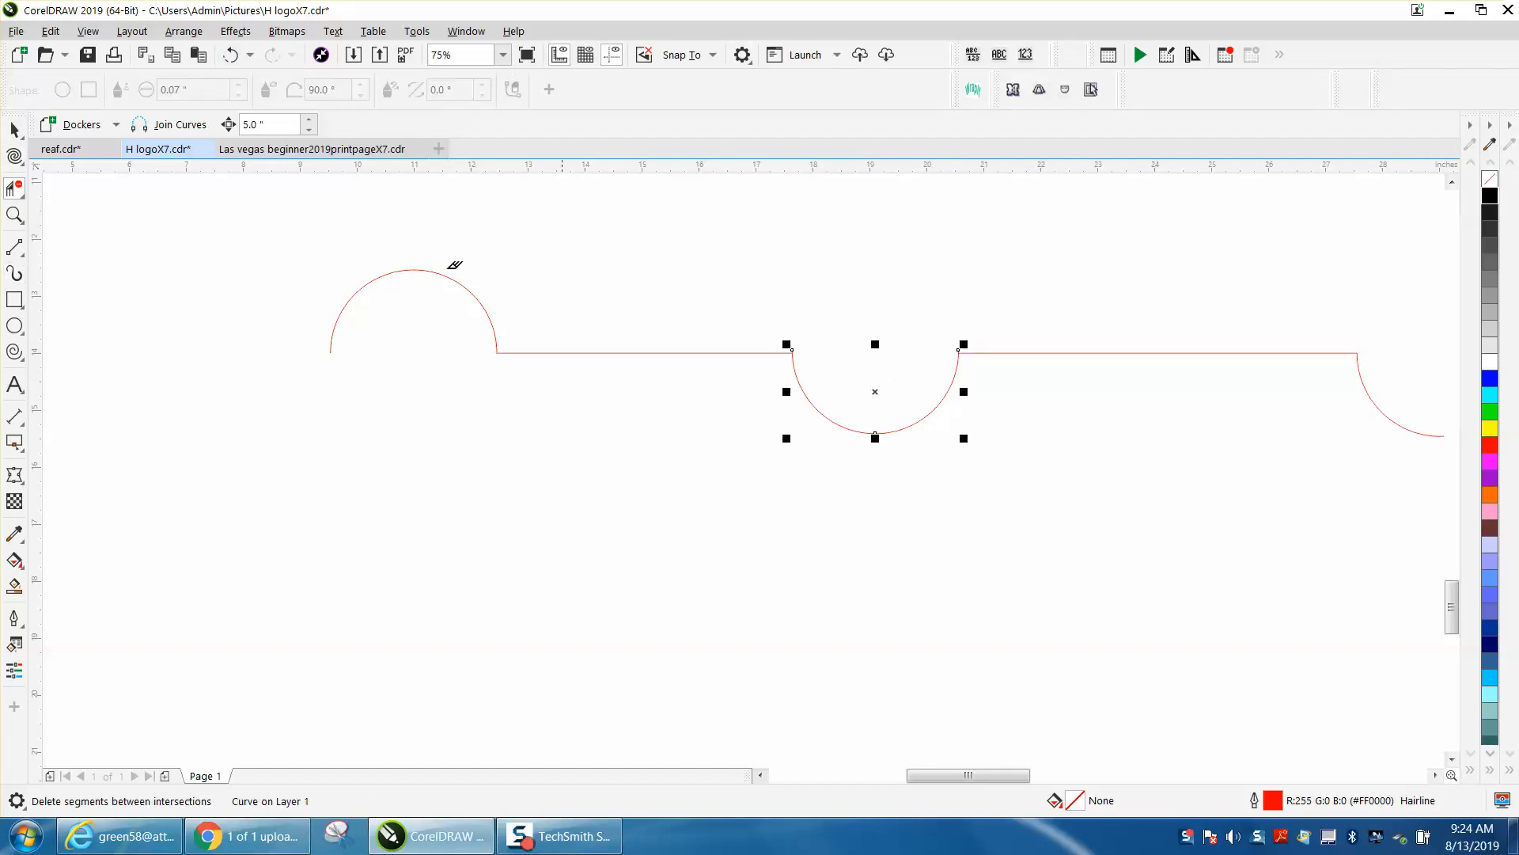
pyautogui.click(14, 214)
pyautogui.moveTo(791, 317); pyautogui.dragTo(989, 398)
pyautogui.click(15, 188)
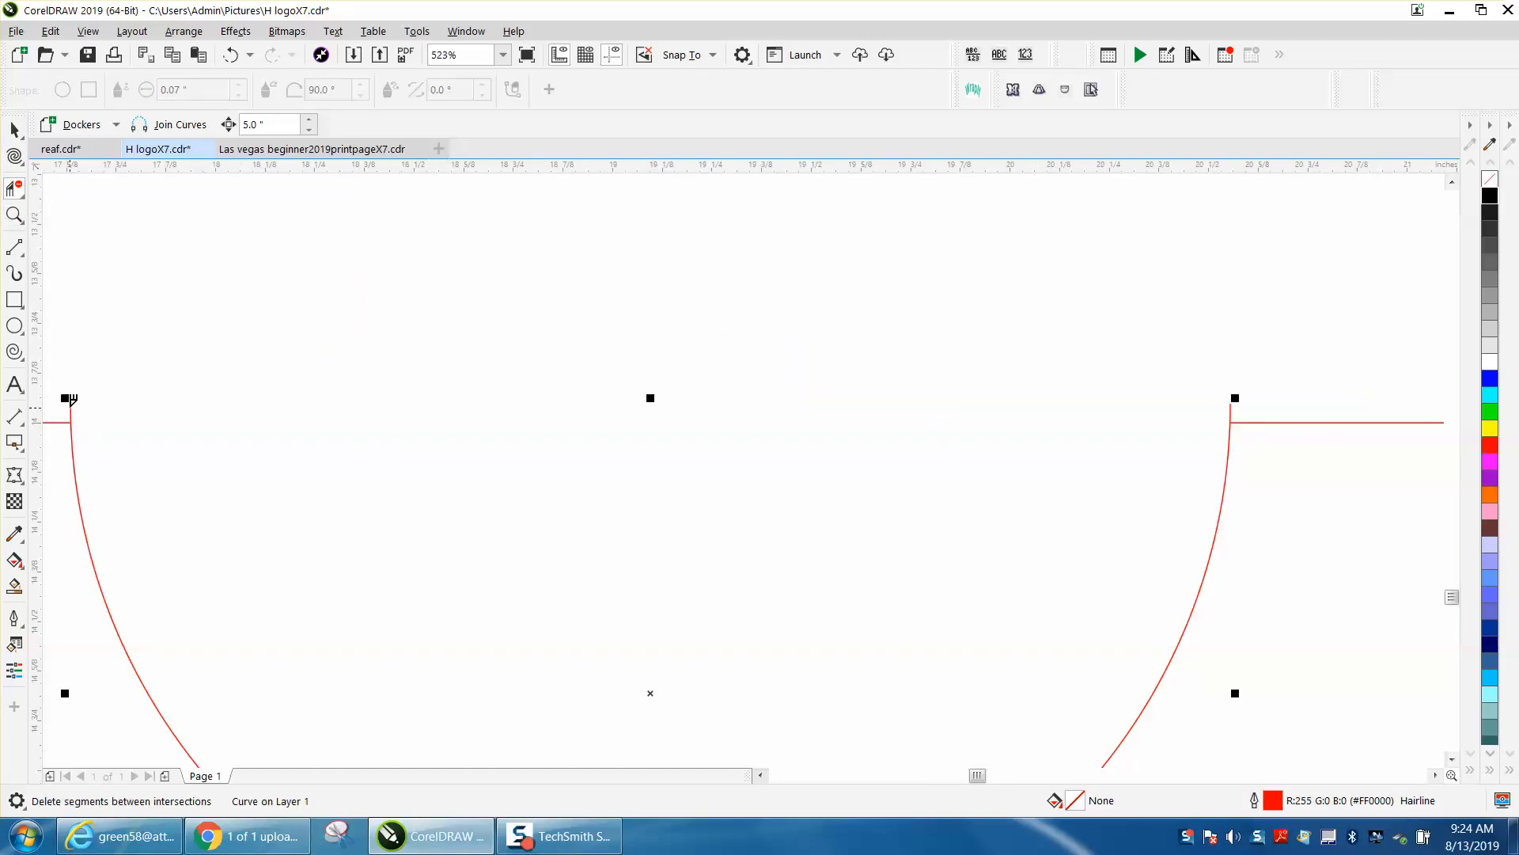
pyautogui.click(1232, 401)
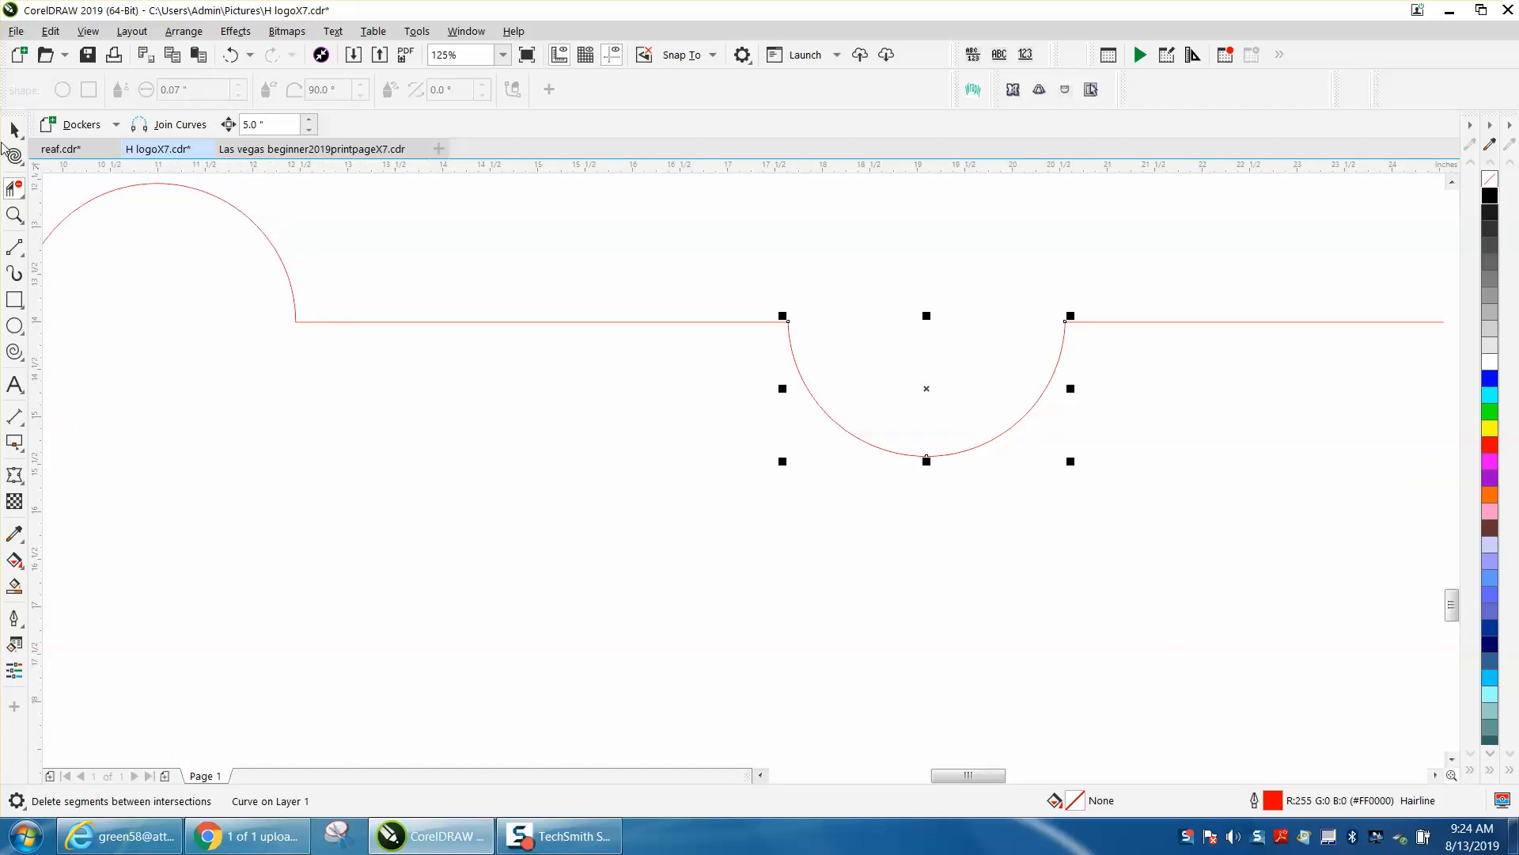
# Step: Select all the red divider pieces and join them with Join Curves using Extend and a 0.5" gap tolerance
pyautogui.click(14, 129)
pyautogui.scroll(-2, 510, 239)
pyautogui.moveTo(239, 197); pyautogui.dragTo(539, 322)
pyautogui.moveTo(1297, 383); pyautogui.dragTo(1316, 394)
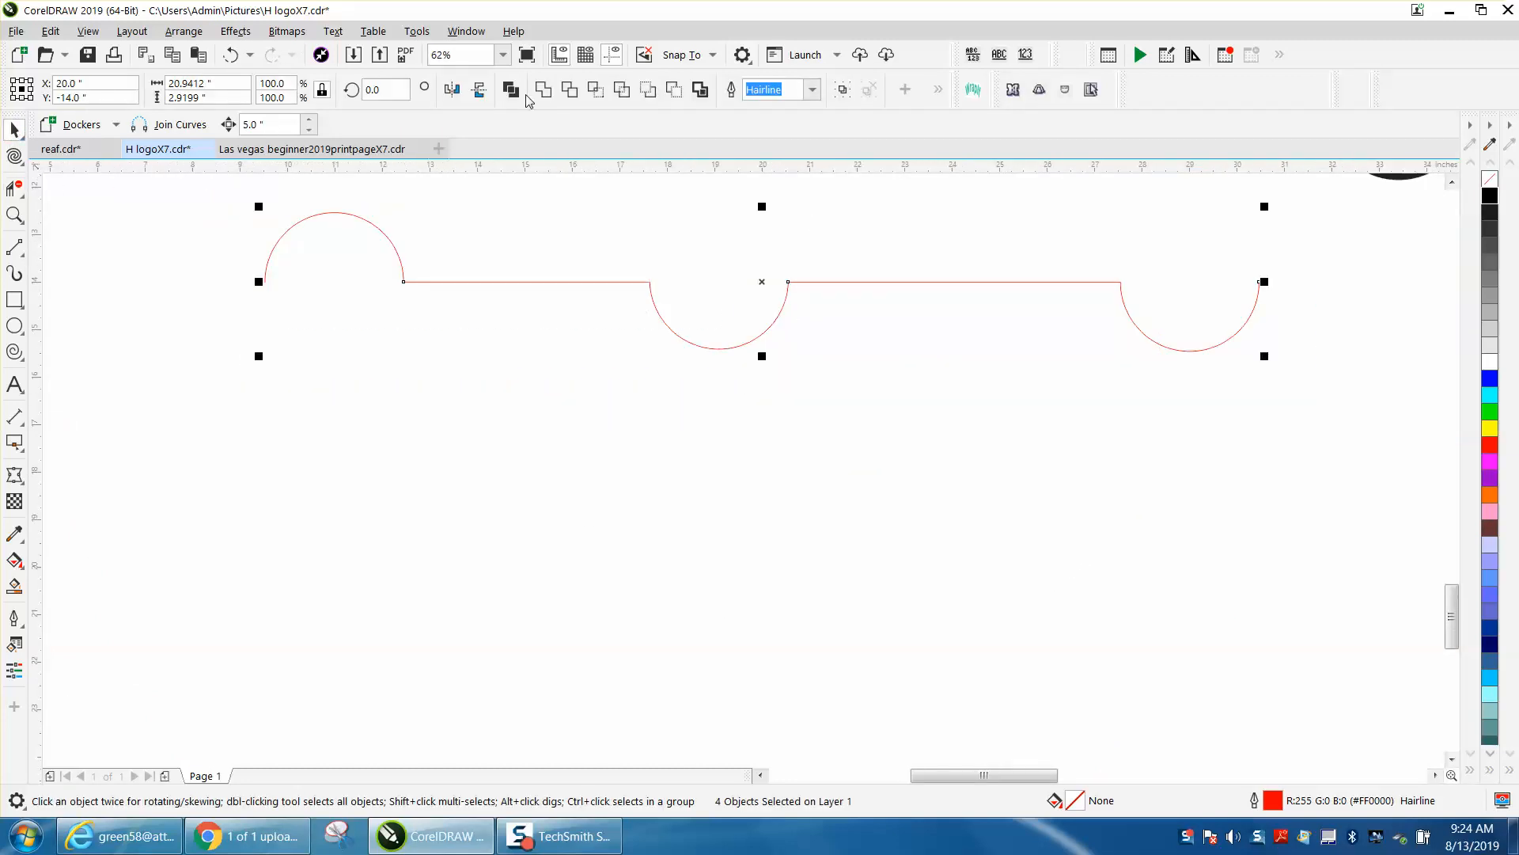
pyautogui.click(463, 32)
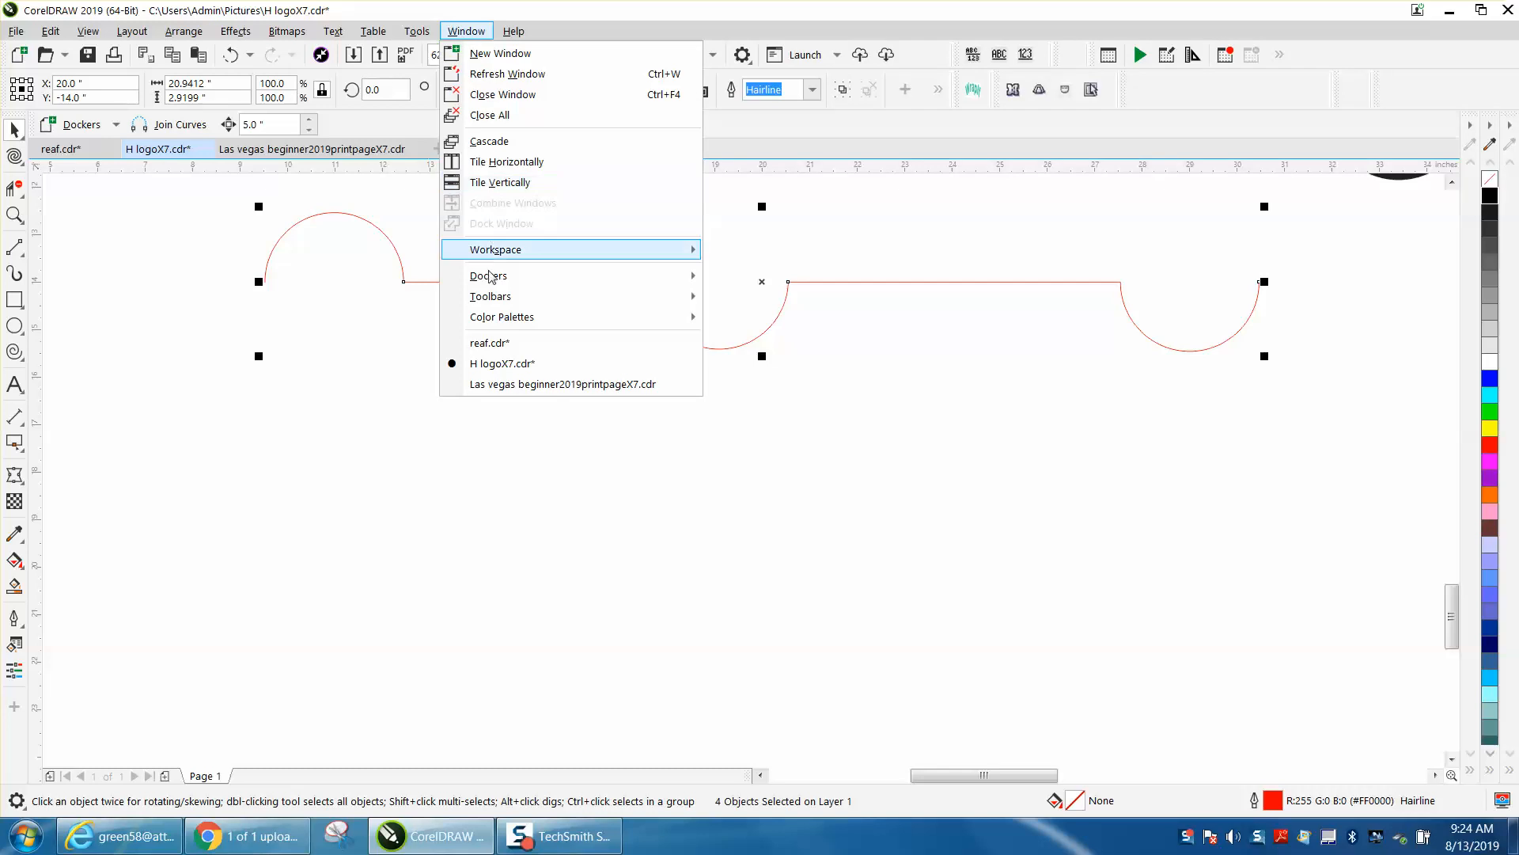
pyautogui.moveTo(491, 277)
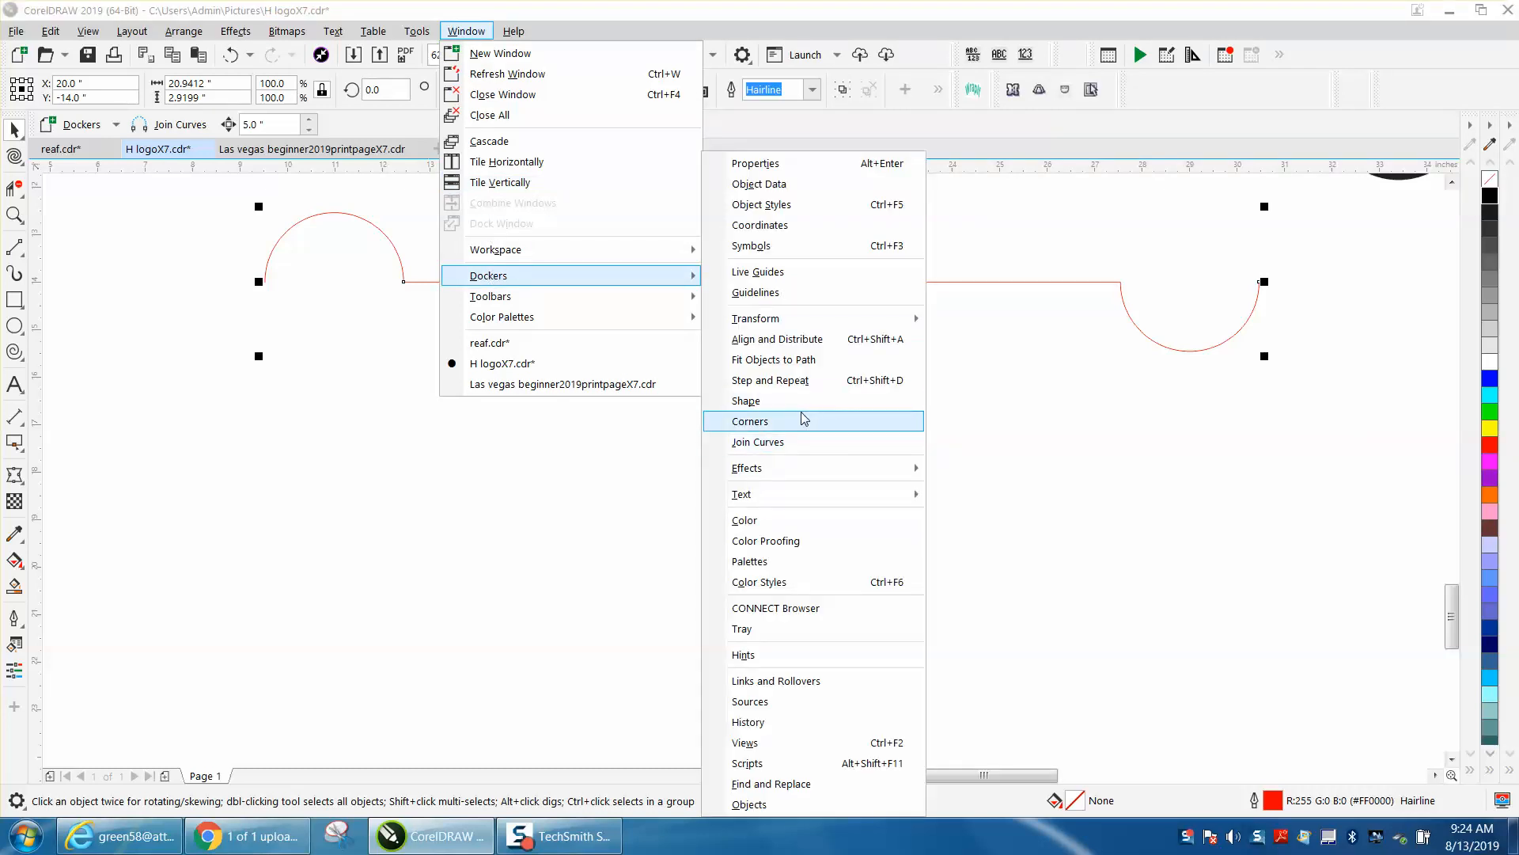
pyautogui.click(776, 445)
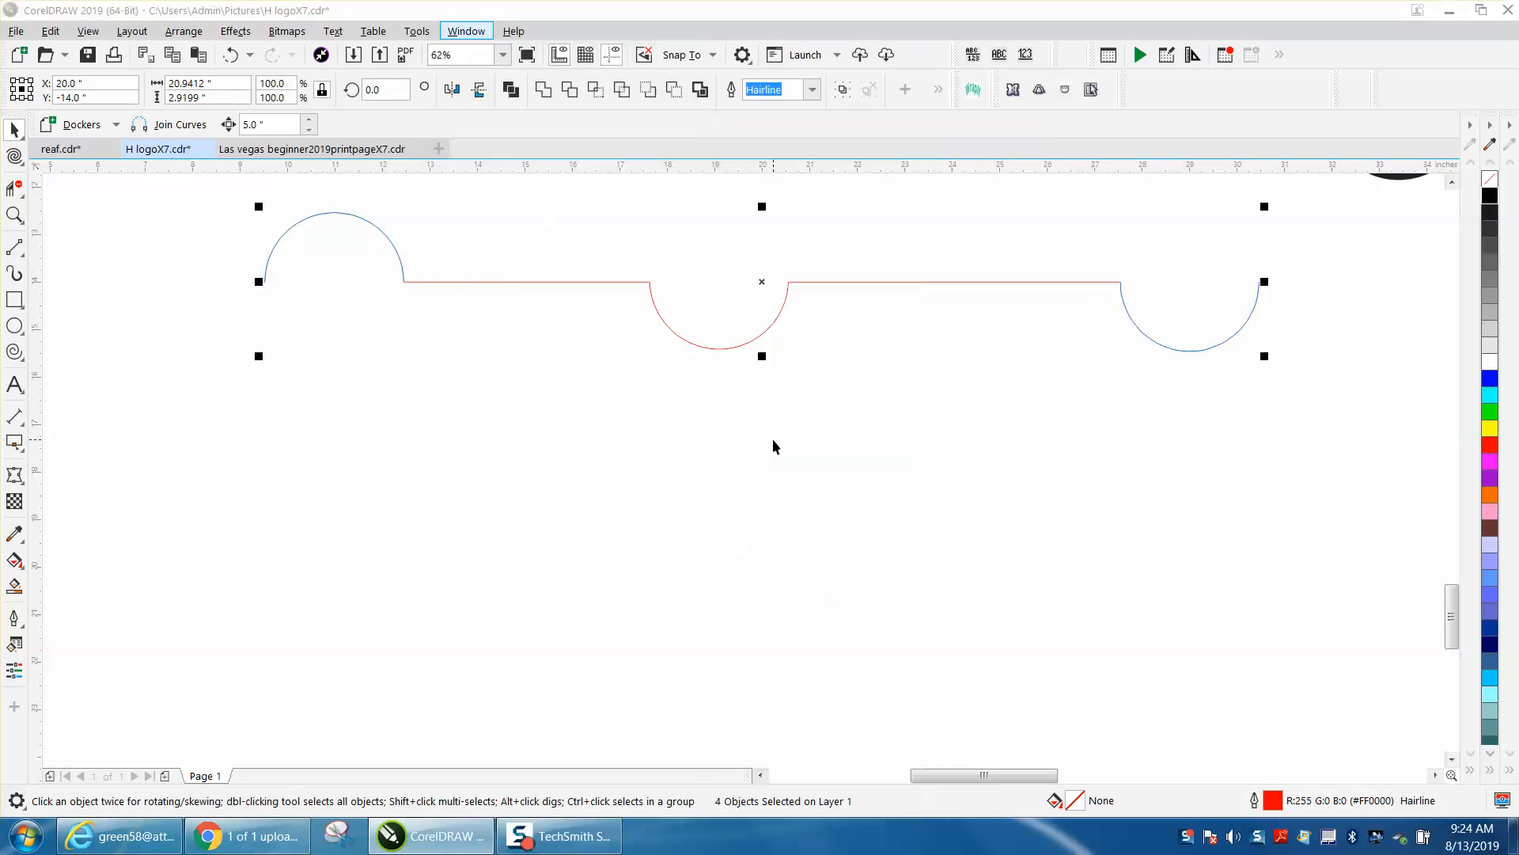
pyautogui.click(1310, 325)
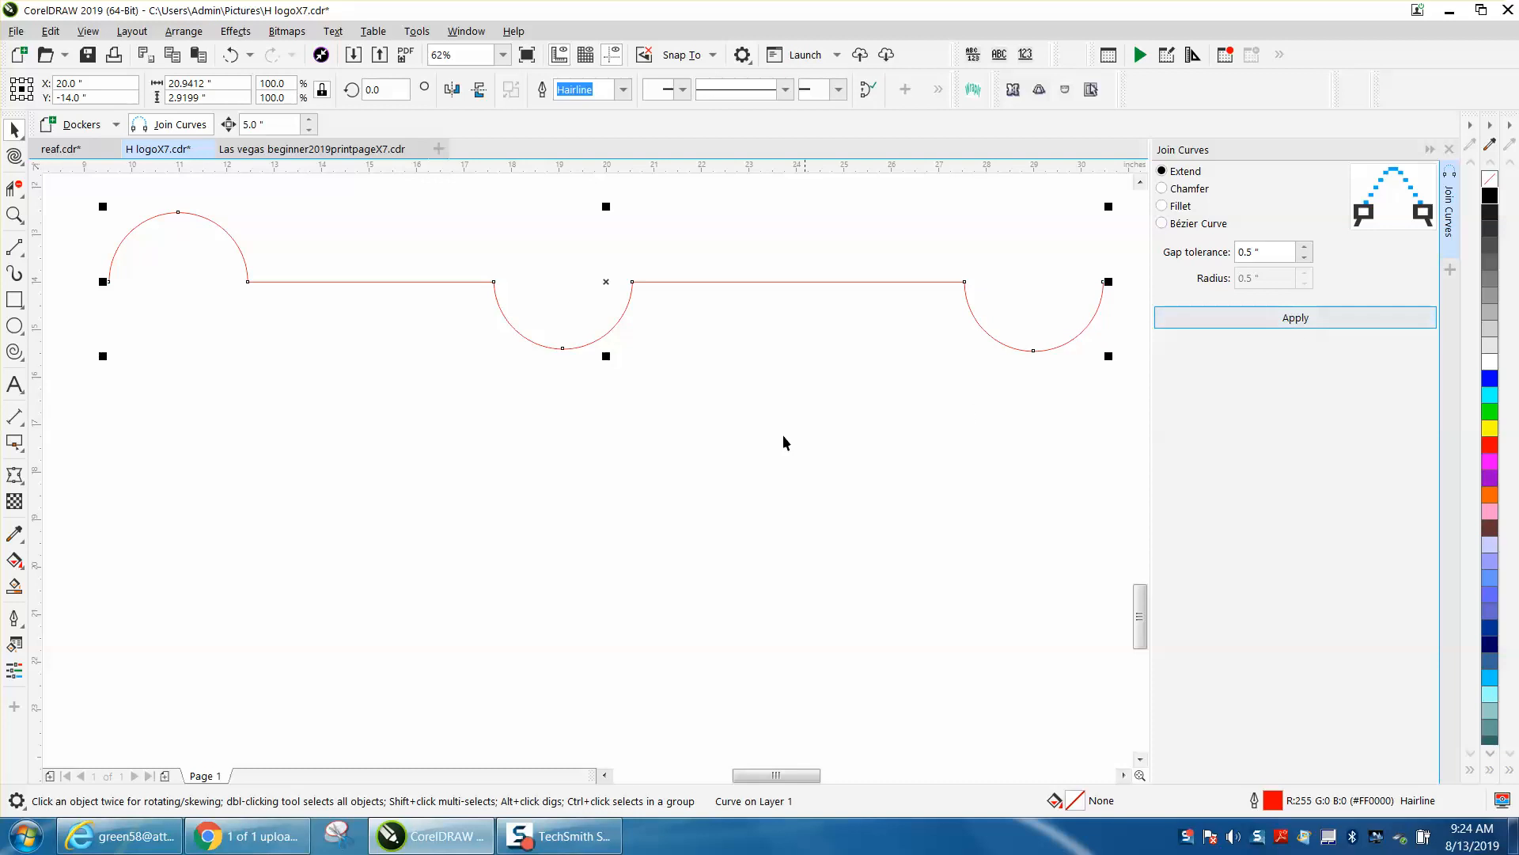
# Step: Apply a tapered Artistic Media preset stroke to the joined divider curve with a 0.23" stroke width and inspect it
pyautogui.scroll(-2, 693, 432)
pyautogui.click(14, 274)
pyautogui.click(221, 91)
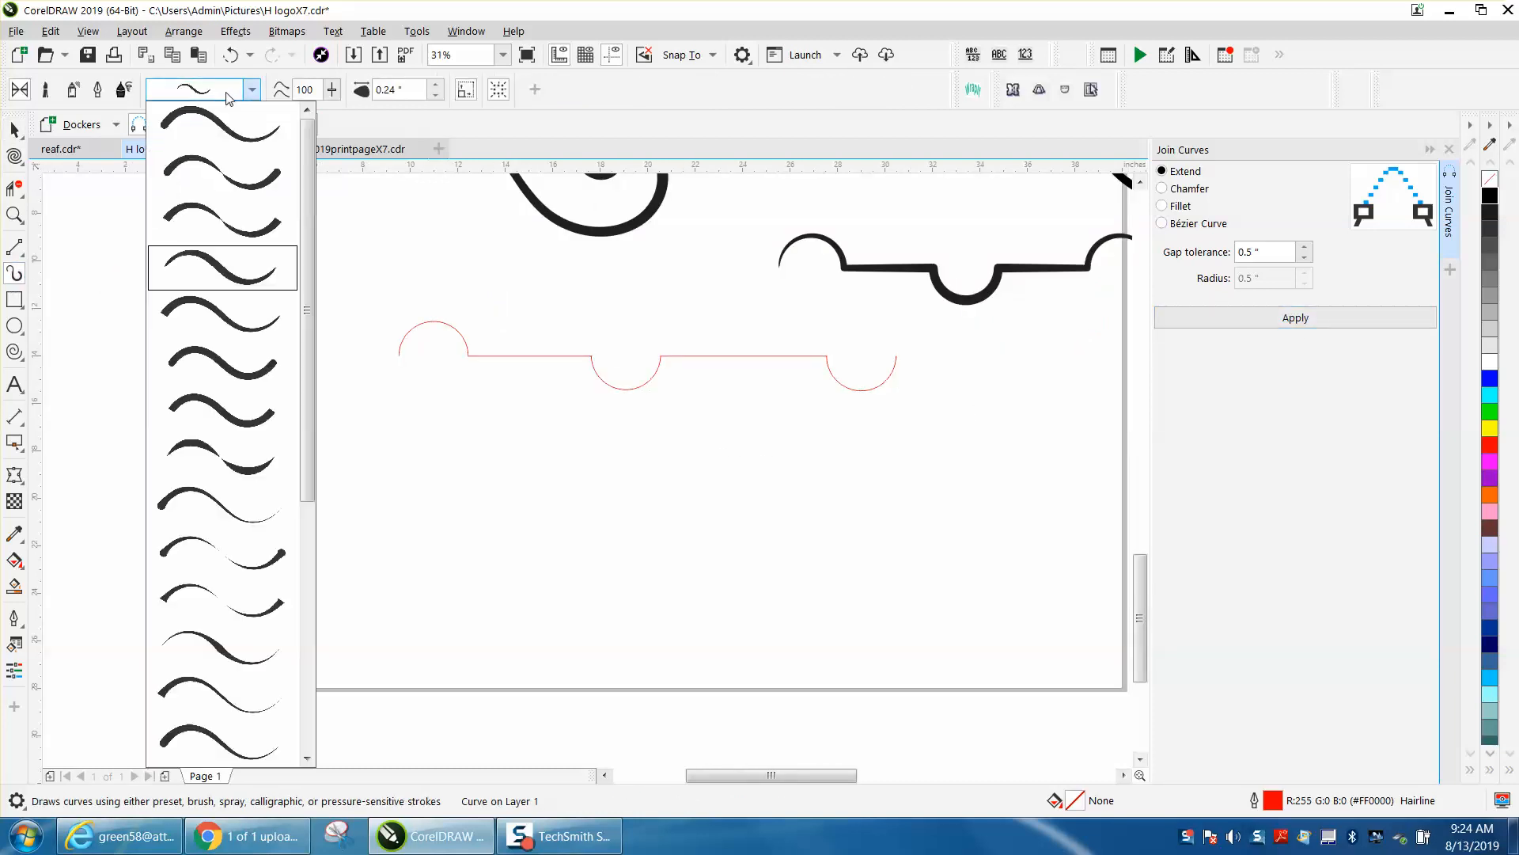
pyautogui.click(441, 326)
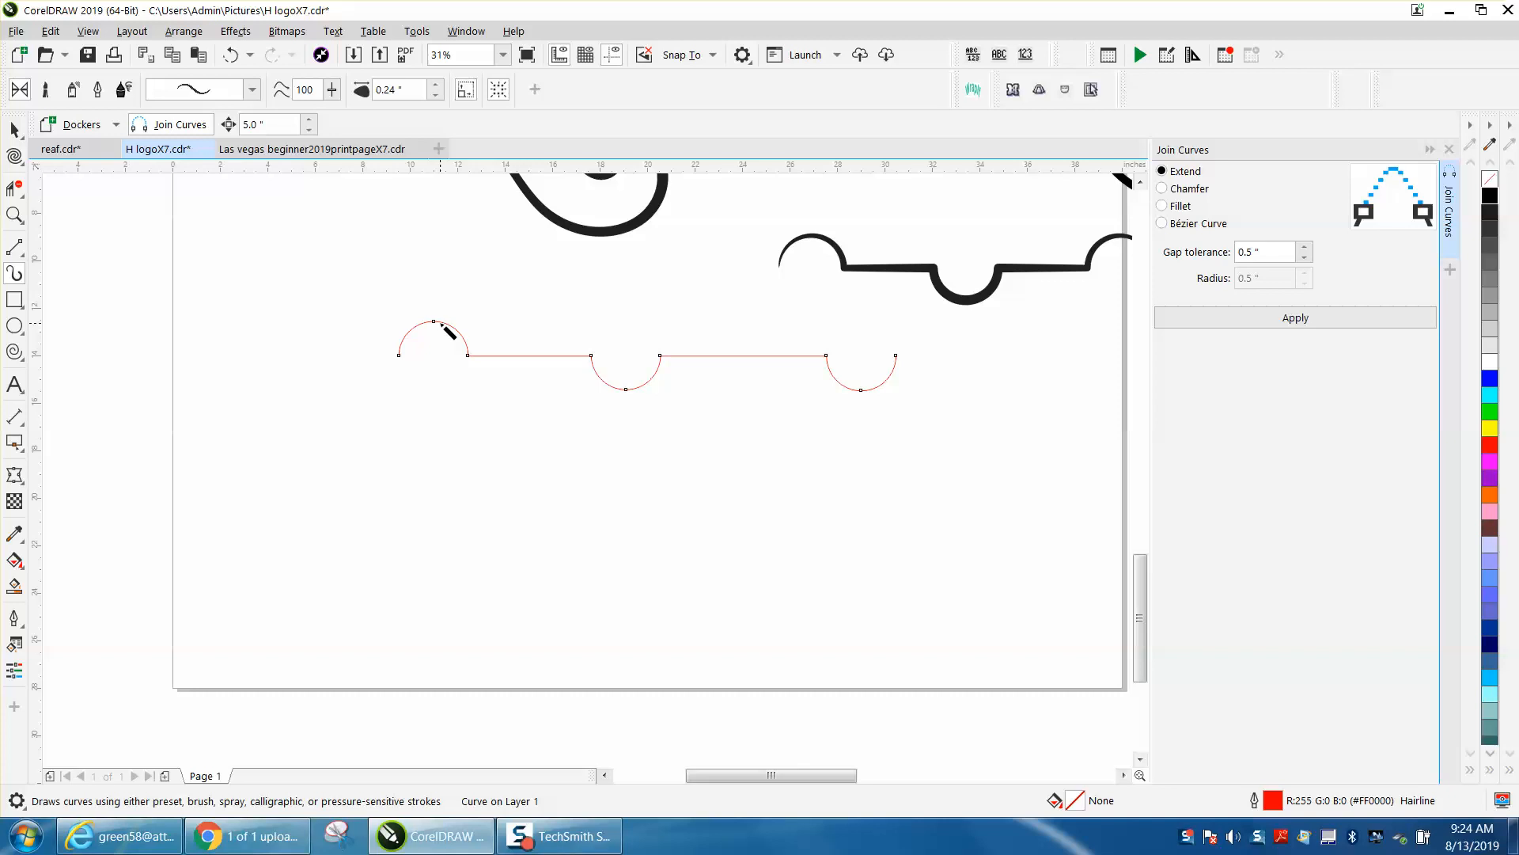
pyautogui.click(438, 96)
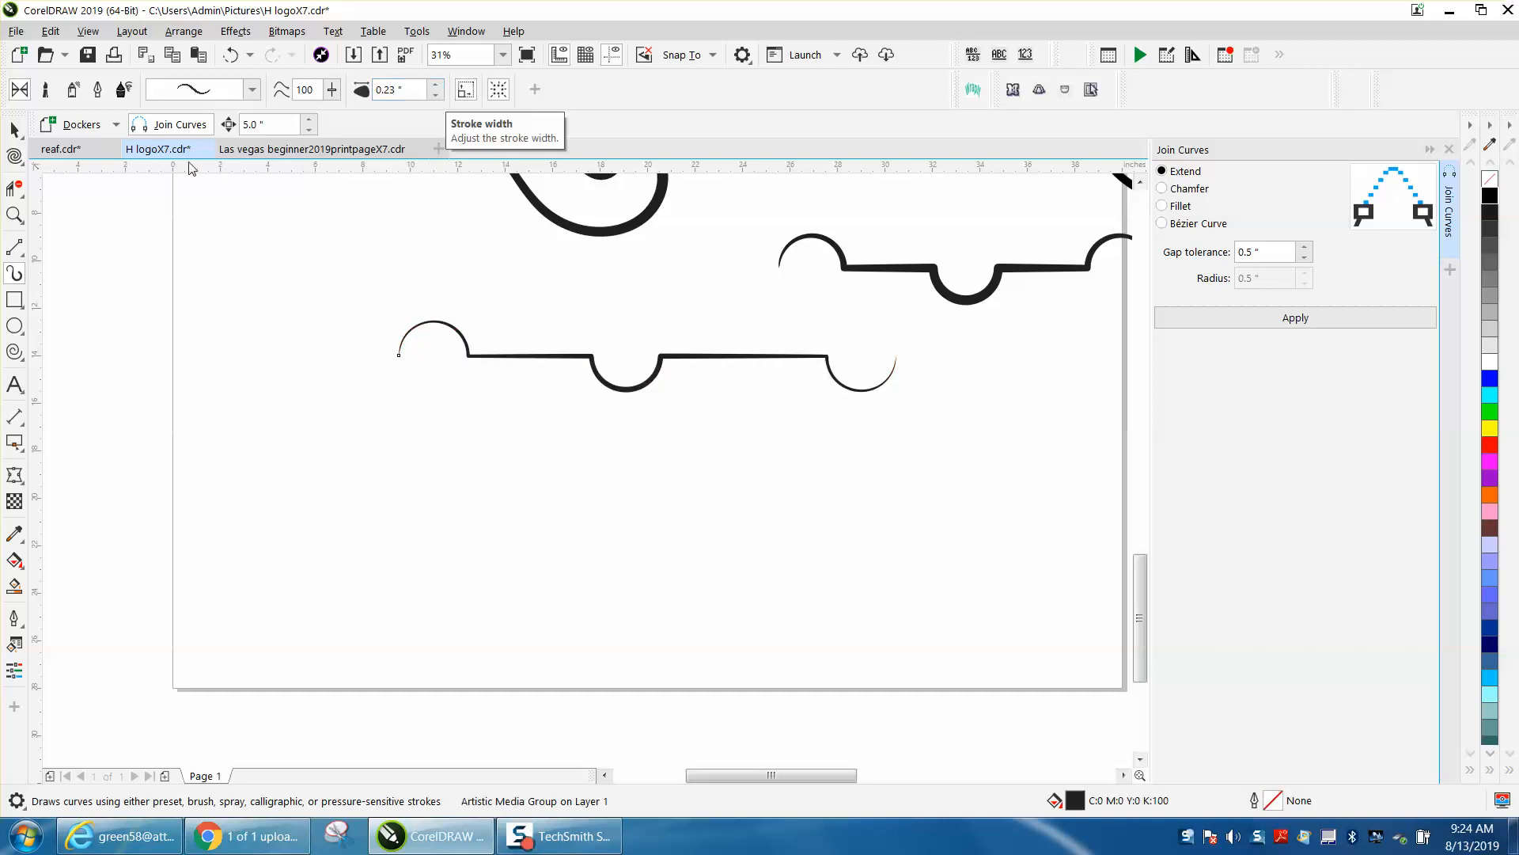
pyautogui.click(14, 214)
pyautogui.moveTo(304, 265); pyautogui.dragTo(1040, 465)
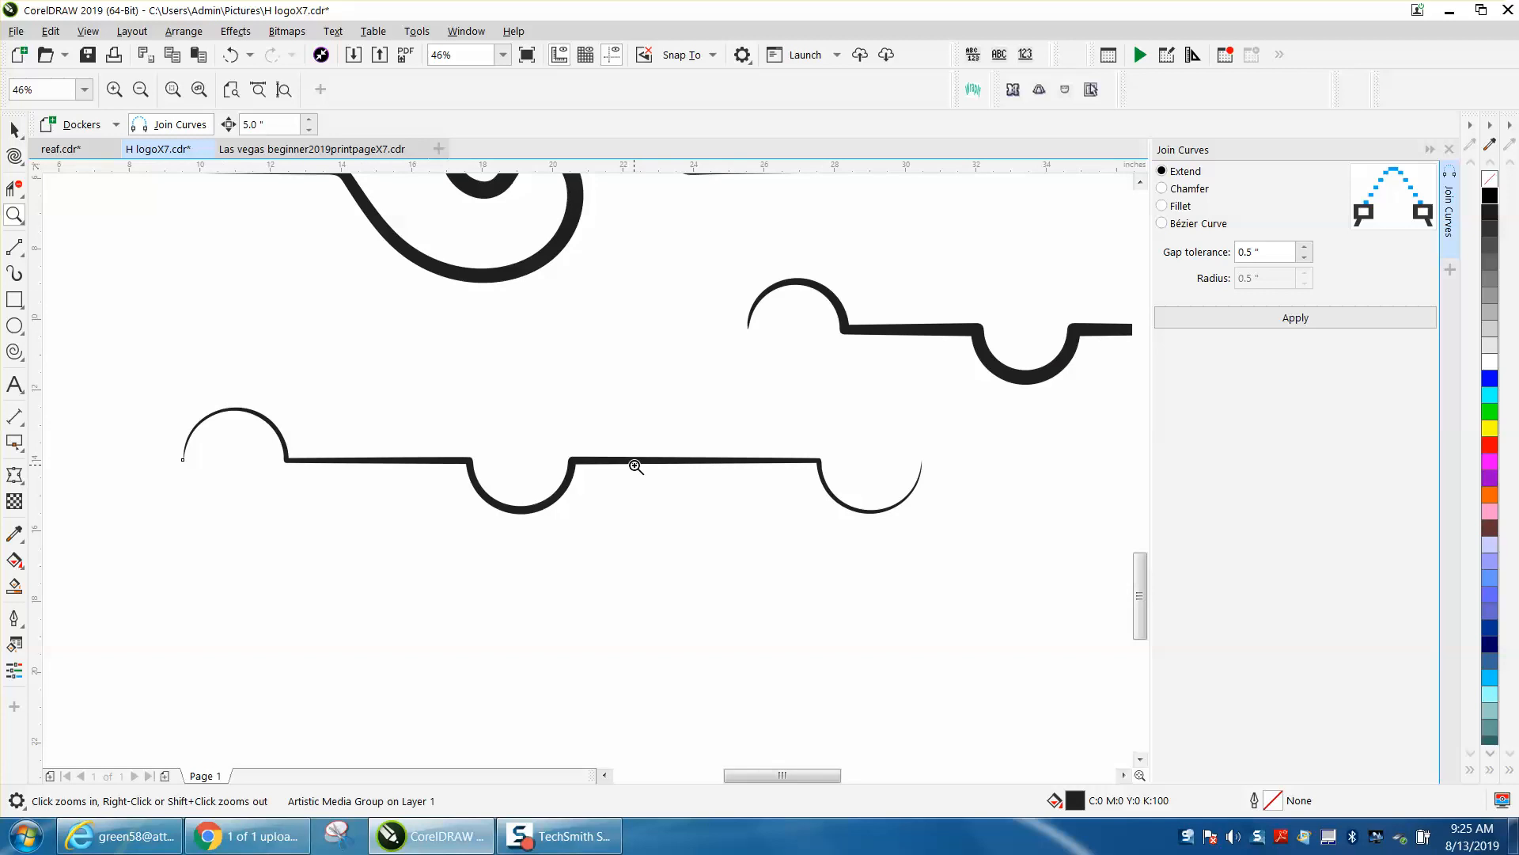
pyautogui.press('space')
pyautogui.scroll(-2, 584, 398)
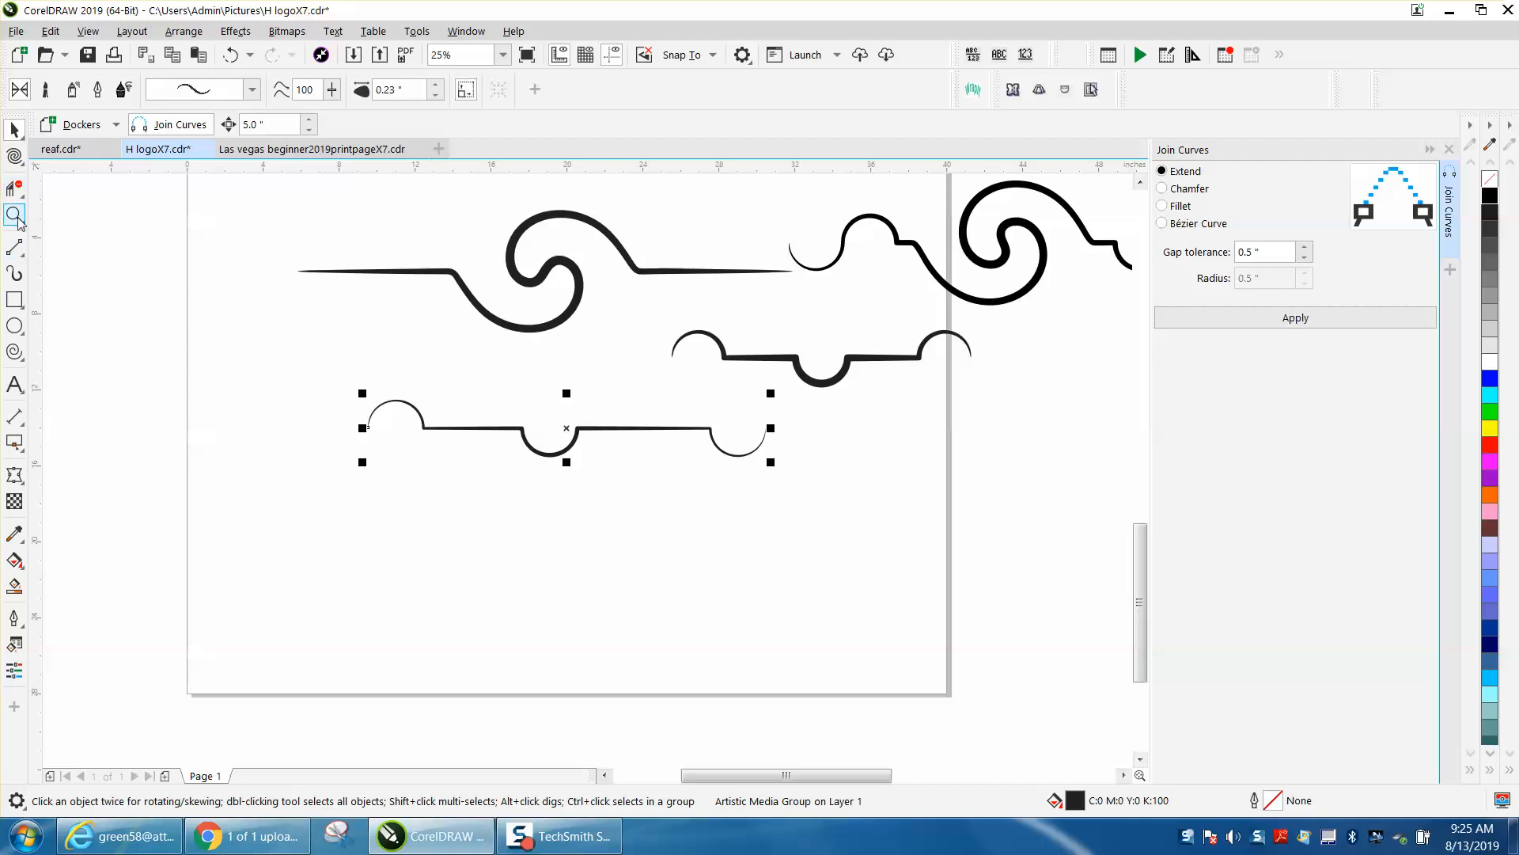
# Step: Undo the Artistic Media stroke and the curve join on the divider, and clear the selection
pyautogui.click(225, 54)
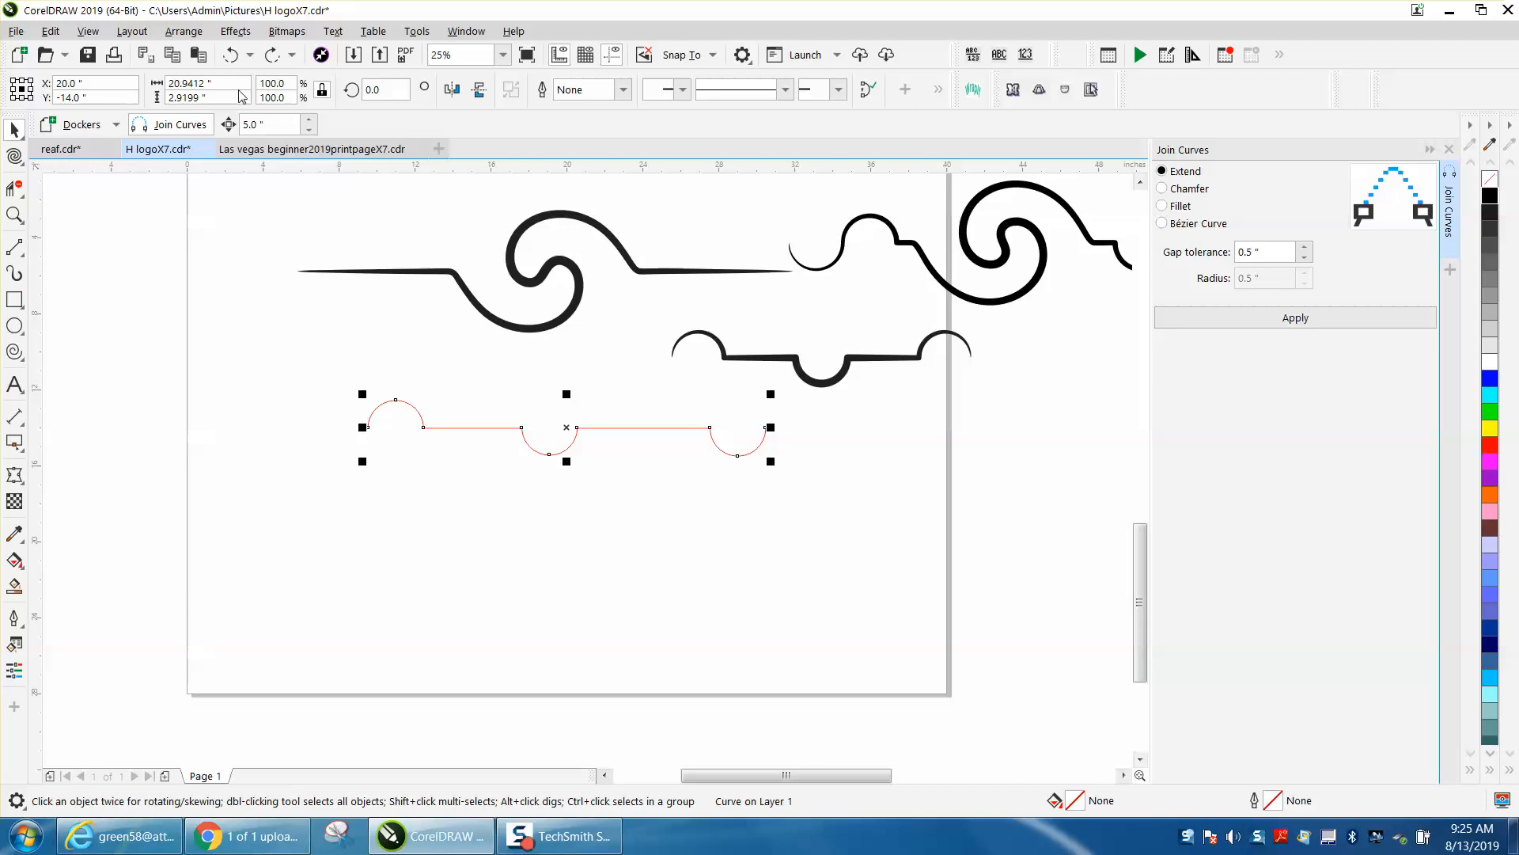
pyautogui.click(230, 56)
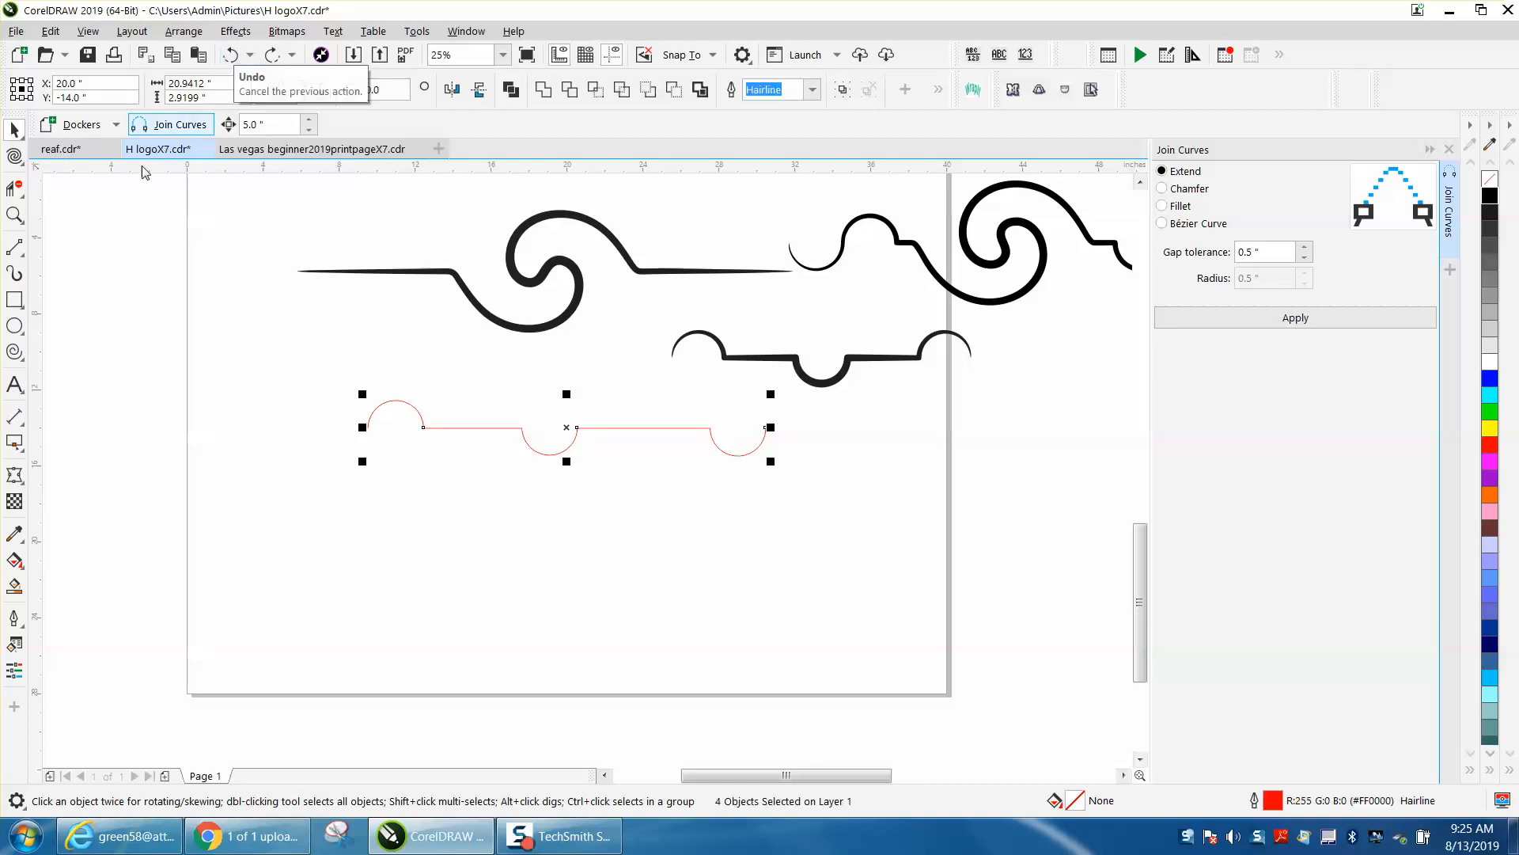
pyautogui.click(336, 353)
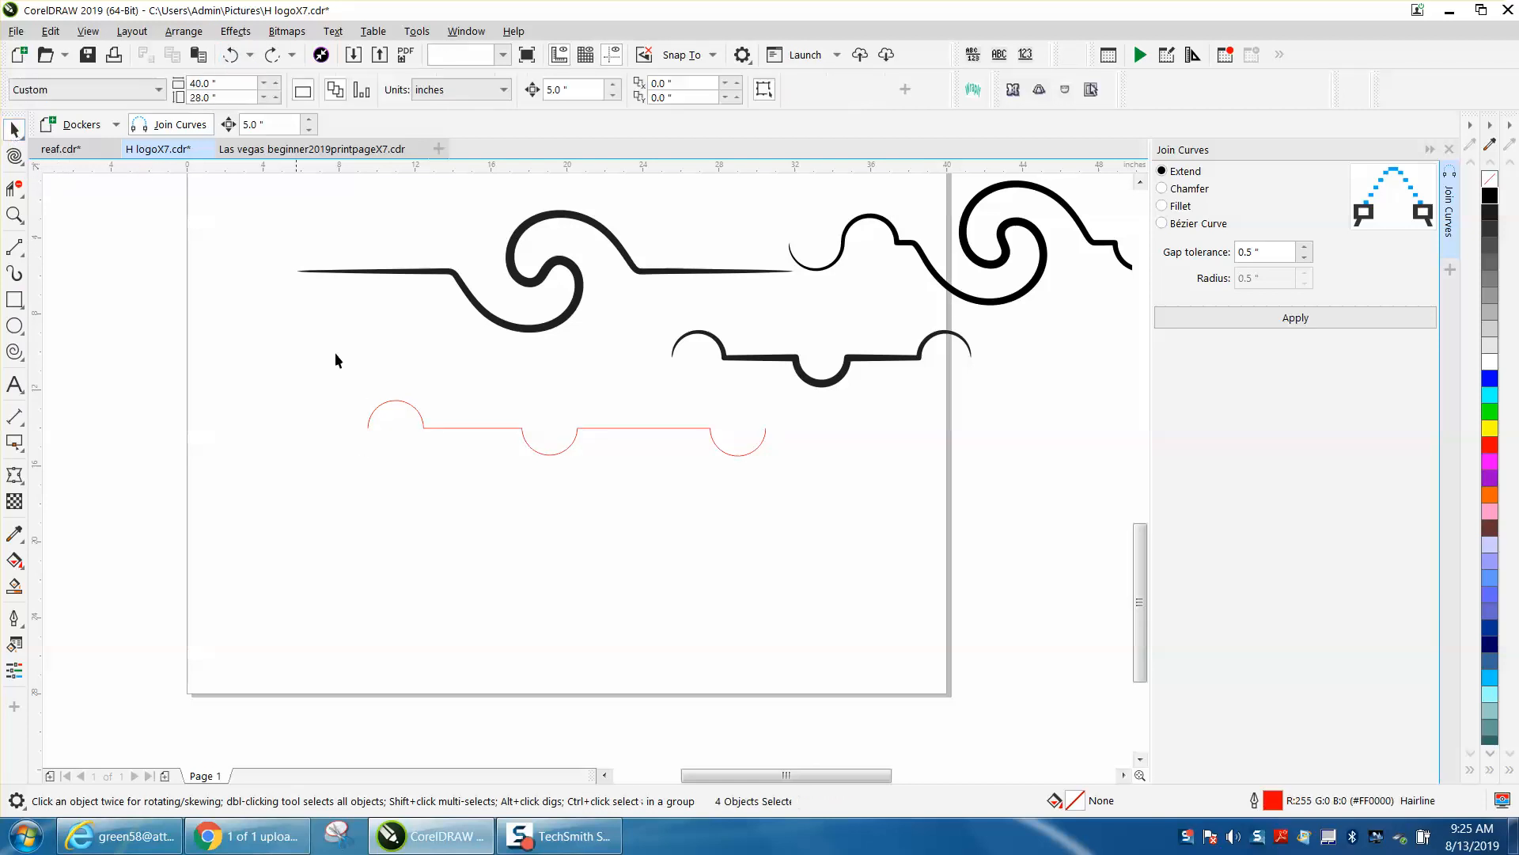
# Step: Copy the leftmost semicircle, flip the copy vertically and attach its right end to the original's left end
pyautogui.click(382, 407)
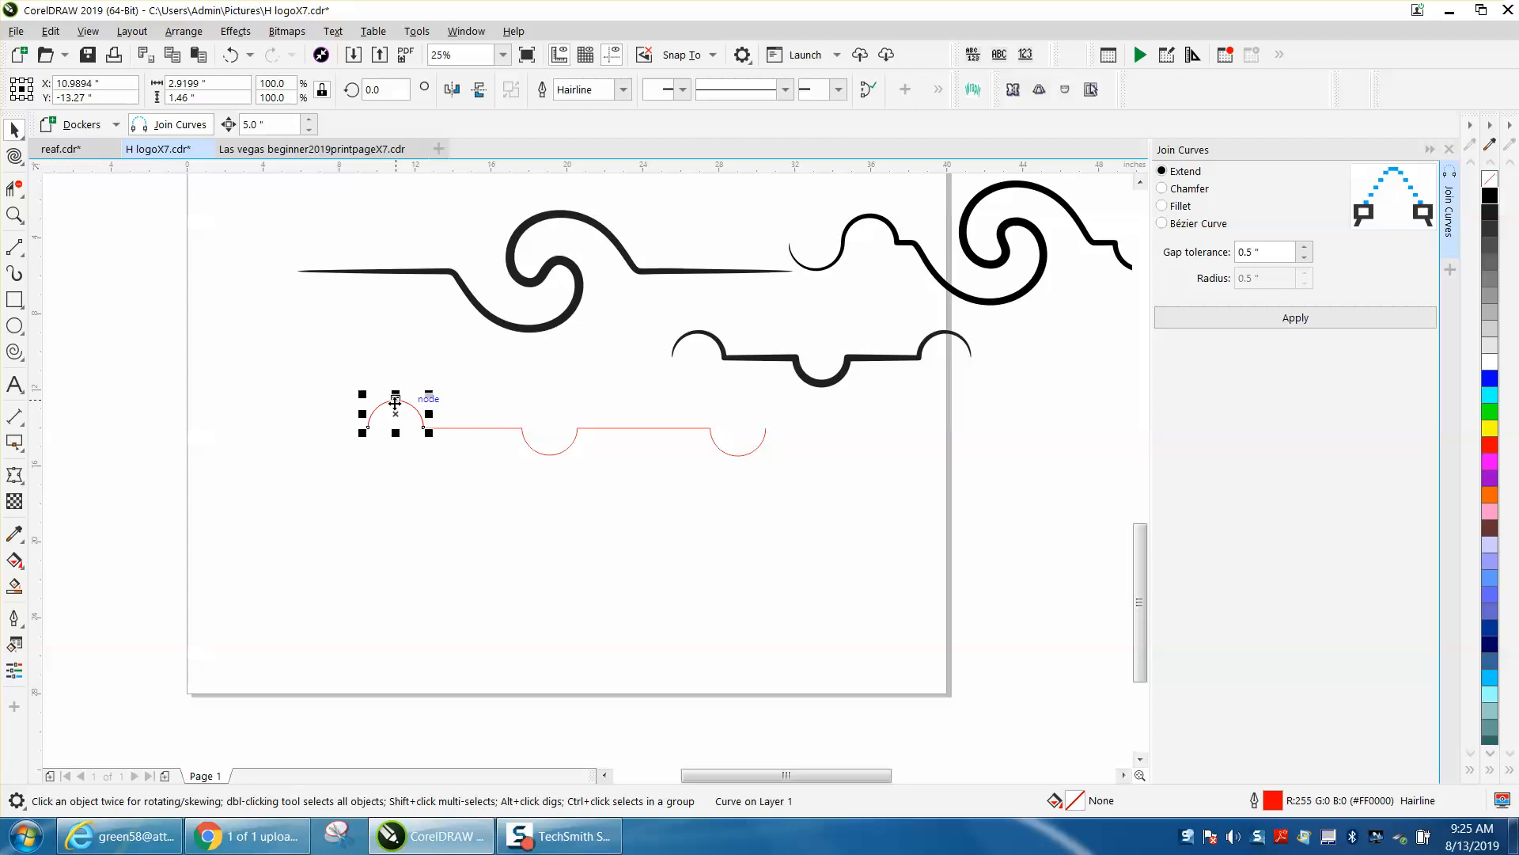
pyautogui.click(479, 91)
pyautogui.press('z')
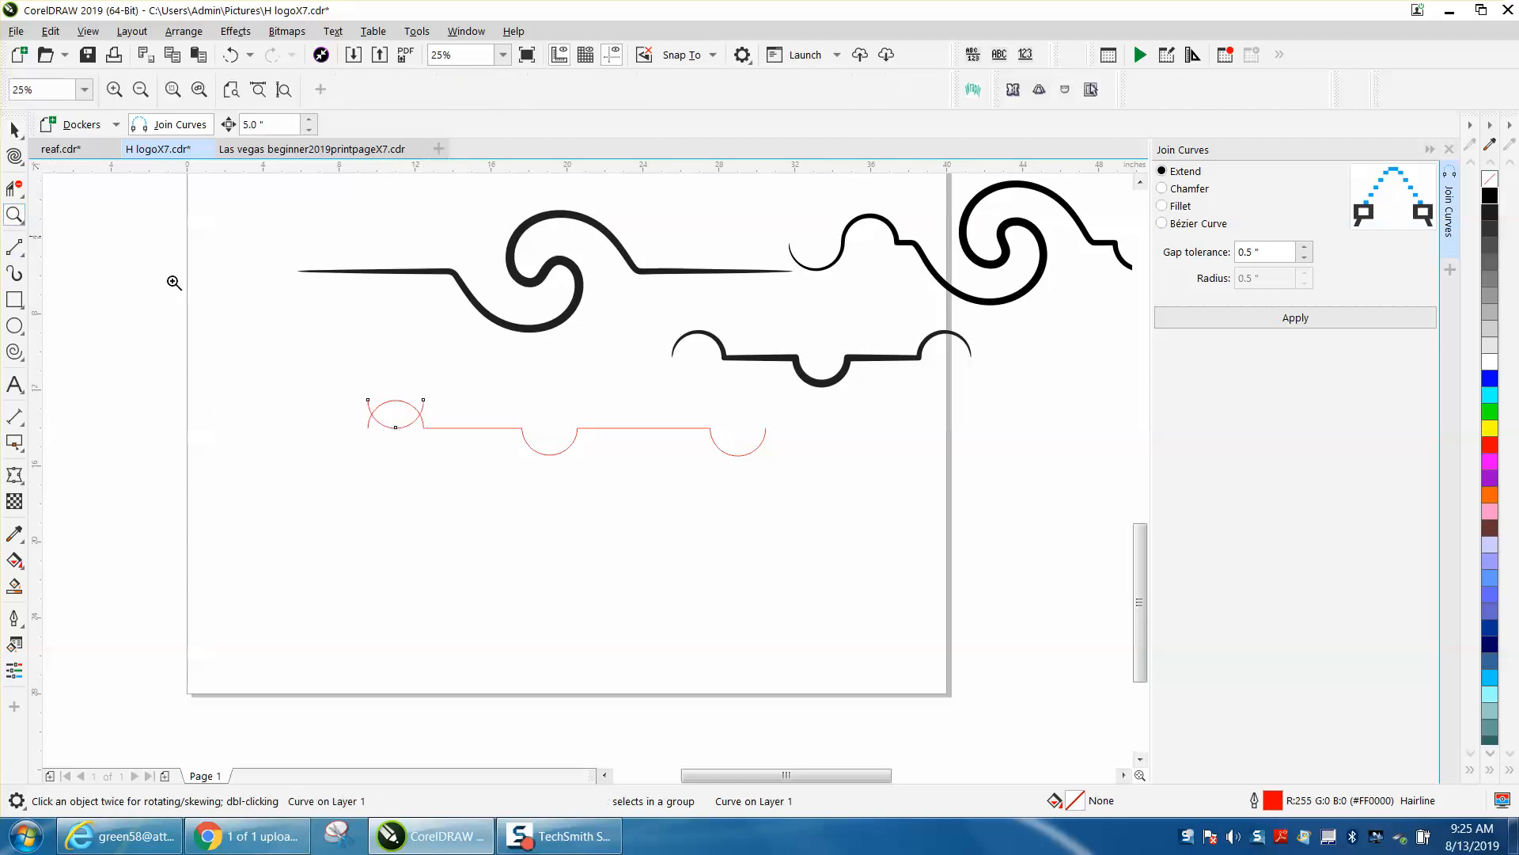
pyautogui.moveTo(305, 346); pyautogui.dragTo(566, 483)
pyautogui.click(14, 129)
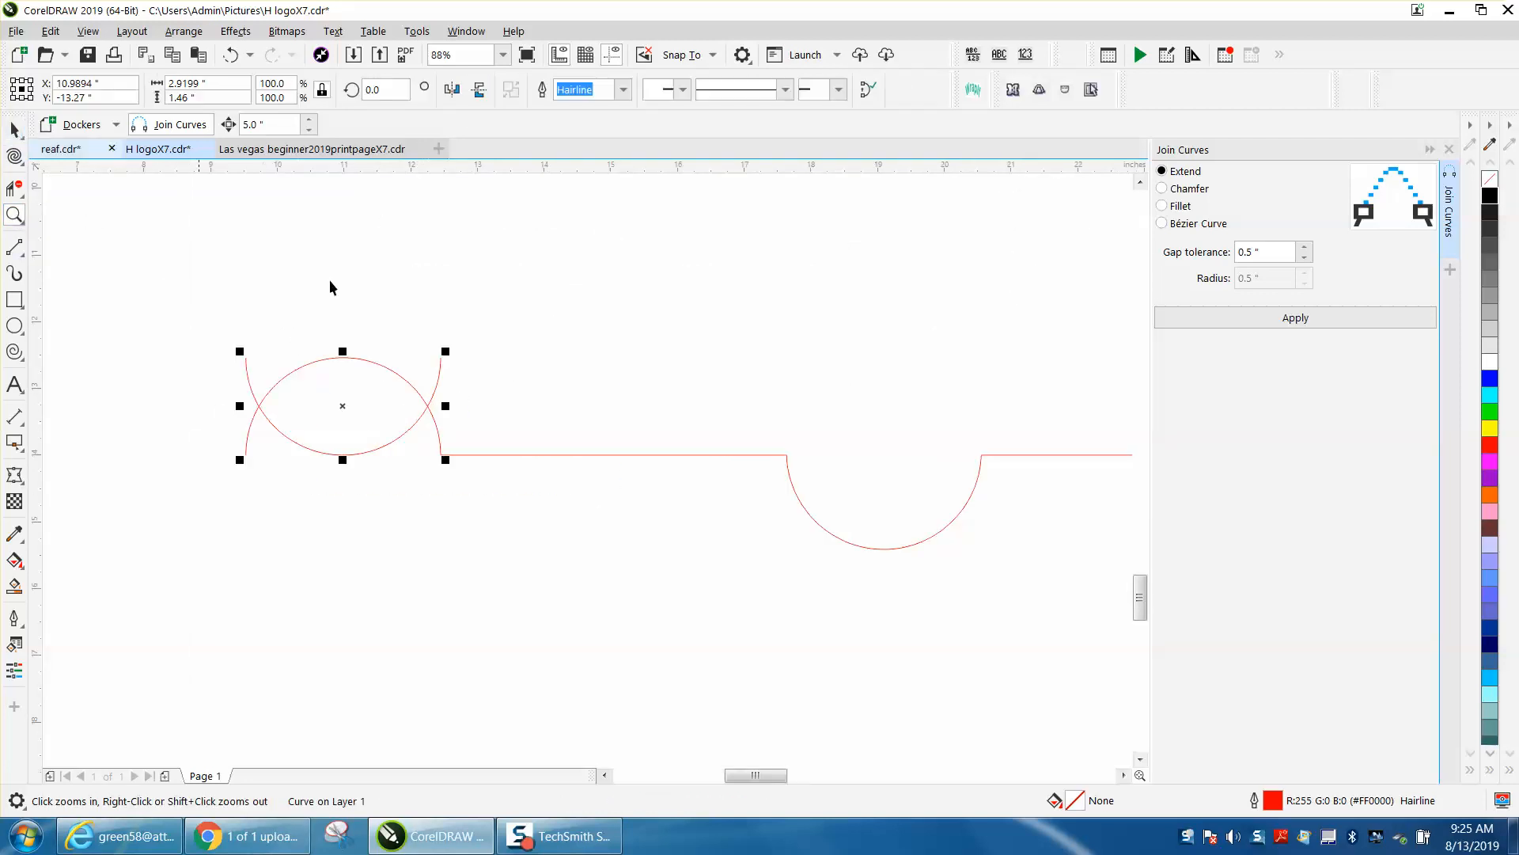
pyautogui.moveTo(441, 361)
pyautogui.mouseDown()
pyautogui.moveTo(277, 475)
pyautogui.moveTo(248, 451)
pyautogui.mouseUp()
pyautogui.scroll(-1, 248, 451)
pyautogui.scroll(-1, 420, 432)
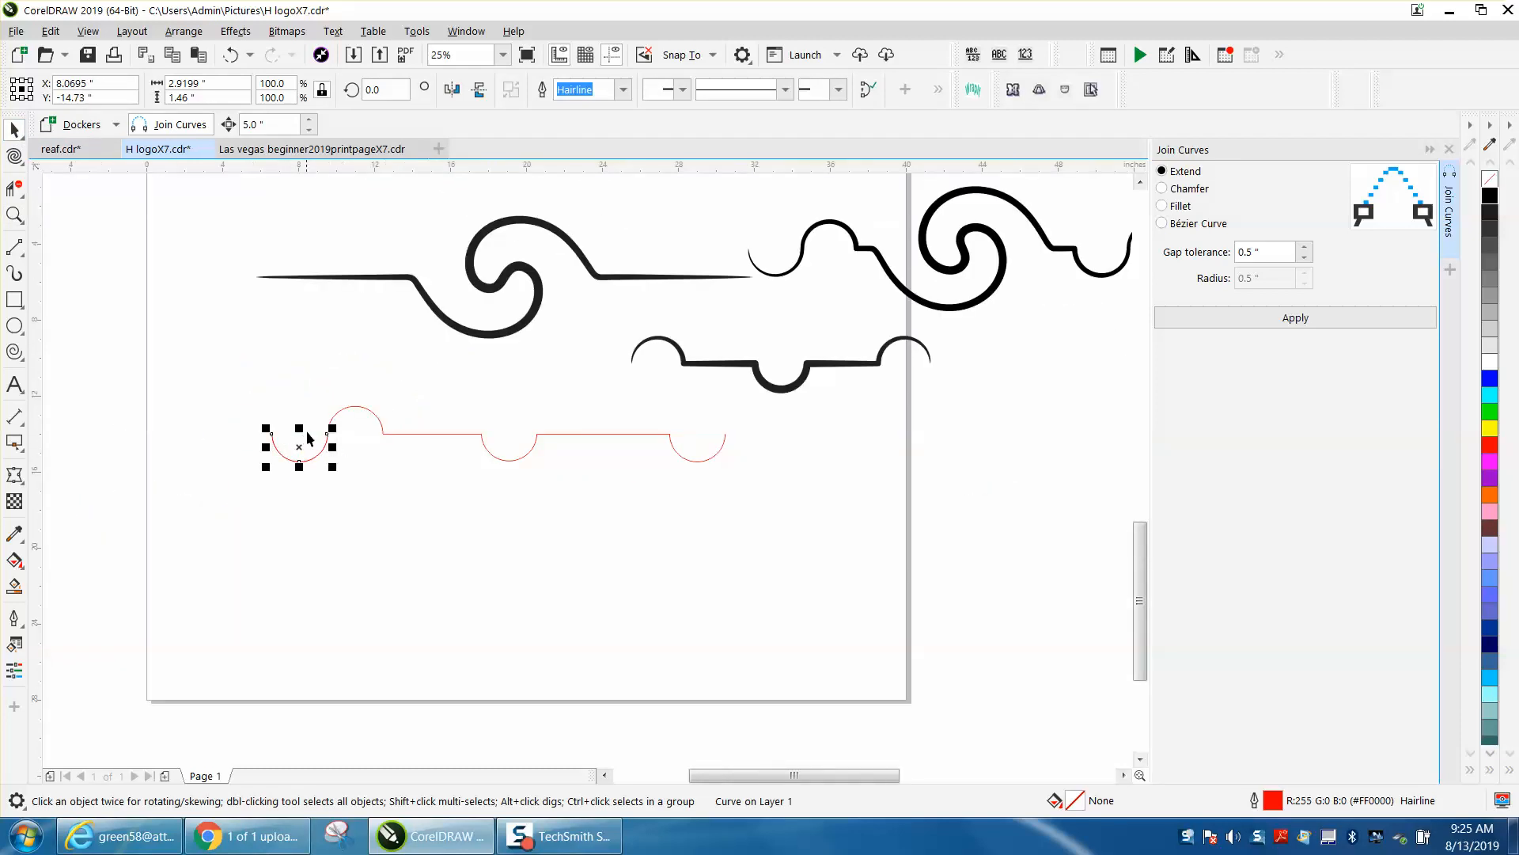
# Step: Make a vertically flipped copy of the newly attached semicircle and join it to the divider's left end
pyautogui.click(479, 89)
pyautogui.moveTo(327, 466); pyautogui.dragTo(272, 435)
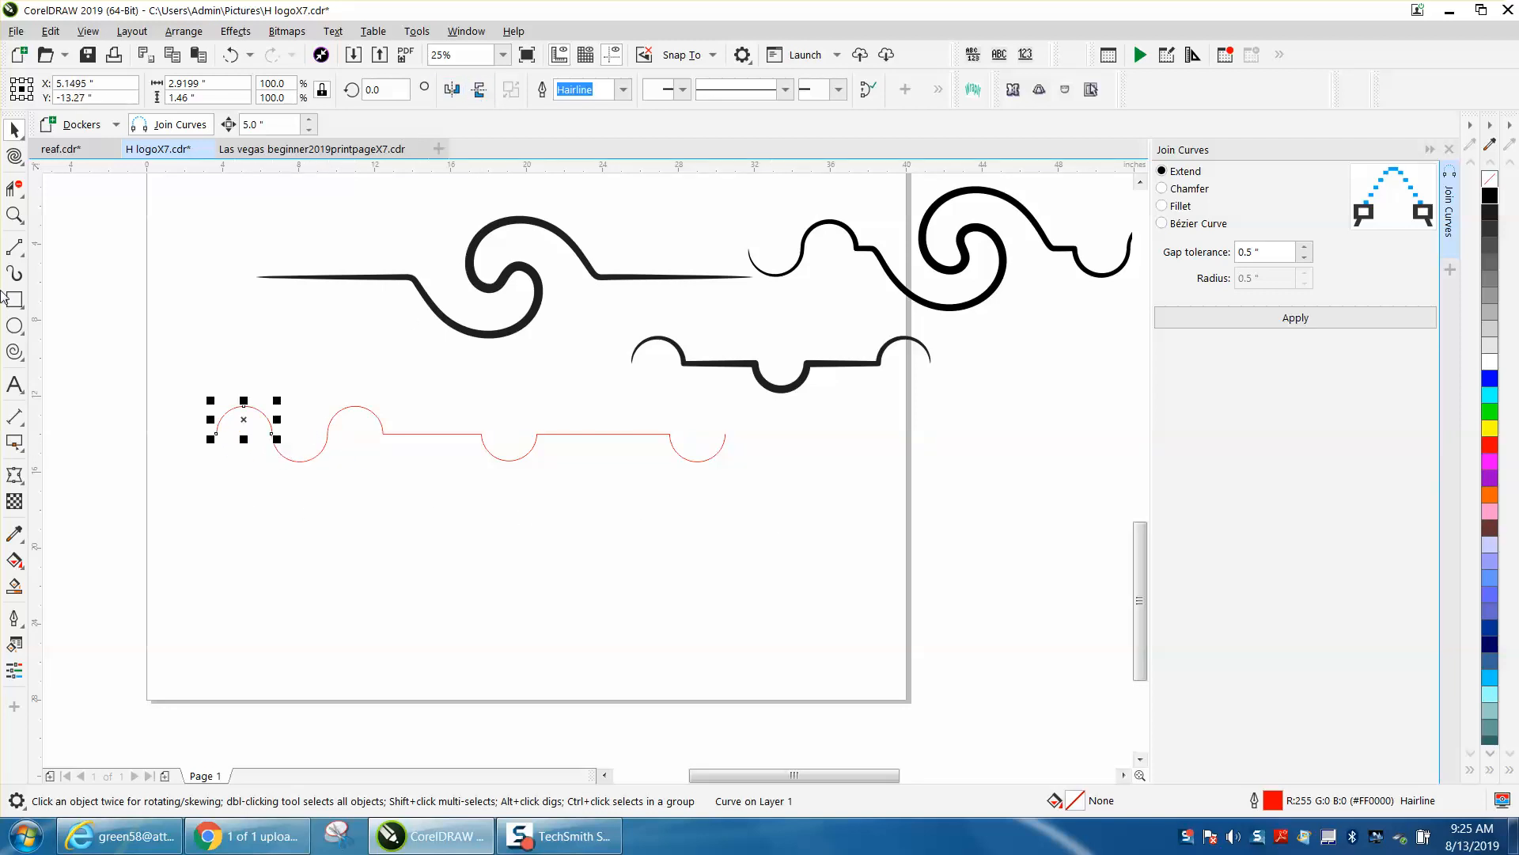
pyautogui.click(14, 214)
pyautogui.moveTo(193, 400); pyautogui.dragTo(756, 508)
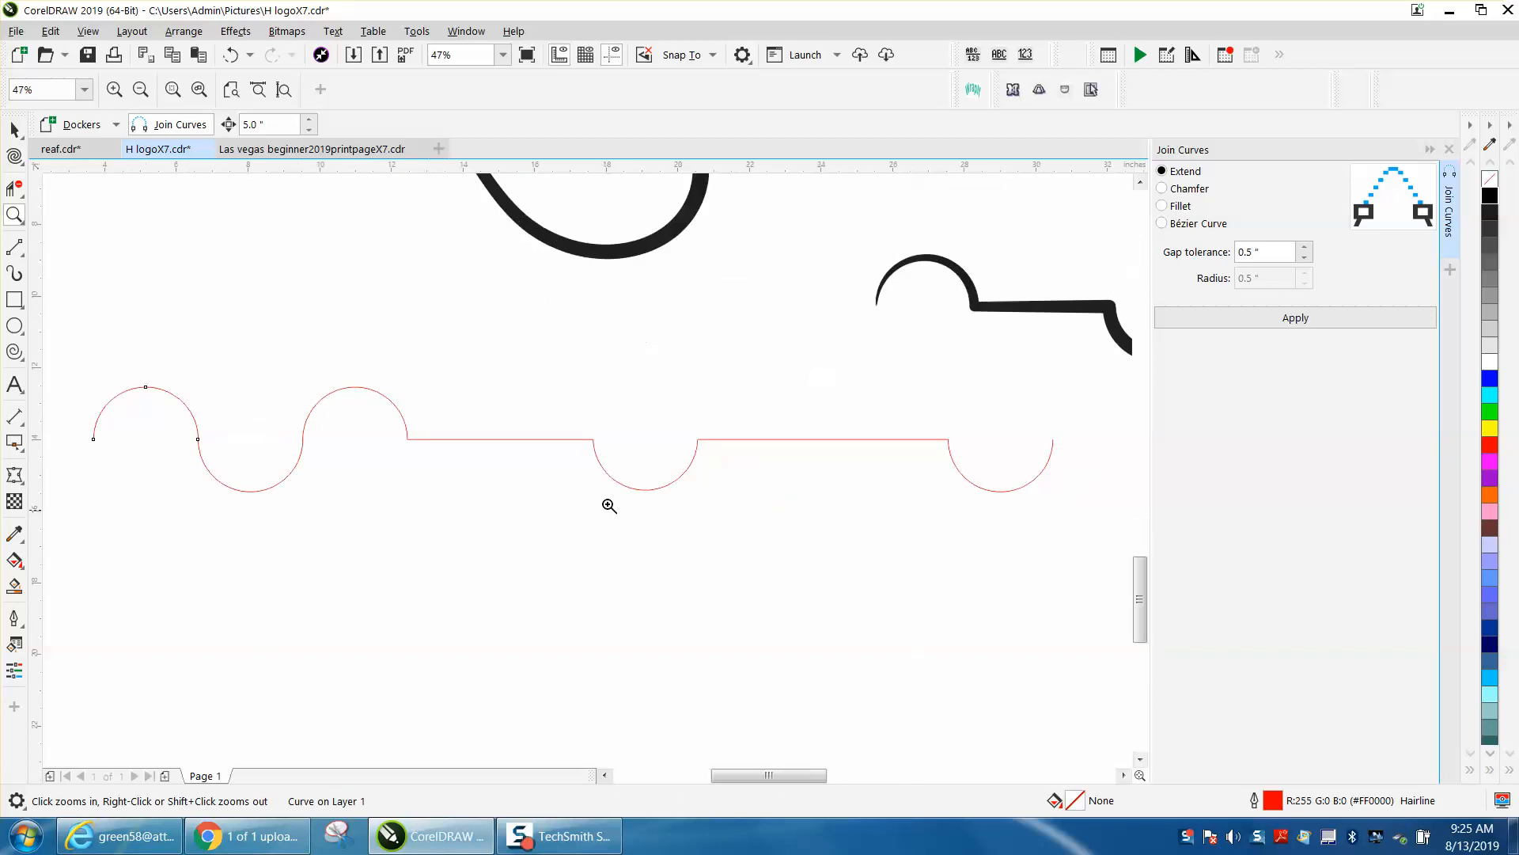
# Step: Select all the semicircles and lines of the red divider and join them into one curve with Join Curves
pyautogui.click(14, 128)
pyautogui.click(145, 388)
pyautogui.scroll(-3, 286, 315)
pyautogui.moveTo(163, 326); pyautogui.dragTo(779, 466)
pyautogui.click(1280, 320)
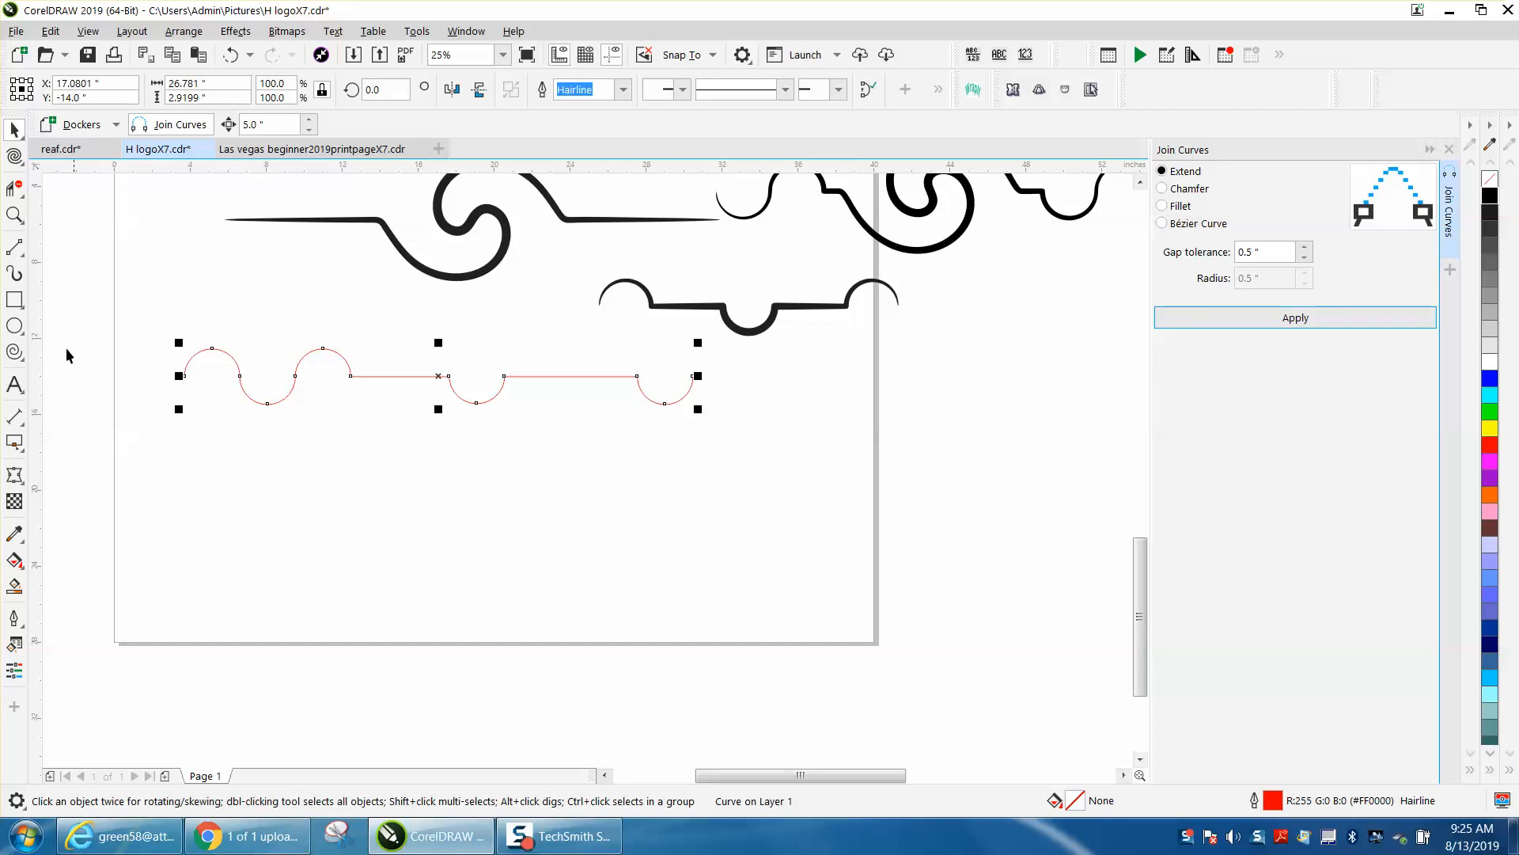
# Step: Apply a tapered Artistic Media preset stroke to the joined red divider and set its stroke width to 0.22"
pyautogui.click(15, 273)
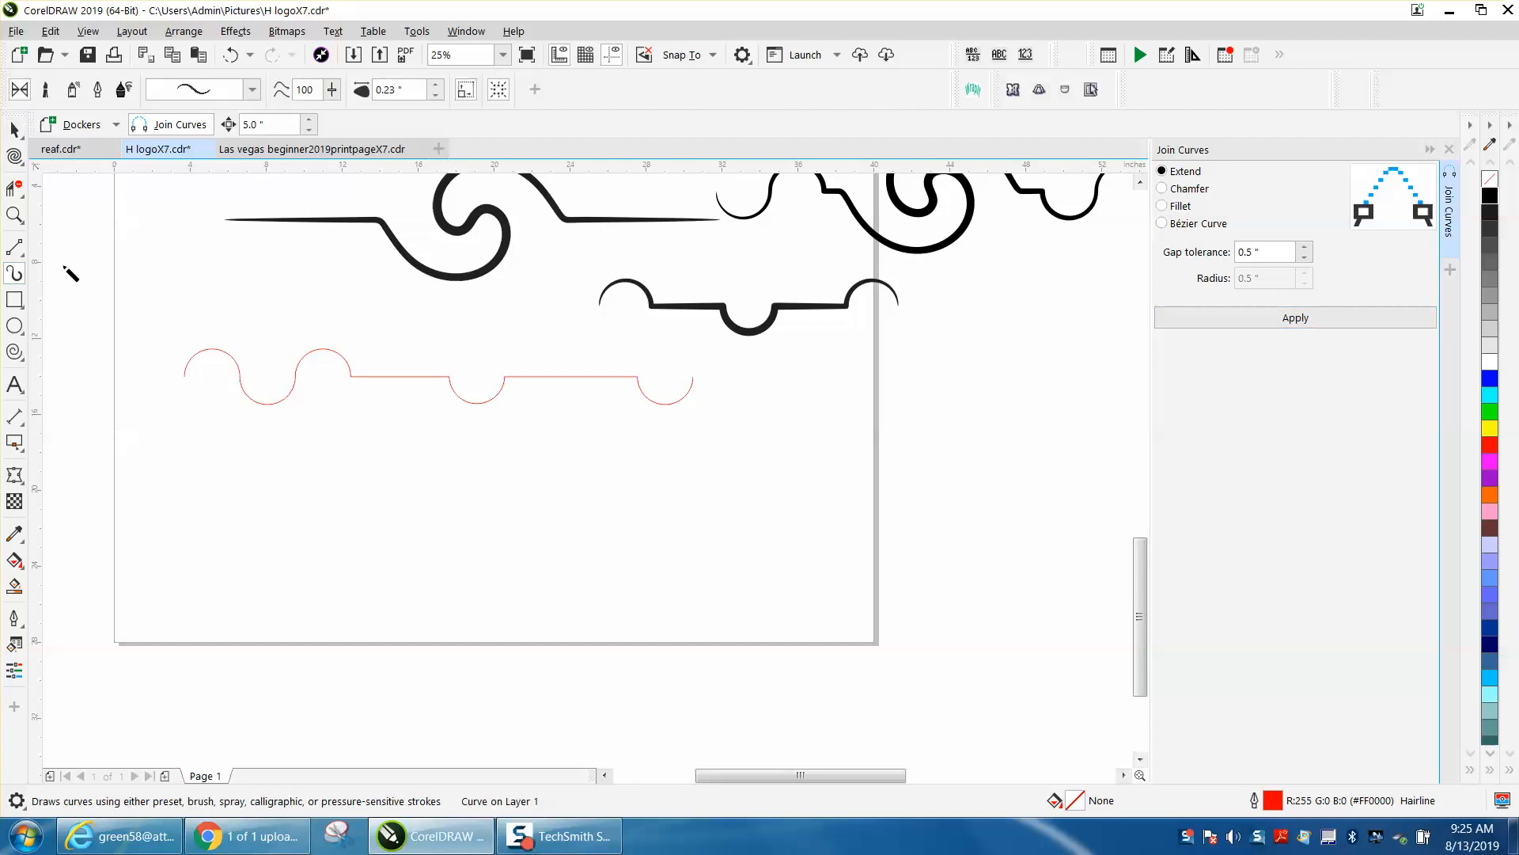
pyautogui.click(235, 93)
pyautogui.click(224, 269)
pyautogui.click(436, 95)
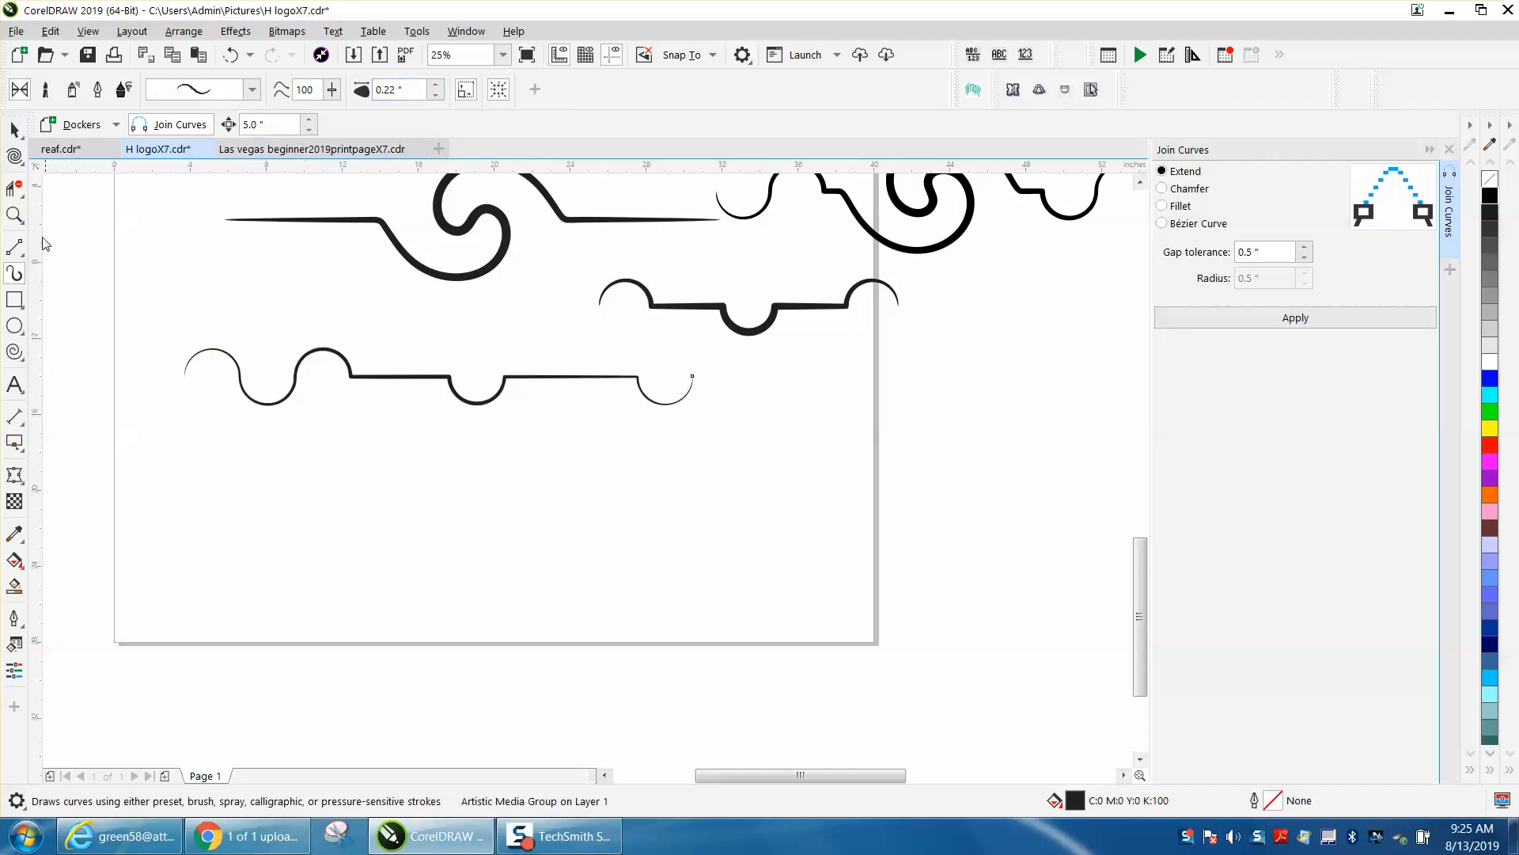
# Step: Examine the new divider's tapered left end and compare it with the finished flourishes, especially the twirled one with semicircle ends
pyautogui.click(14, 216)
pyautogui.moveTo(150, 312); pyautogui.dragTo(408, 444)
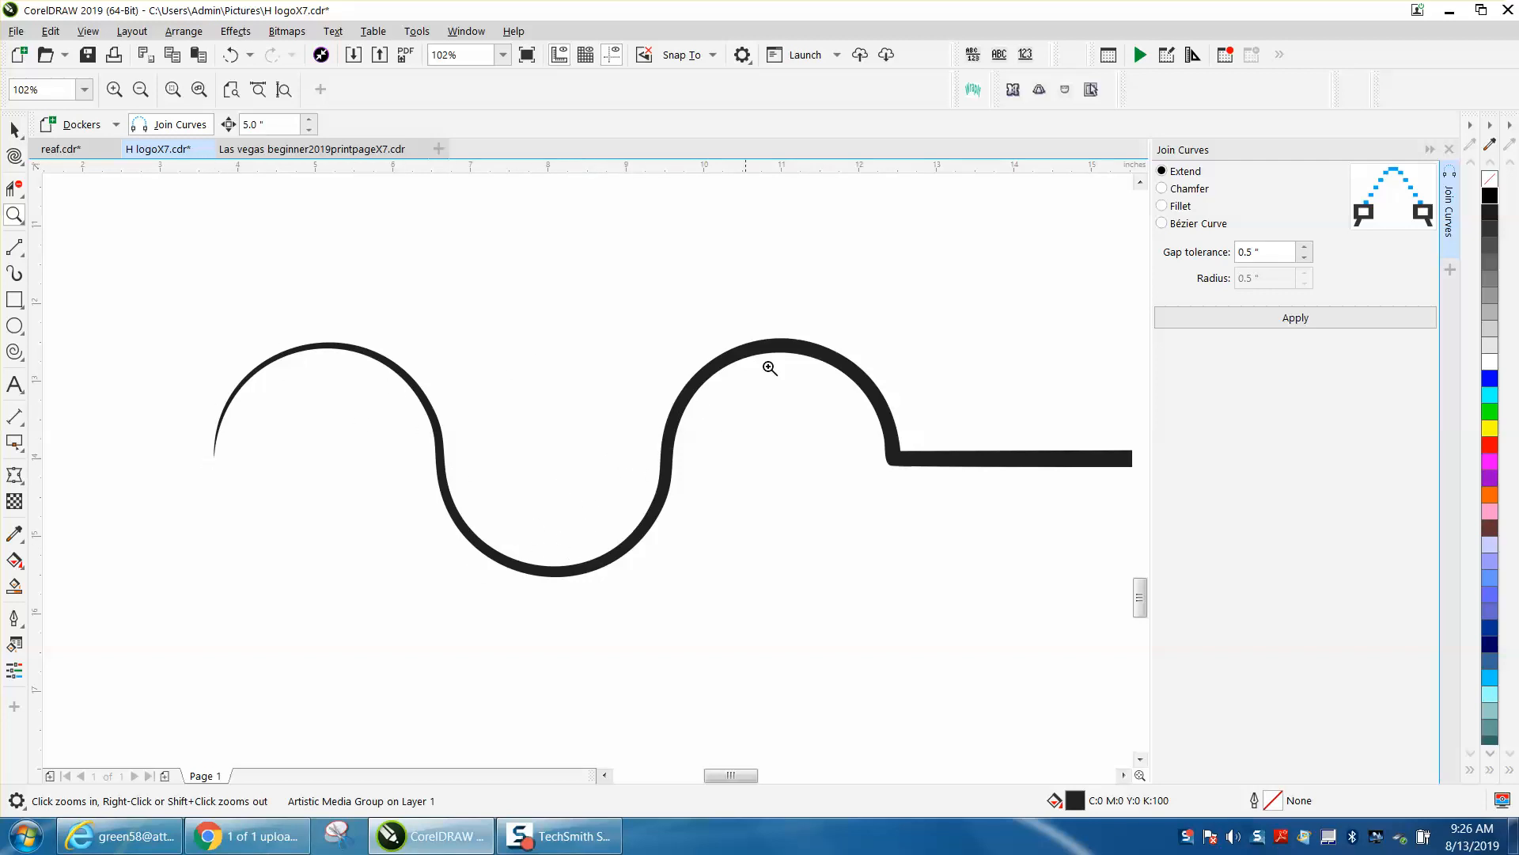
pyautogui.rightClick(546, 447)
pyautogui.rightClick(503, 443)
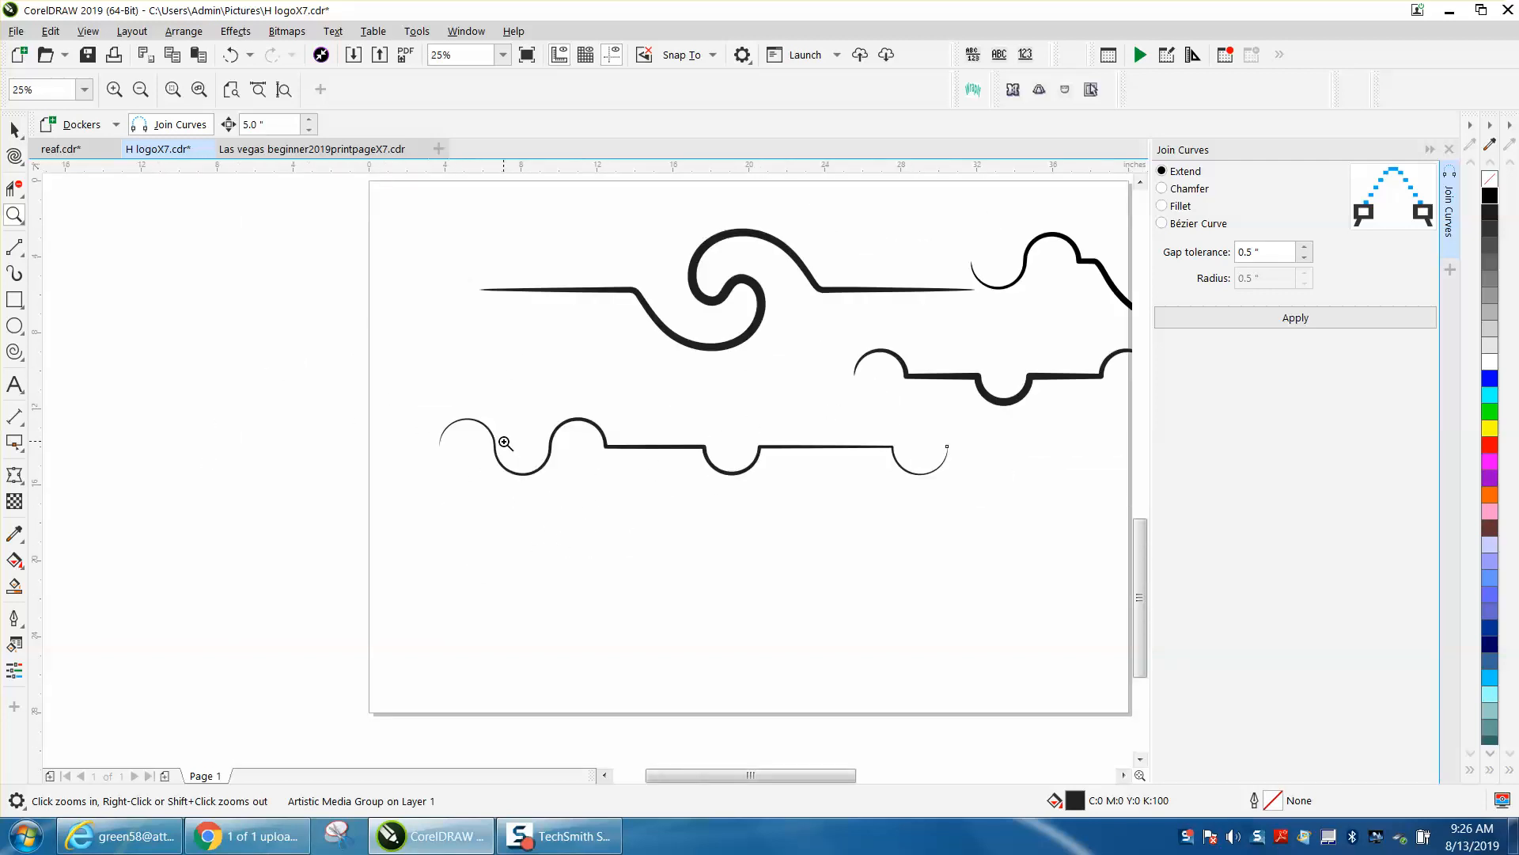
pyautogui.rightClick(505, 476)
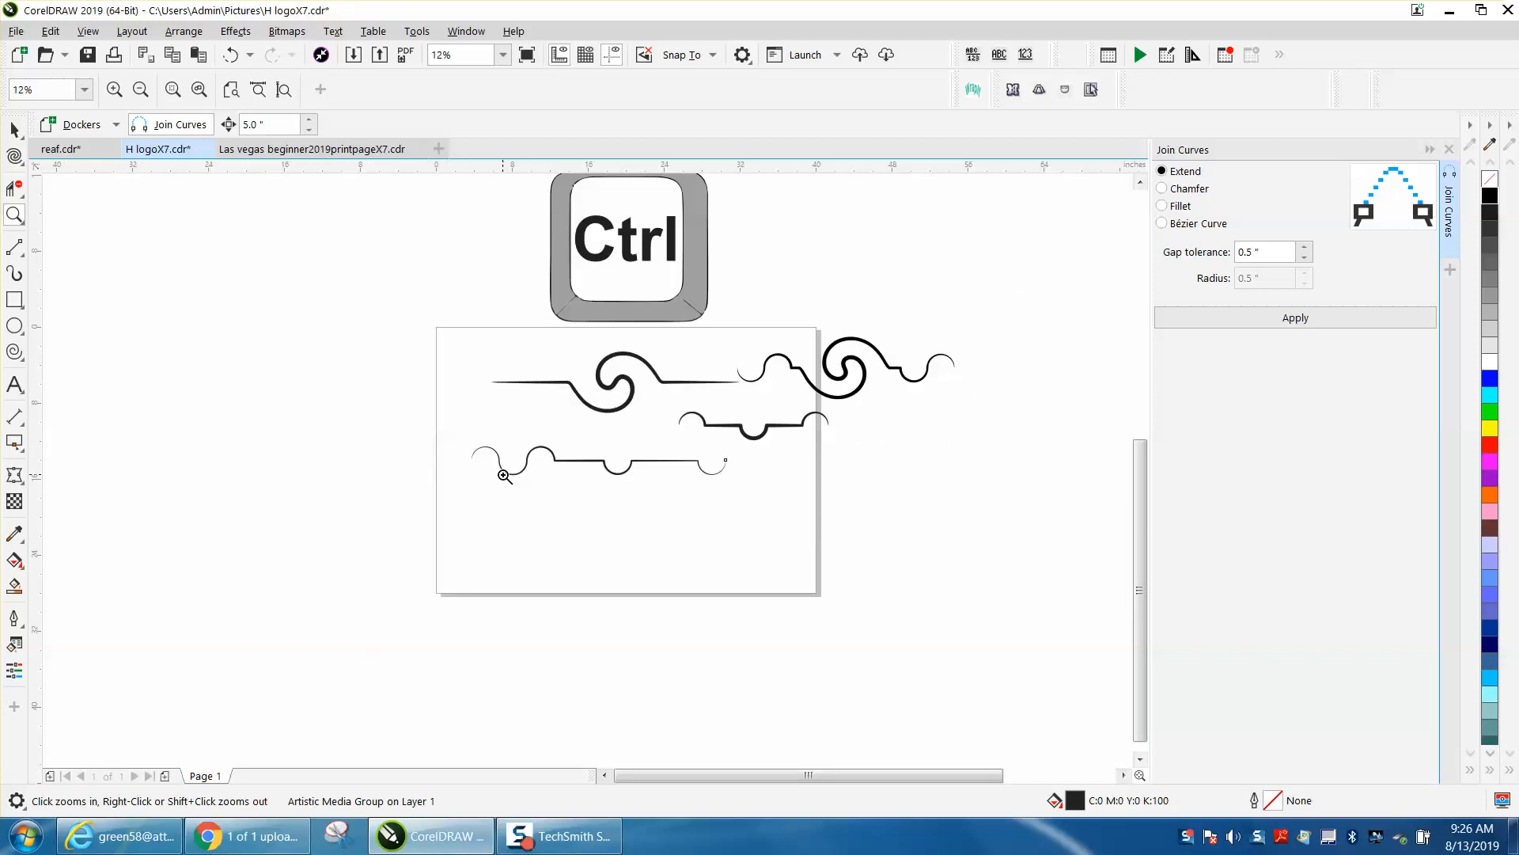
pyautogui.moveTo(471, 344); pyautogui.dragTo(1026, 504)
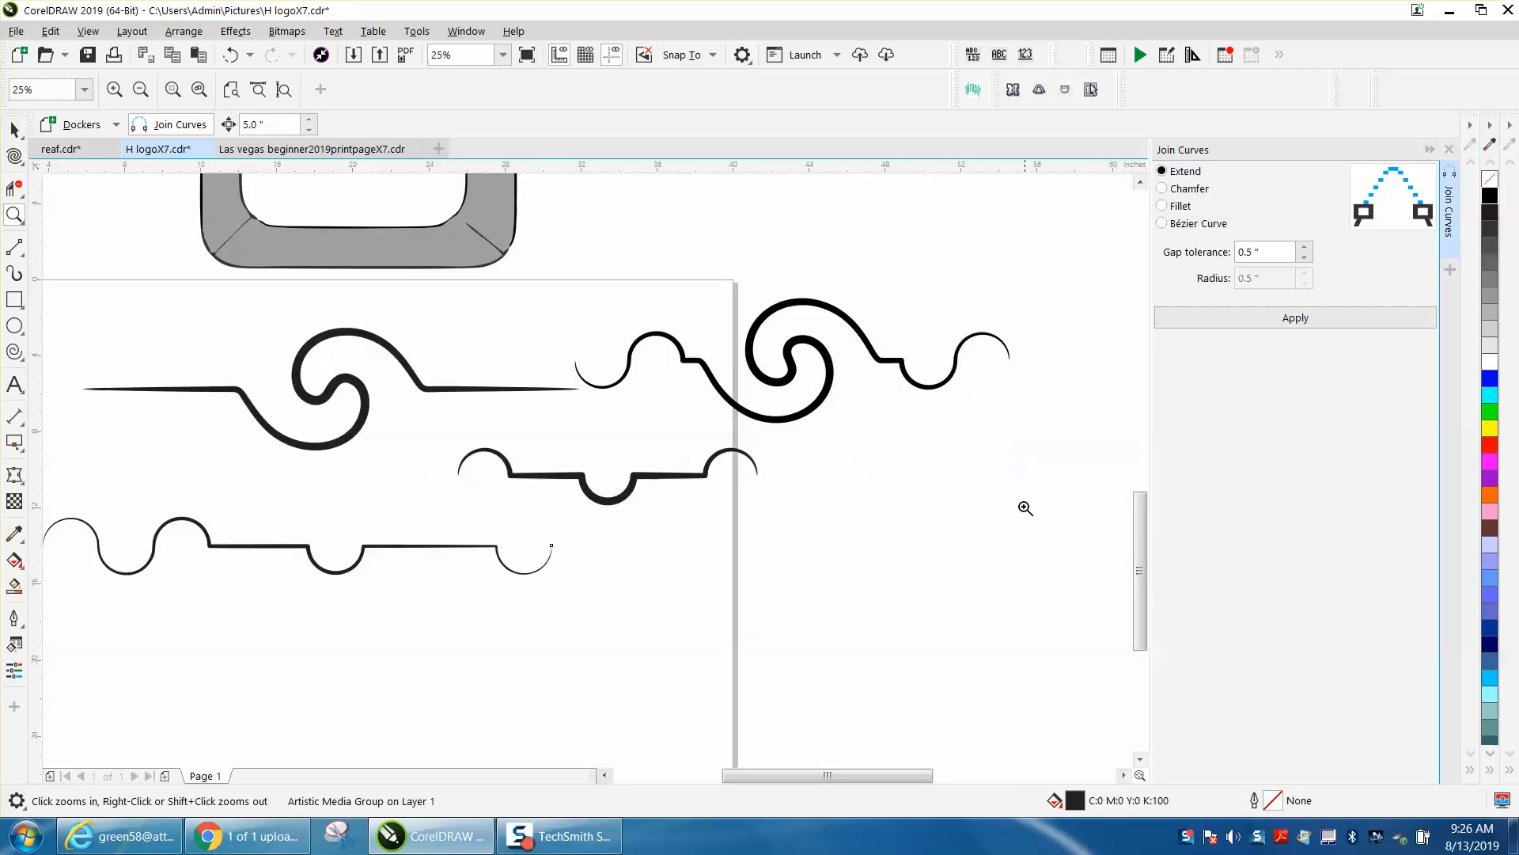
pyautogui.click(1060, 505)
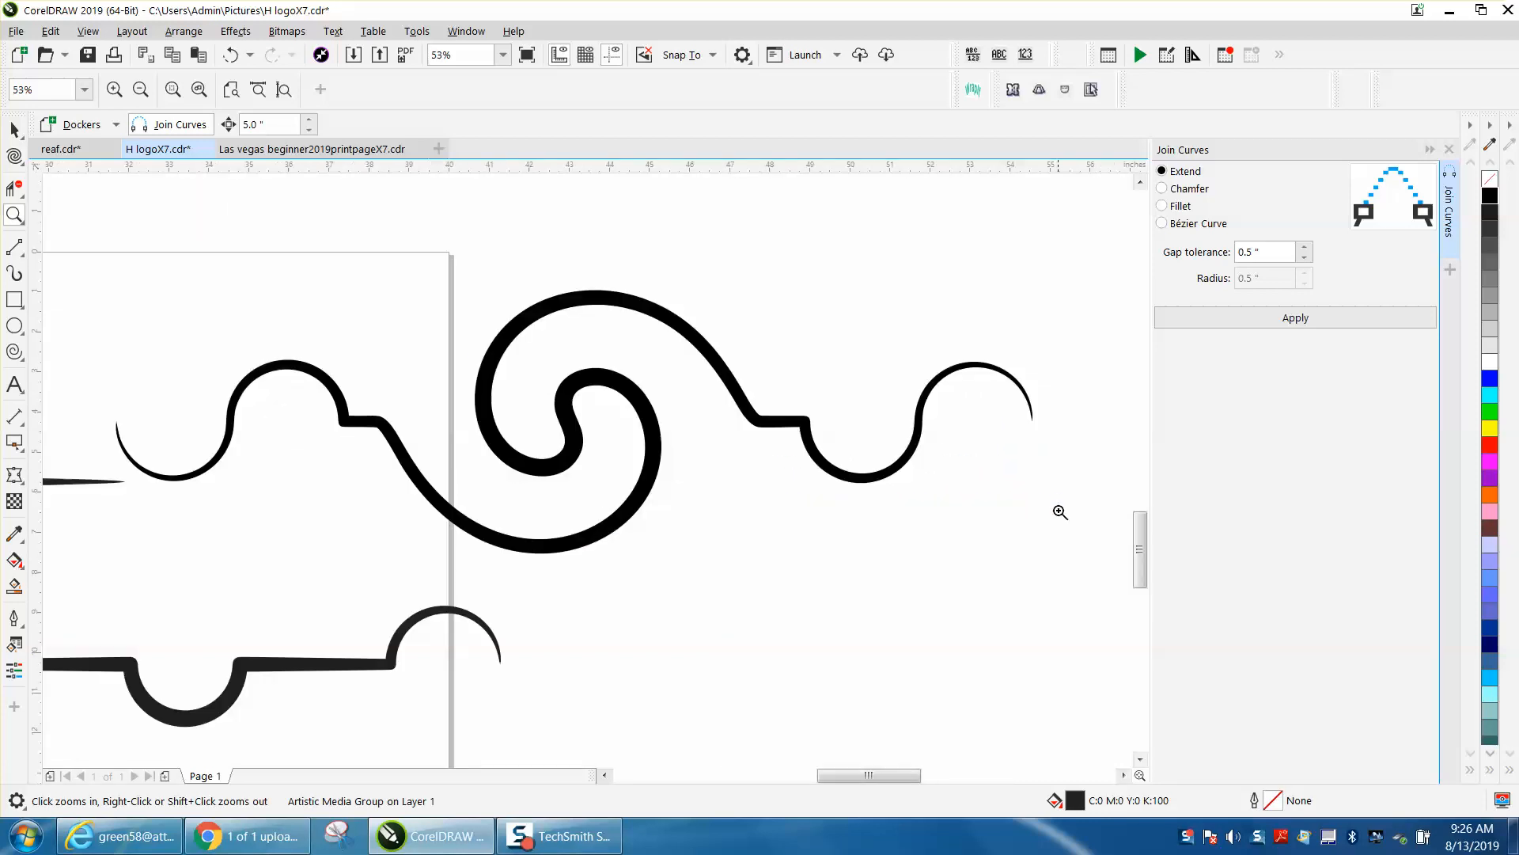